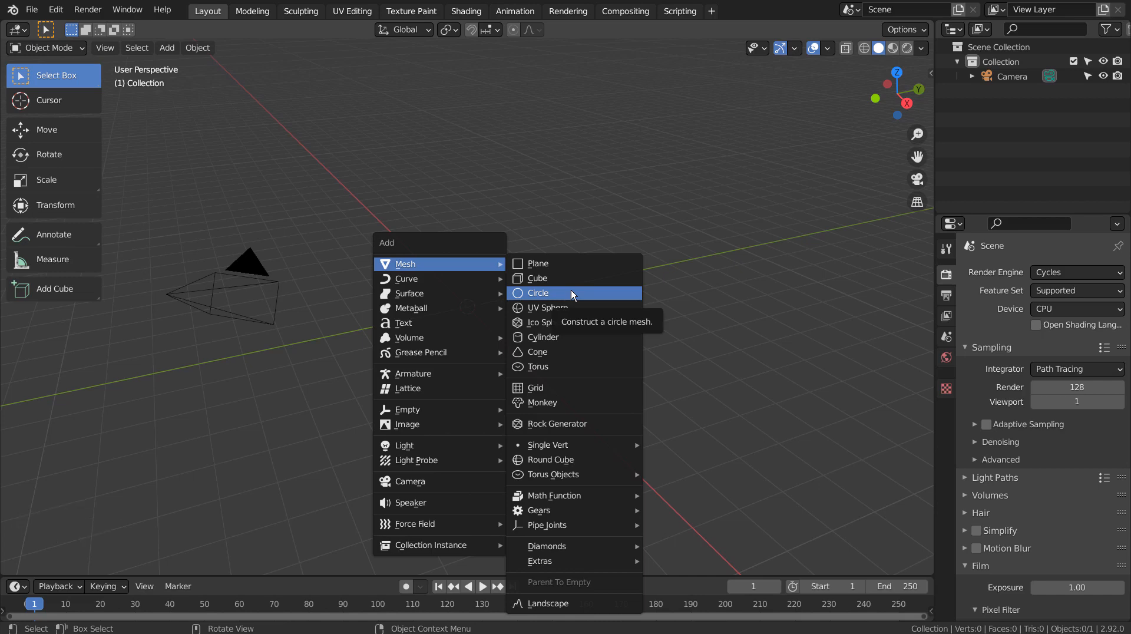
Add a mesh circle at the origin and open it for editing in the top orthographic view
left_click(571, 291)
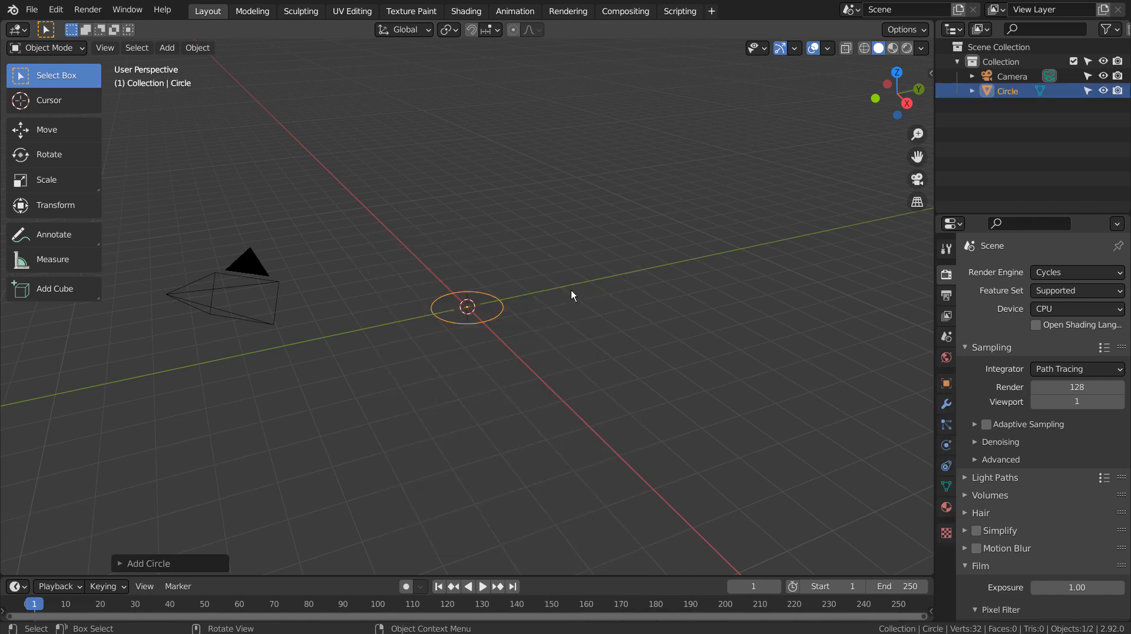
key("KP_7")
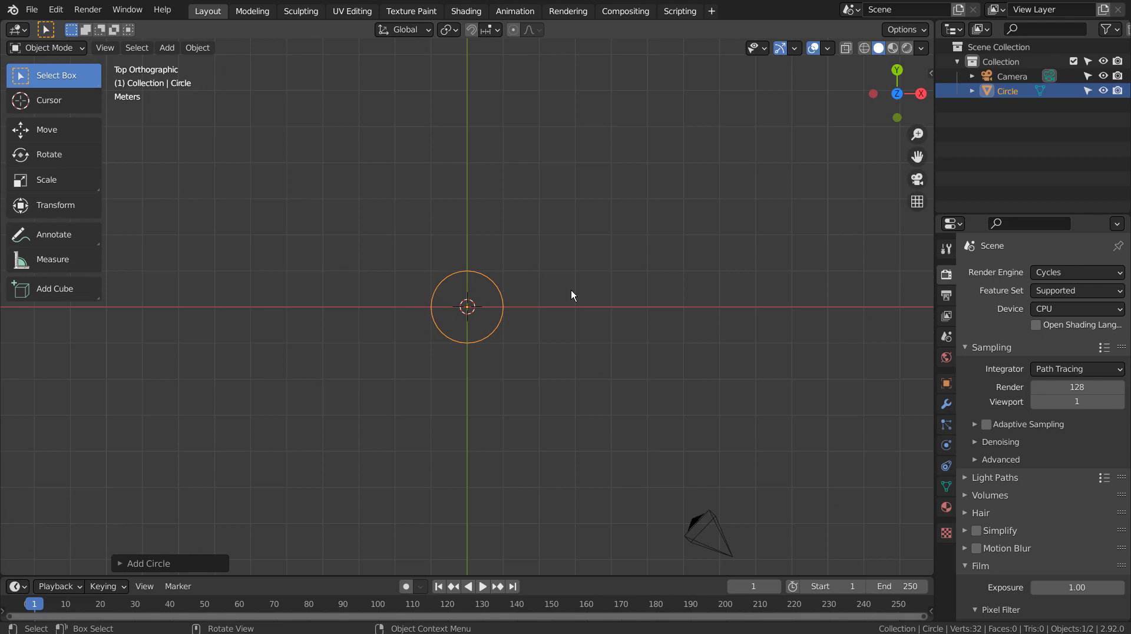
key("Tab")
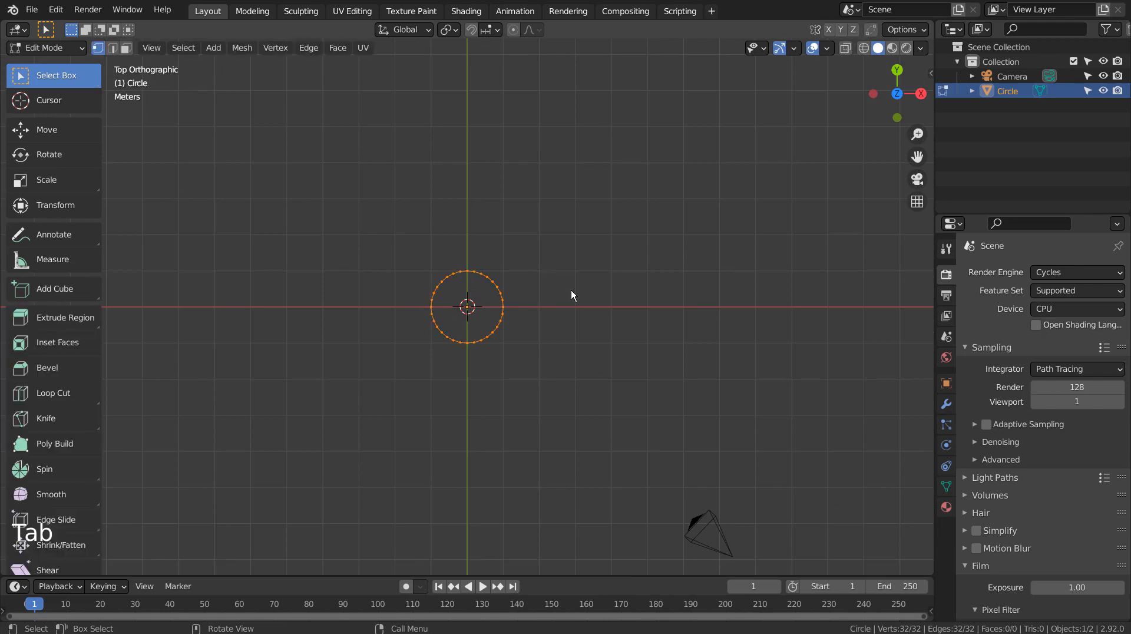
Try moving the whole circle freely and with increment snapping, returning it to the origin each time
key("g")
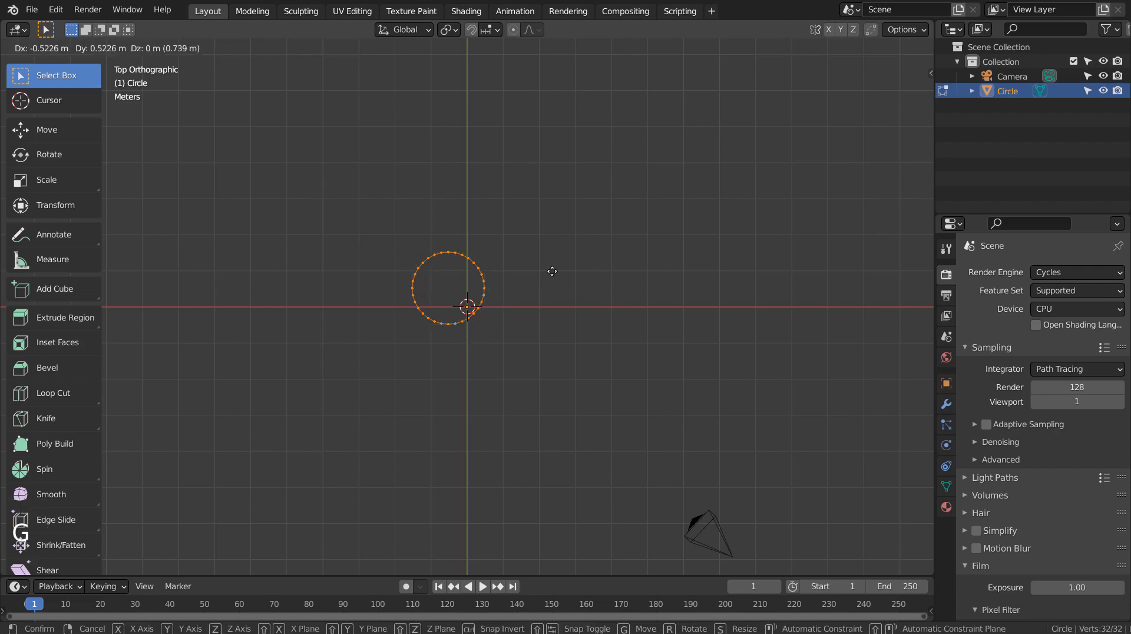
key("ctrl")
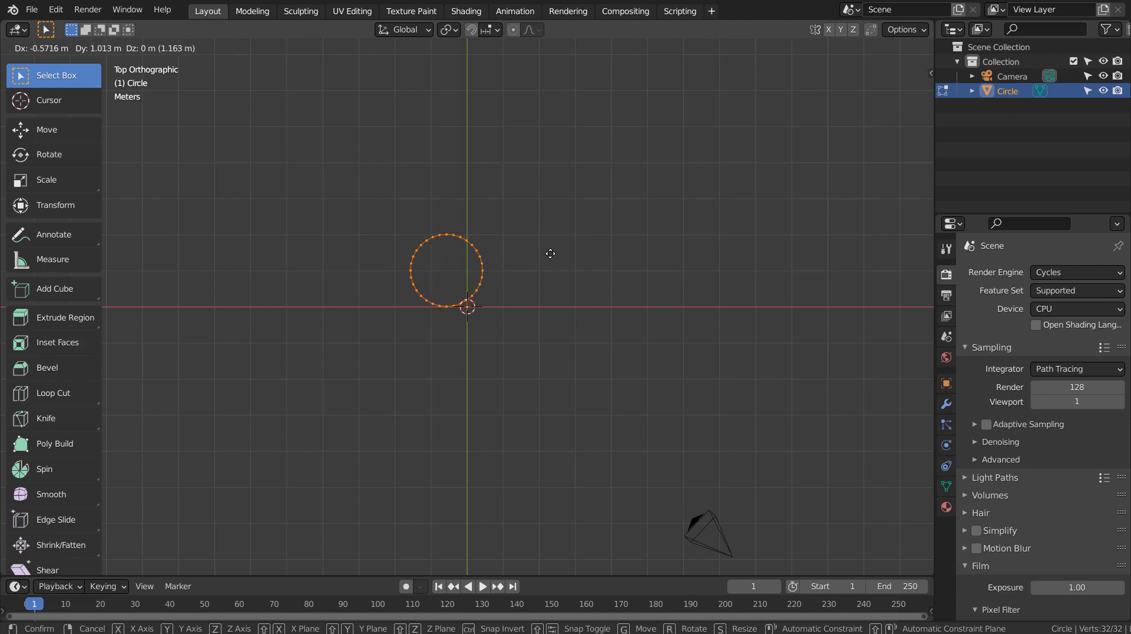
key("ctrl")
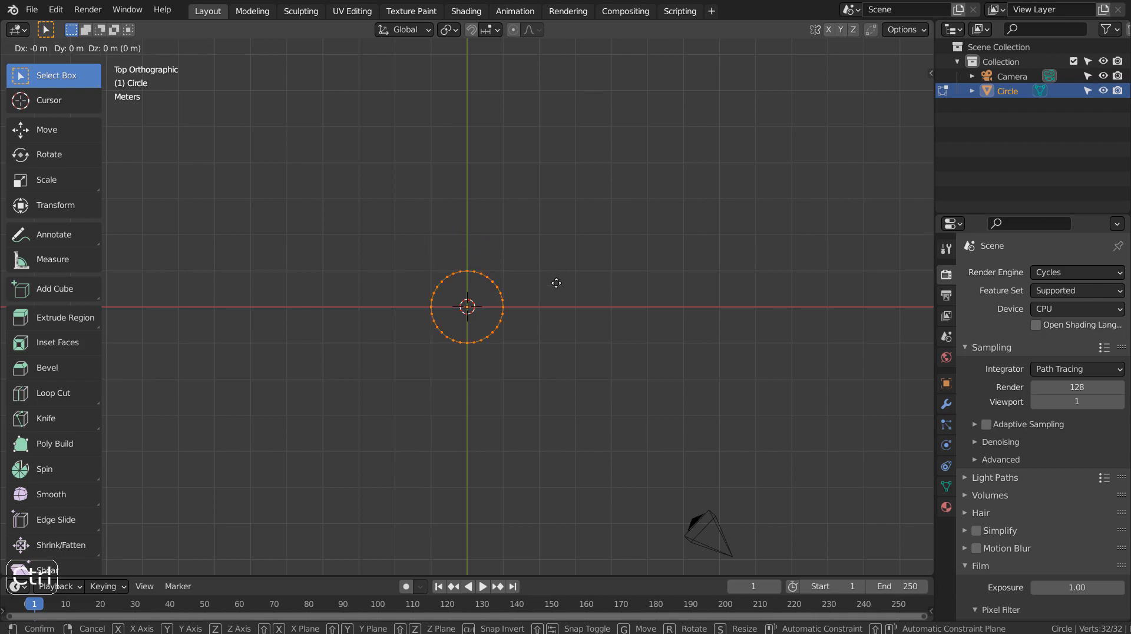
left_click(556, 283)
scroll(541, 297, "up", 6)
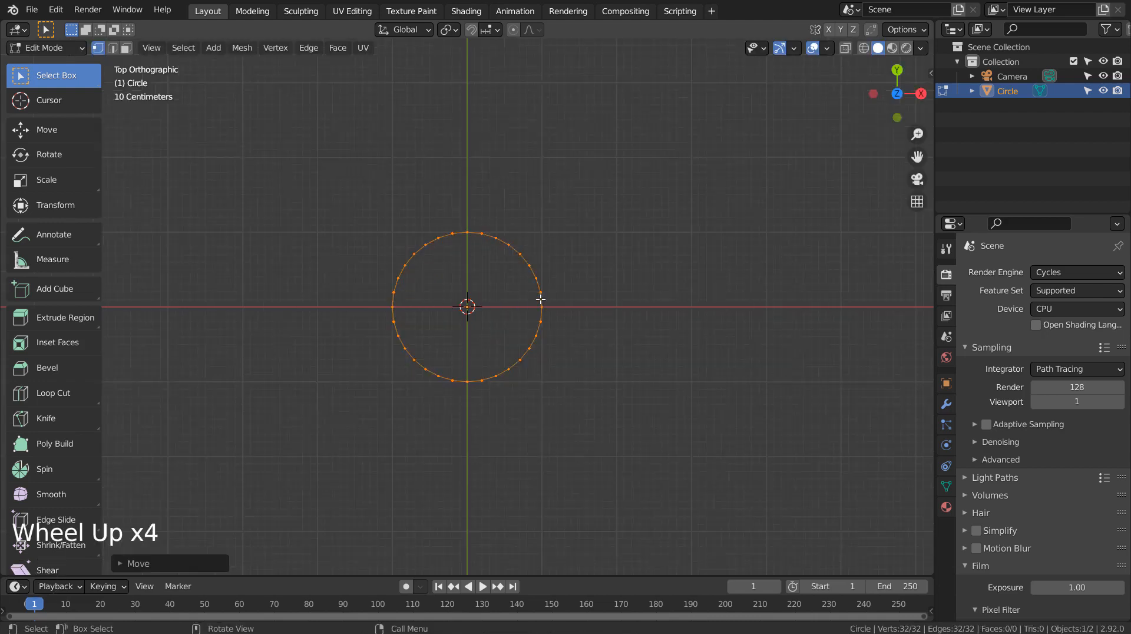
key("g")
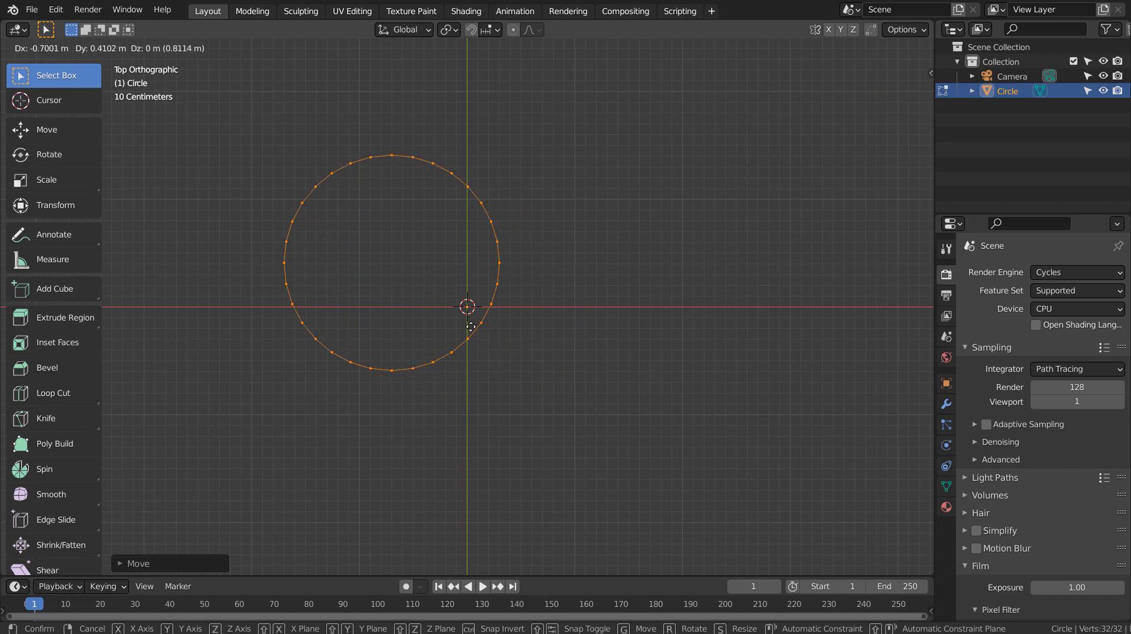
key("ctrl")
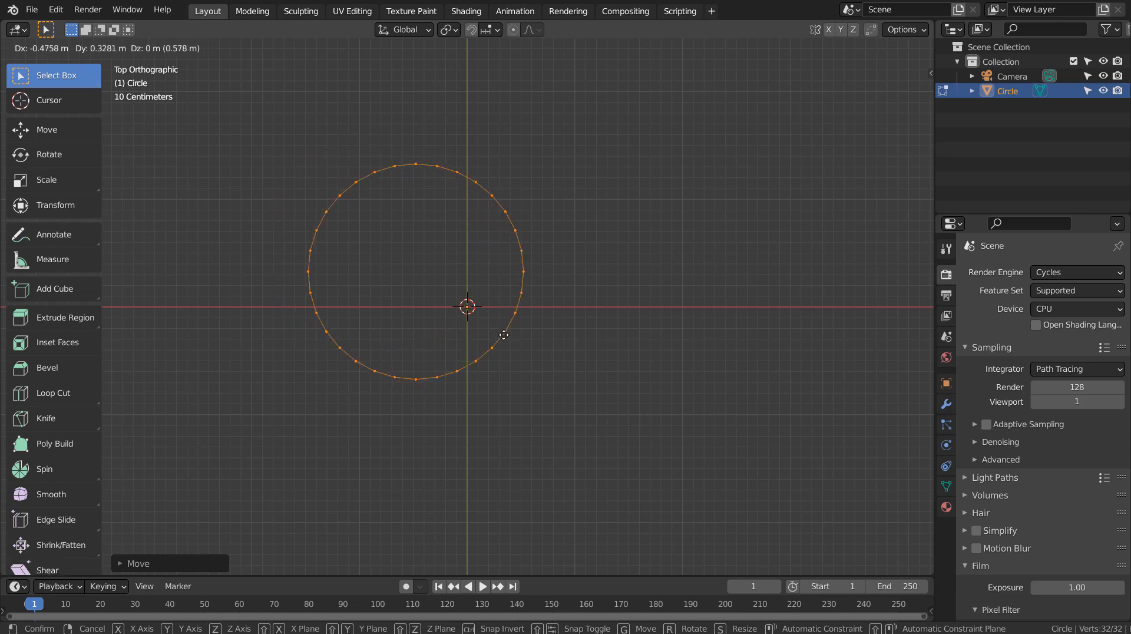
key("ctrl")
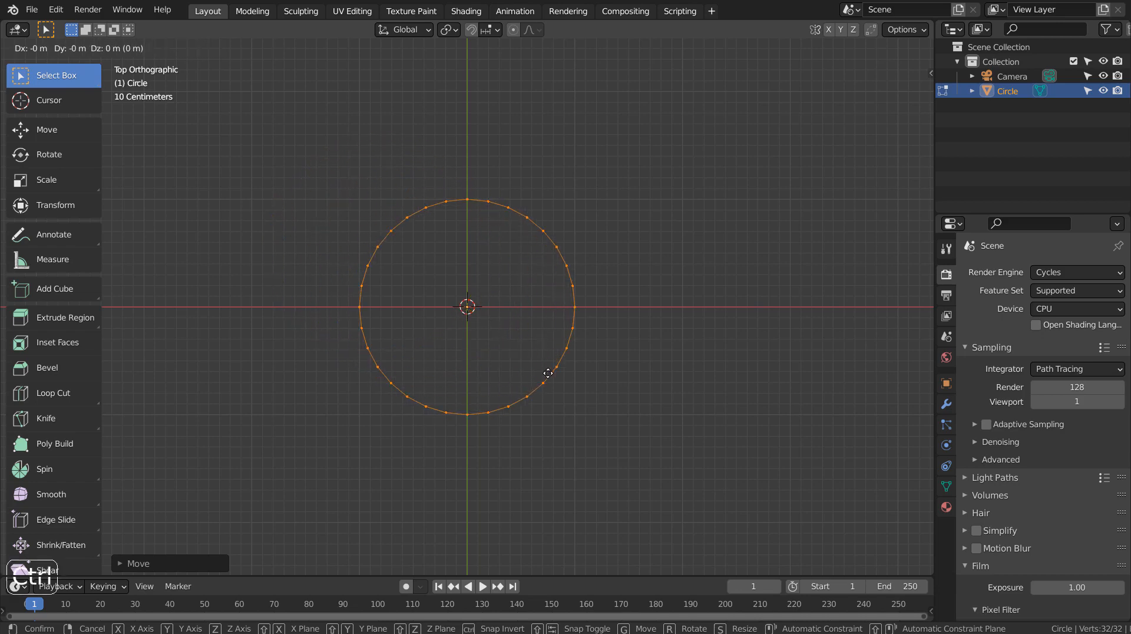
left_click(548, 373)
Move the circle with increment snapping by -1 m in X and 1 m in Y
key("g")
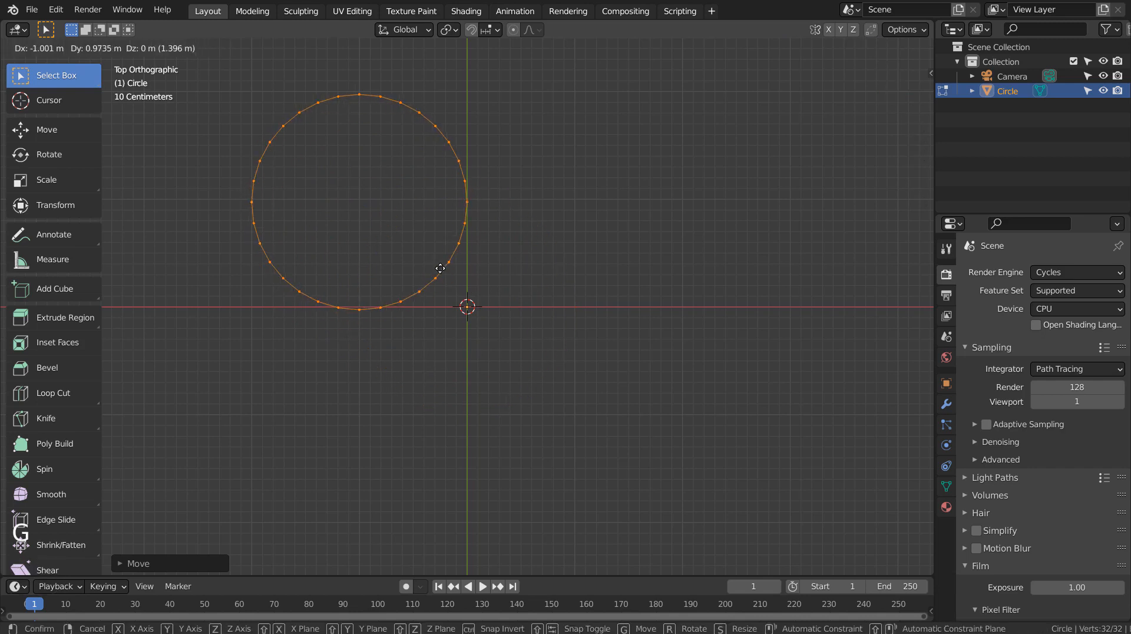
key("ctrl")
left_click(440, 266)
Duplicate the circle successively 2 m along X, -2 m along Y and -2 m along X to form a two-by-two grid of touching circles
key("shift+d")
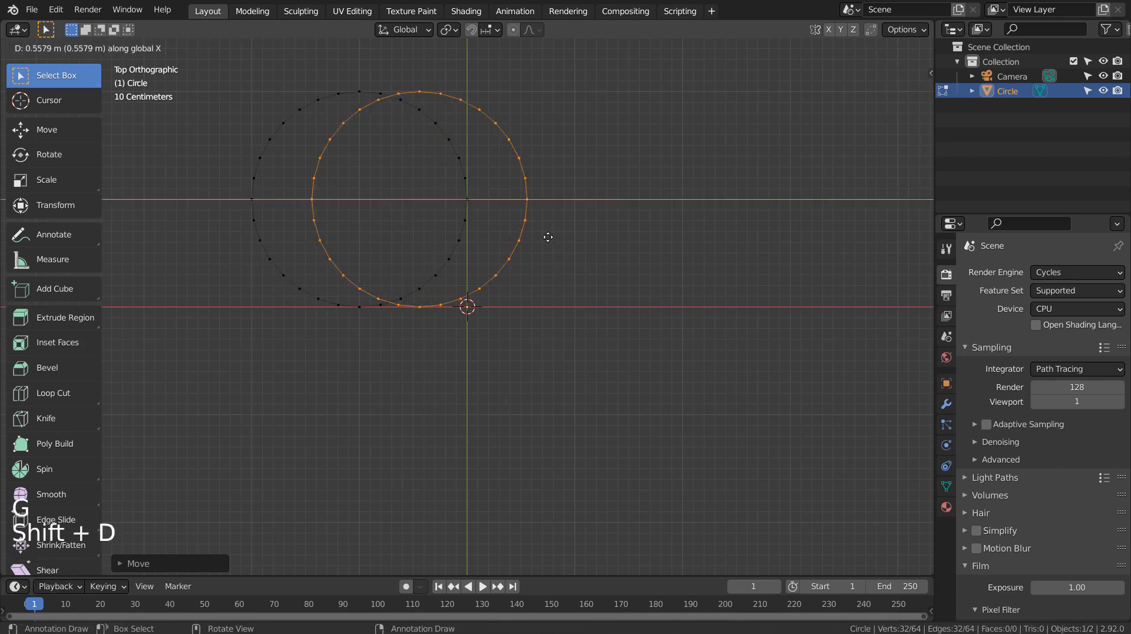
left_click(652, 238)
key("shift+d")
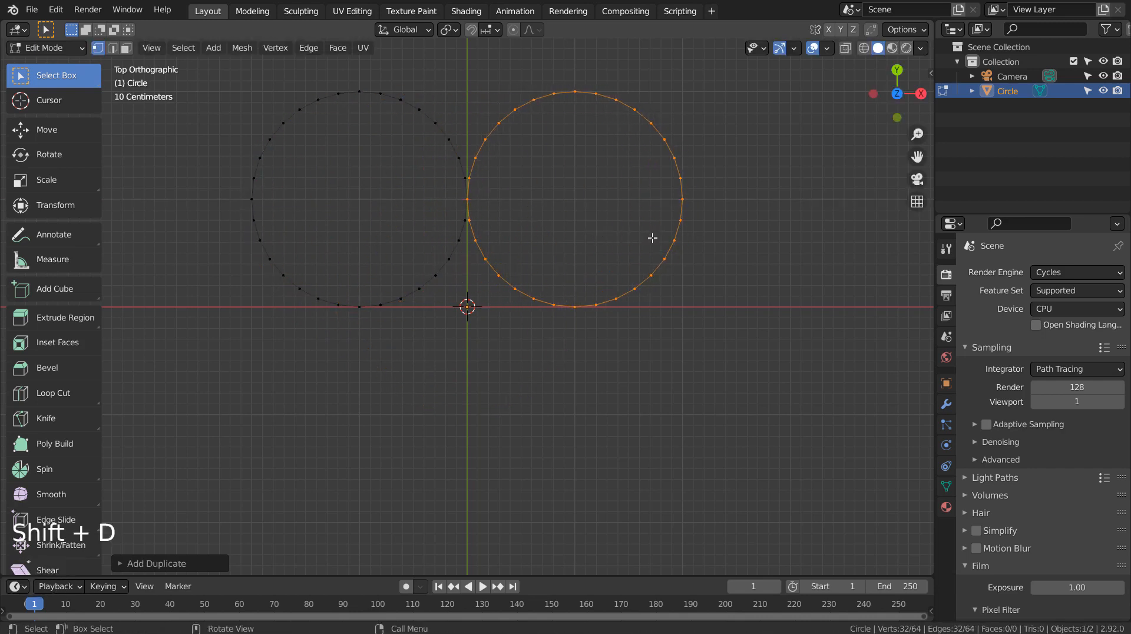
key("y")
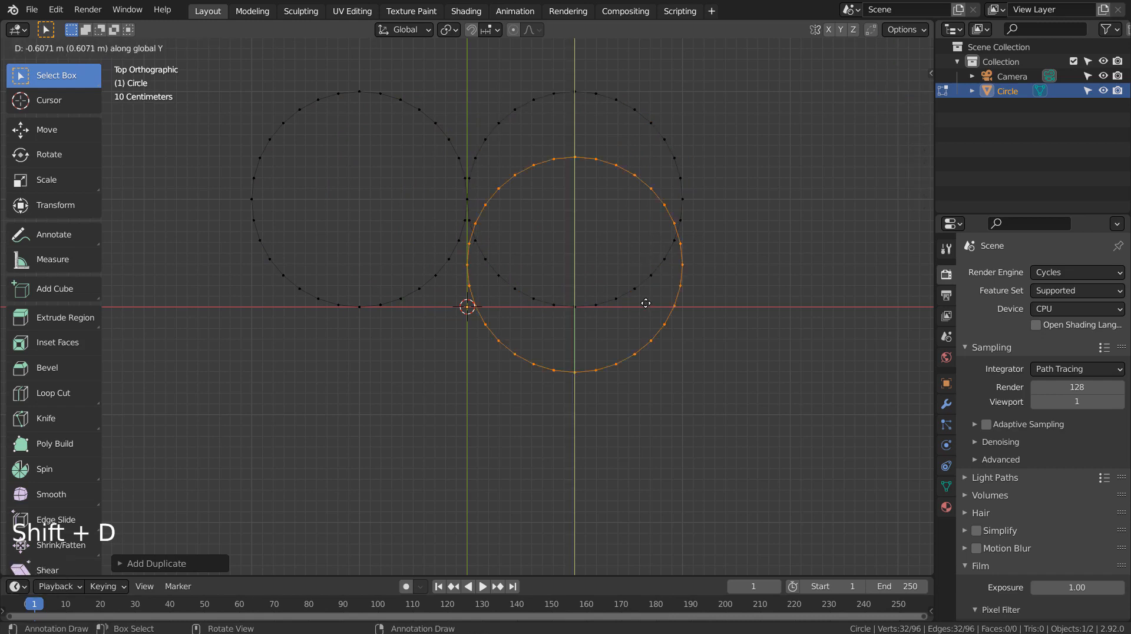
left_click(644, 454)
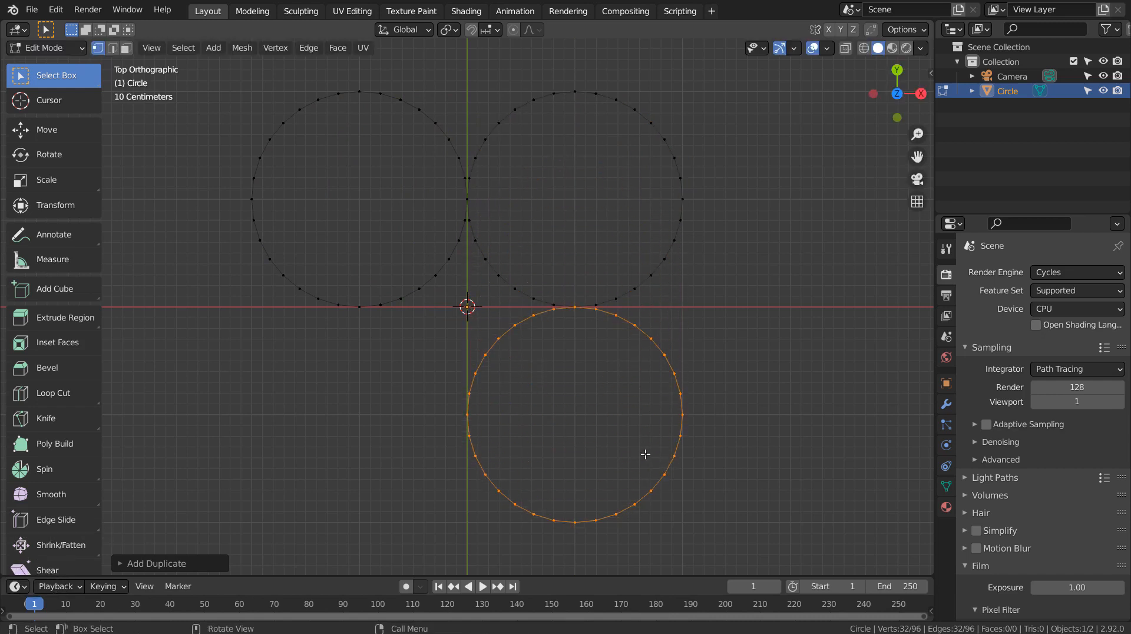
key("shift+d")
key("y")
key("x")
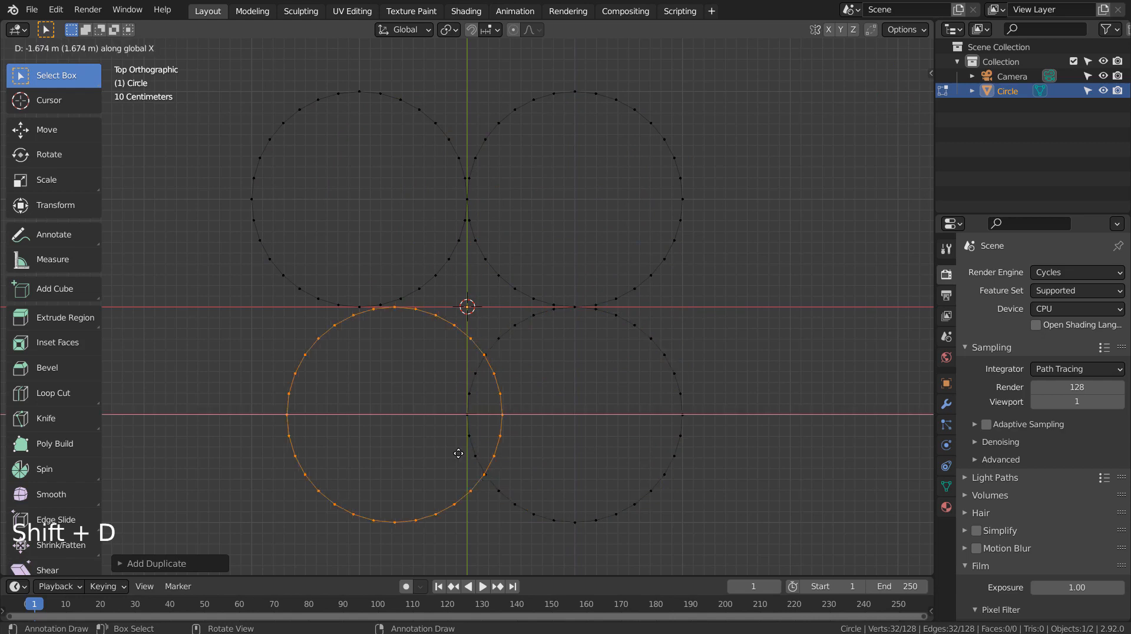
left_click(432, 454, "ctrl")
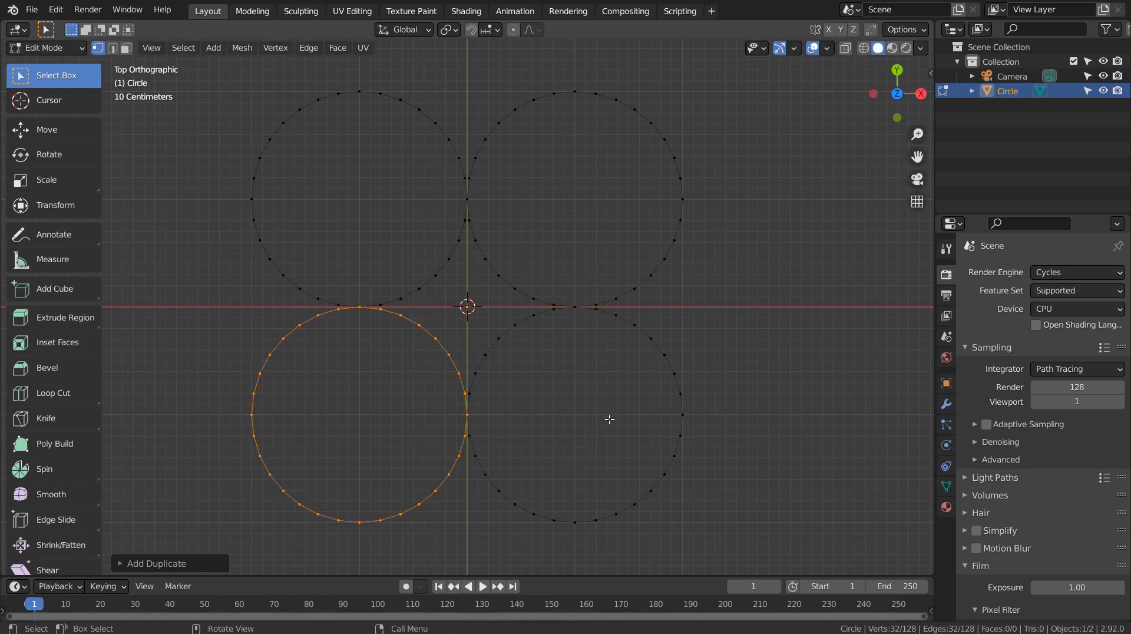
key("Tab")
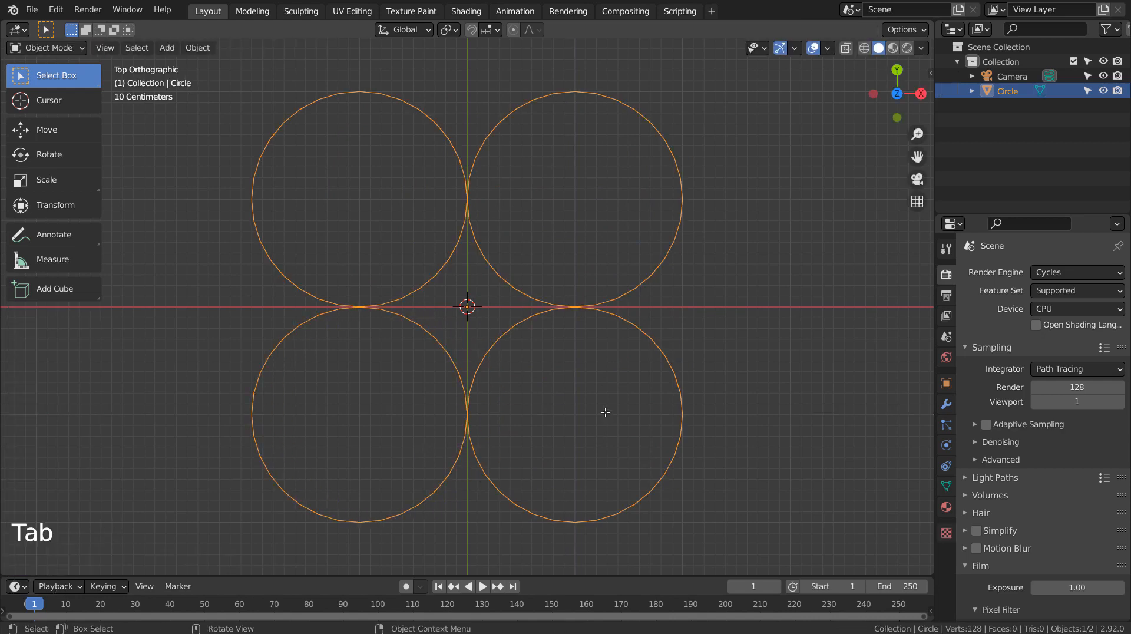
Move the lower-left circle 0.5 m along X with increment snapping
key("Tab")
key("g")
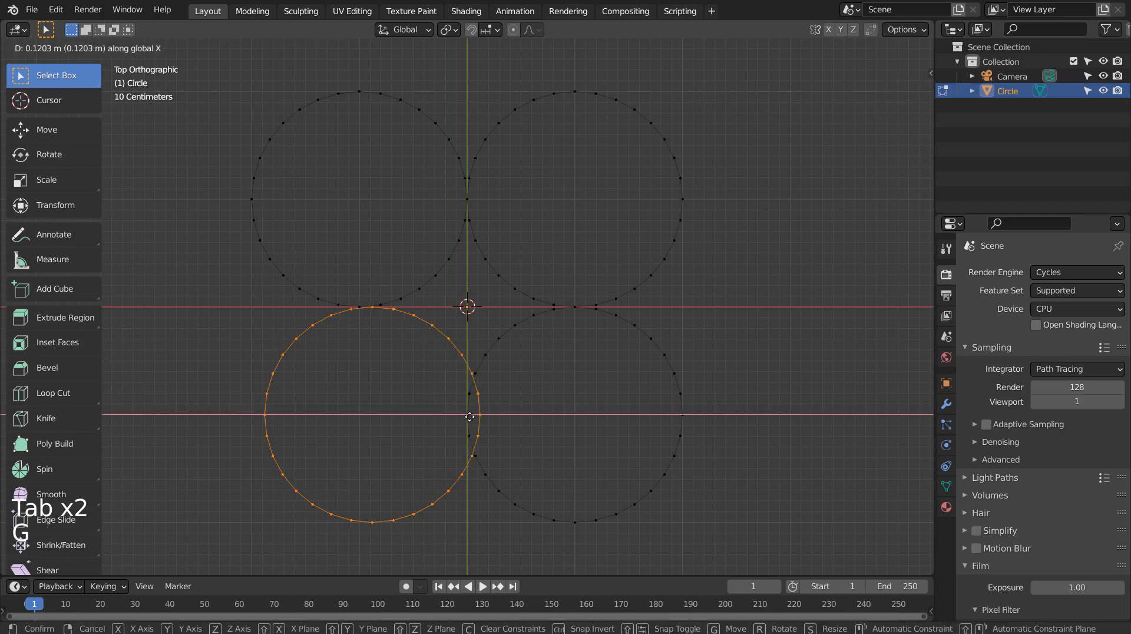
key("ctrl")
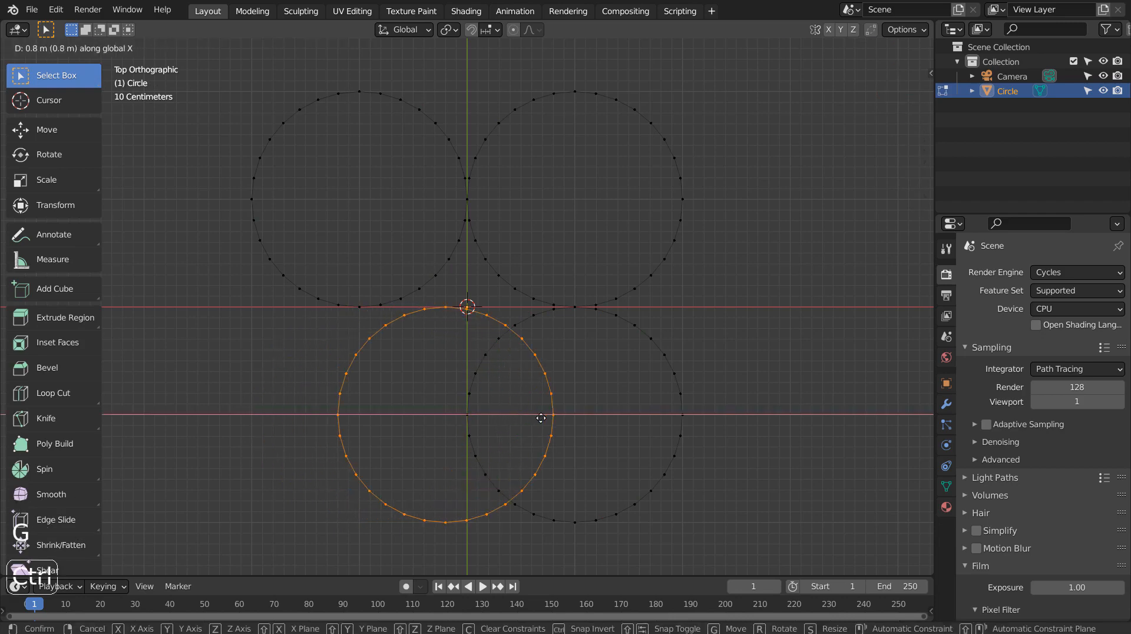
left_click(505, 417)
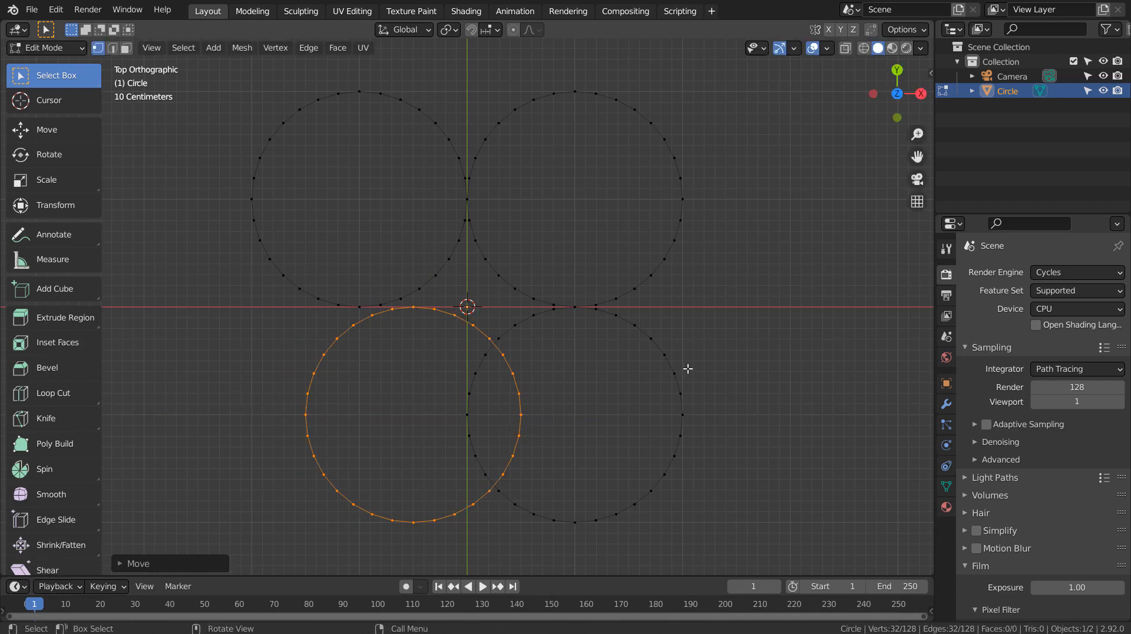
key("Tab")
Select the whole lower-right circle and move it -0.5 m along X with increment snapping
key("Tab")
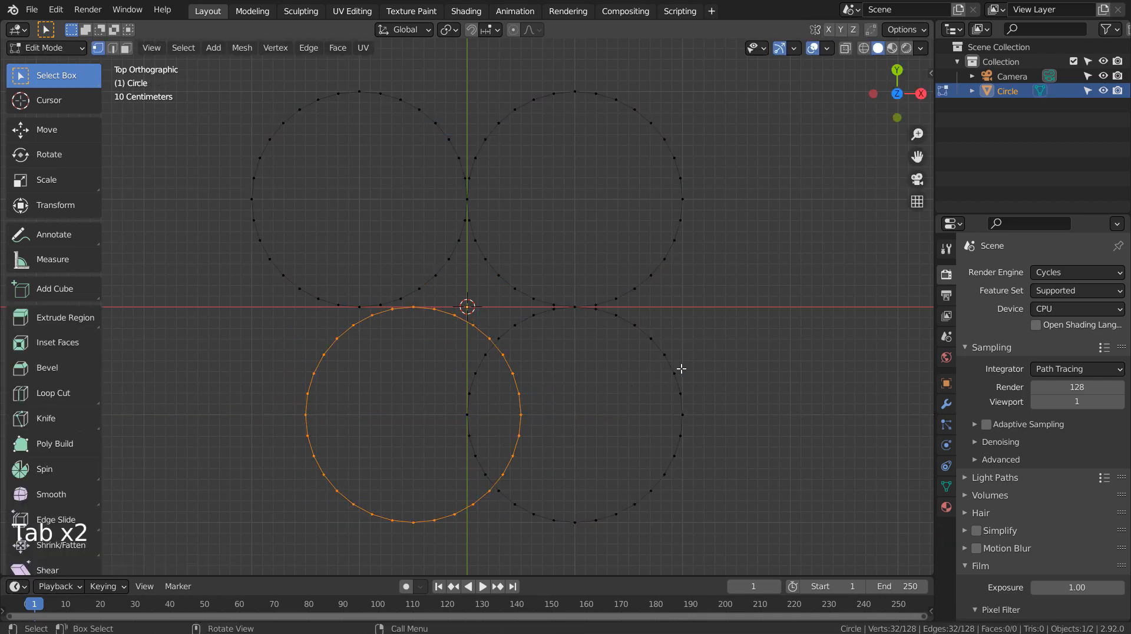
left_click(682, 369)
key("l")
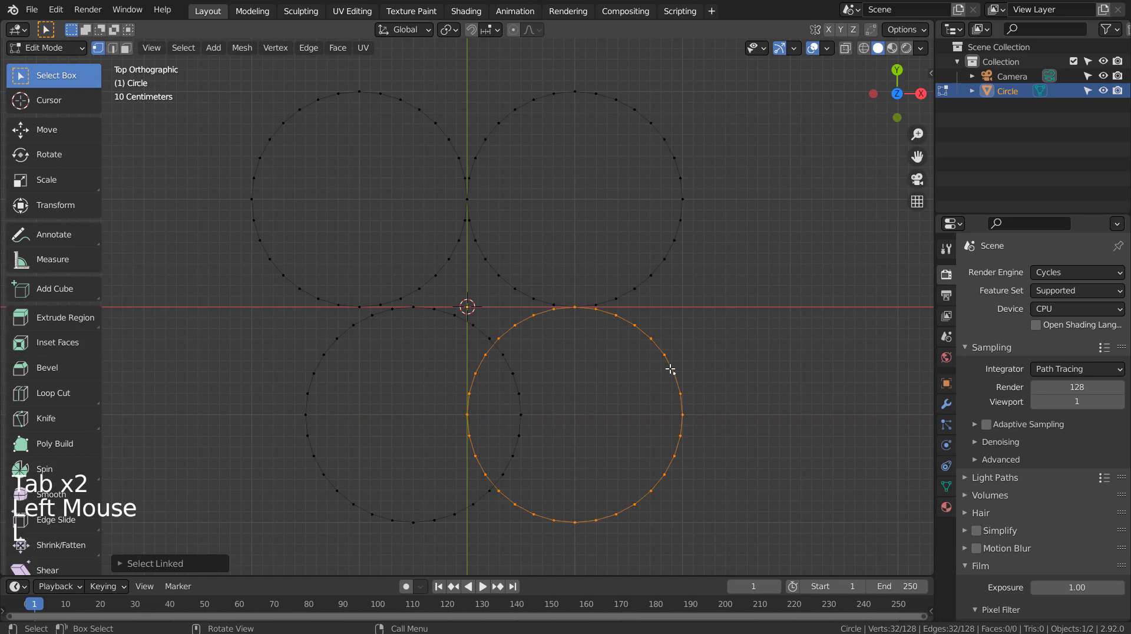
key("g")
key("ctrl")
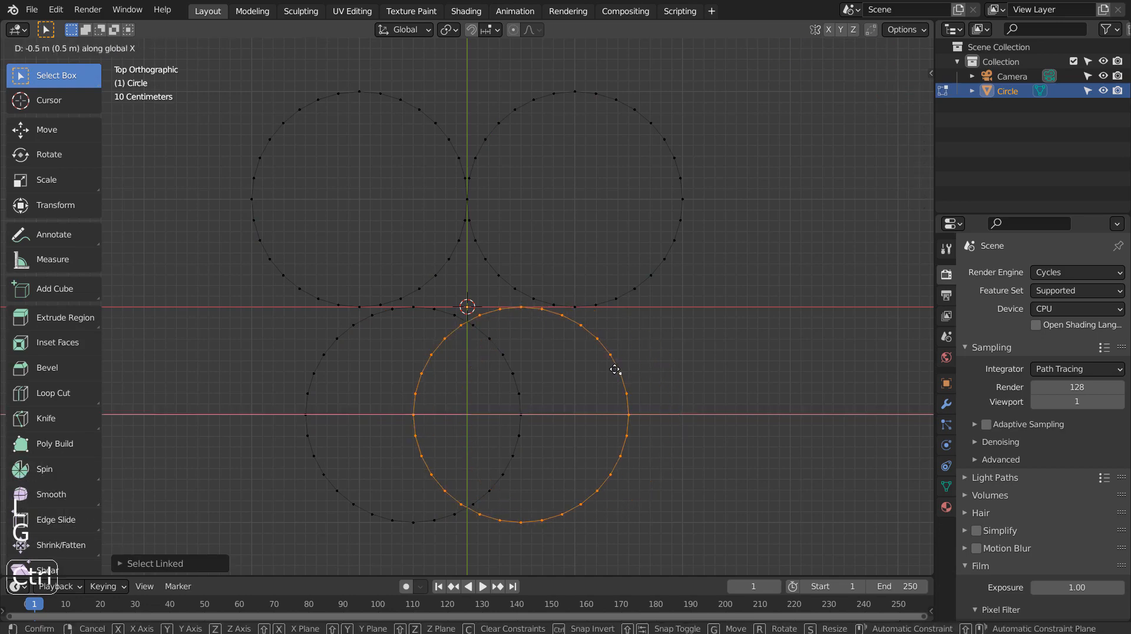
left_click(615, 370)
key("Tab")
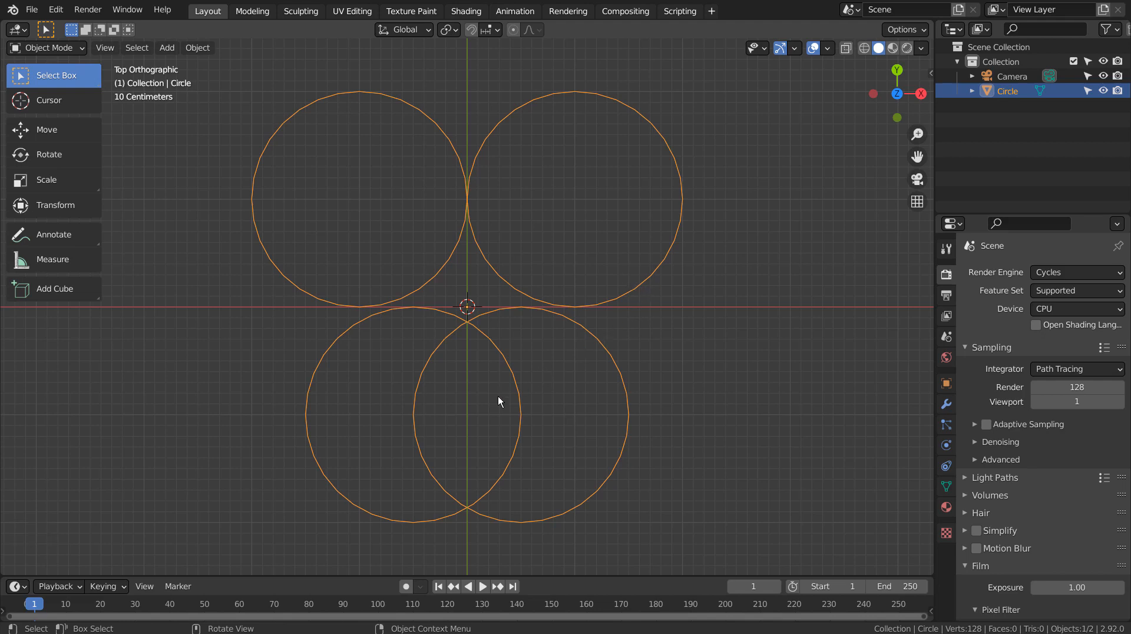
Select both lower circles and move them together 0.6 m along Y so they overlap the upper pair
key("Tab")
left_click(560, 382)
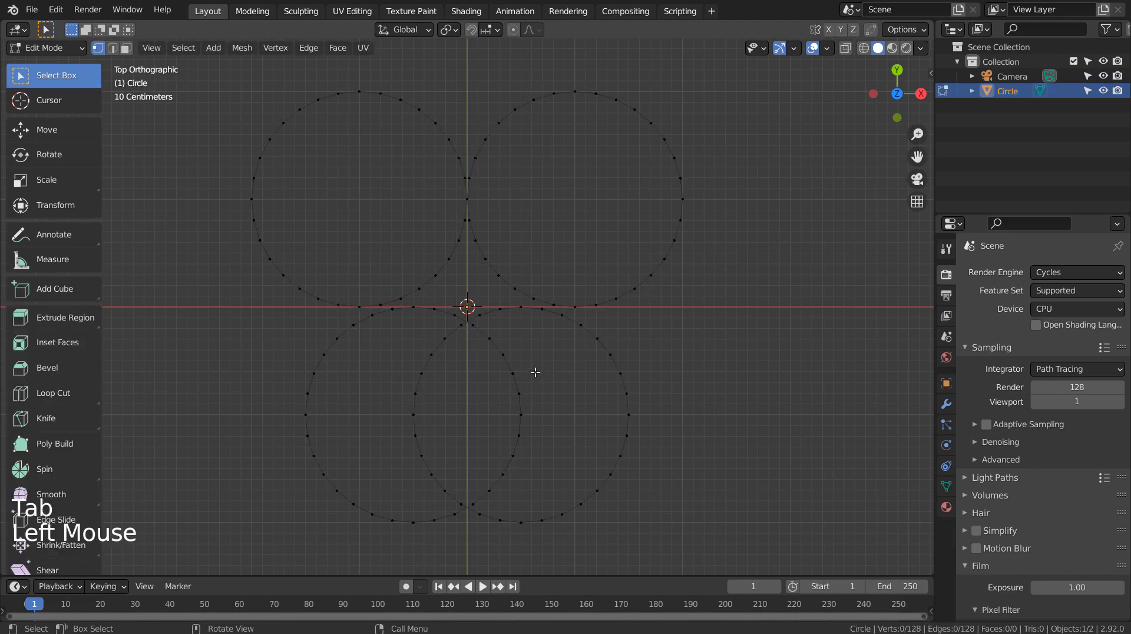
key("l")
key("l")
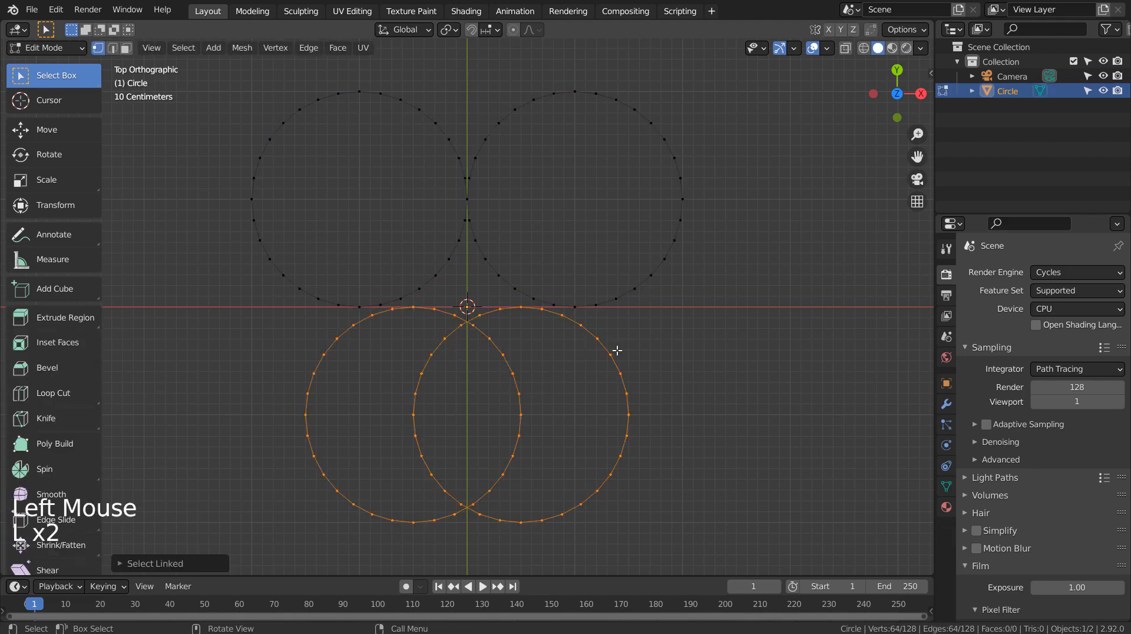
key("g")
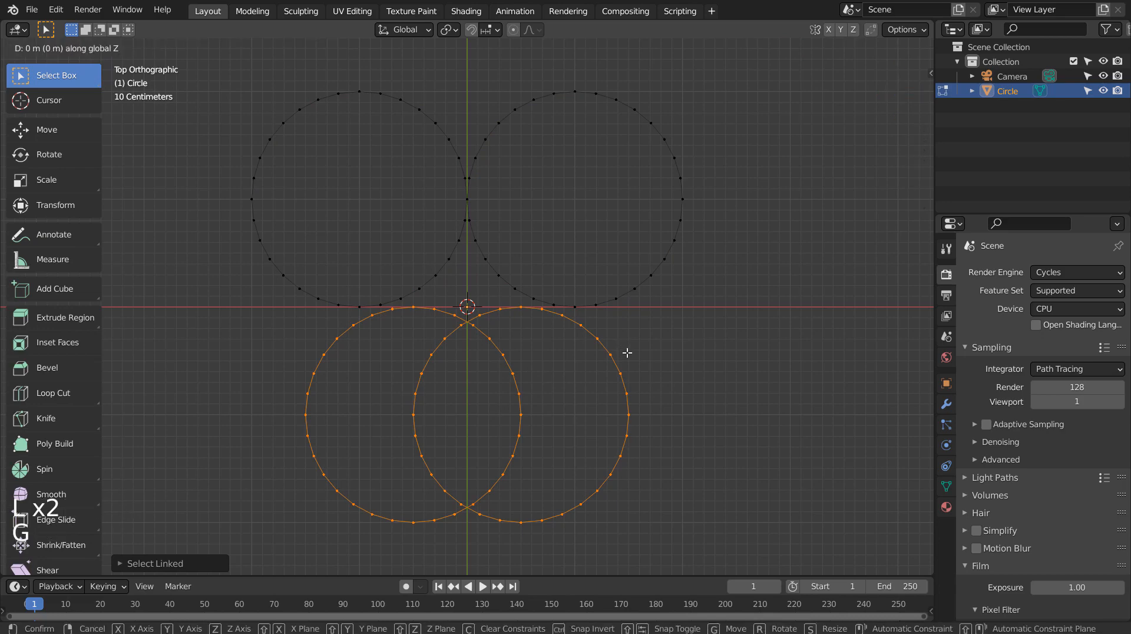
key("y")
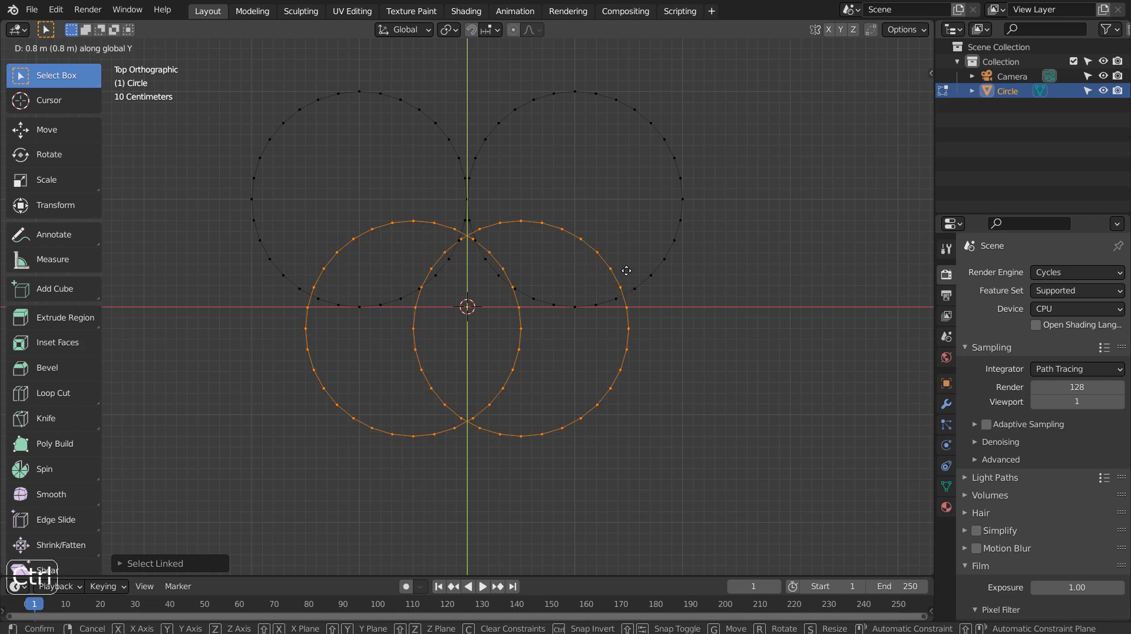
key("ctrl")
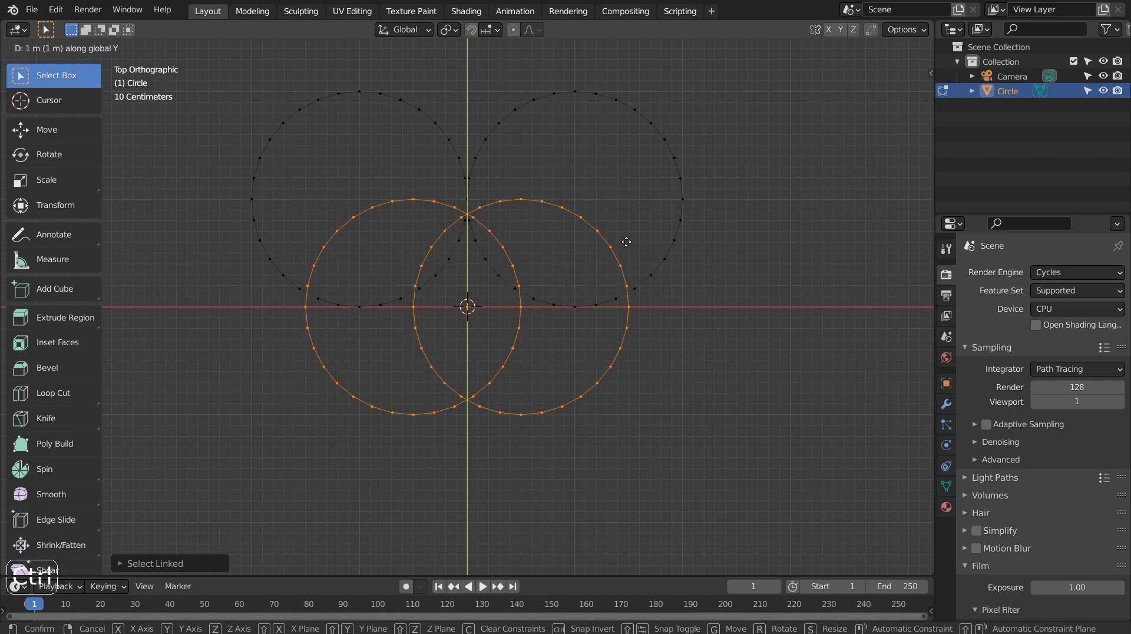
left_click(630, 284)
left_click(610, 172)
key("Tab")
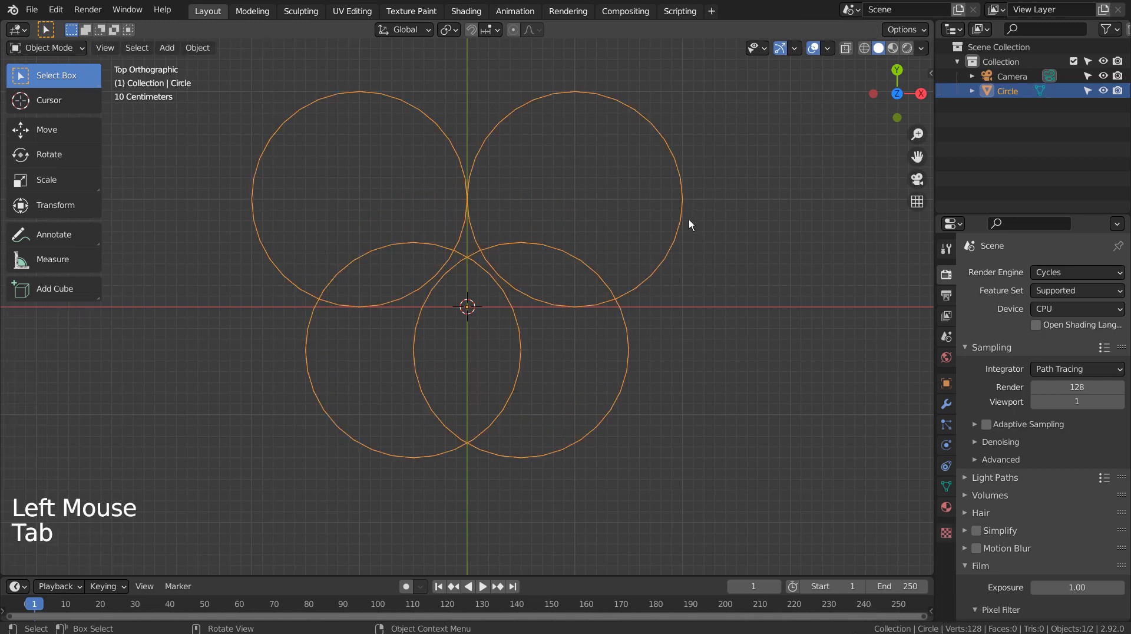
Select the whole upper-right circle and move it -0.5 m along X with increment snapping
key("Tab")
left_click(683, 220)
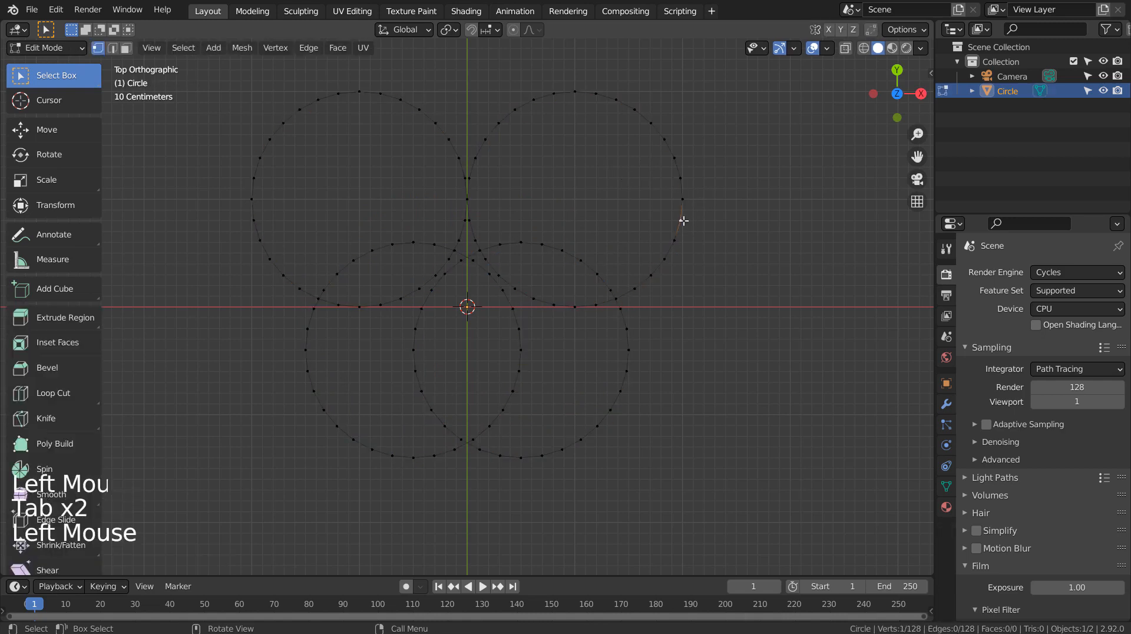
key("l")
key("g")
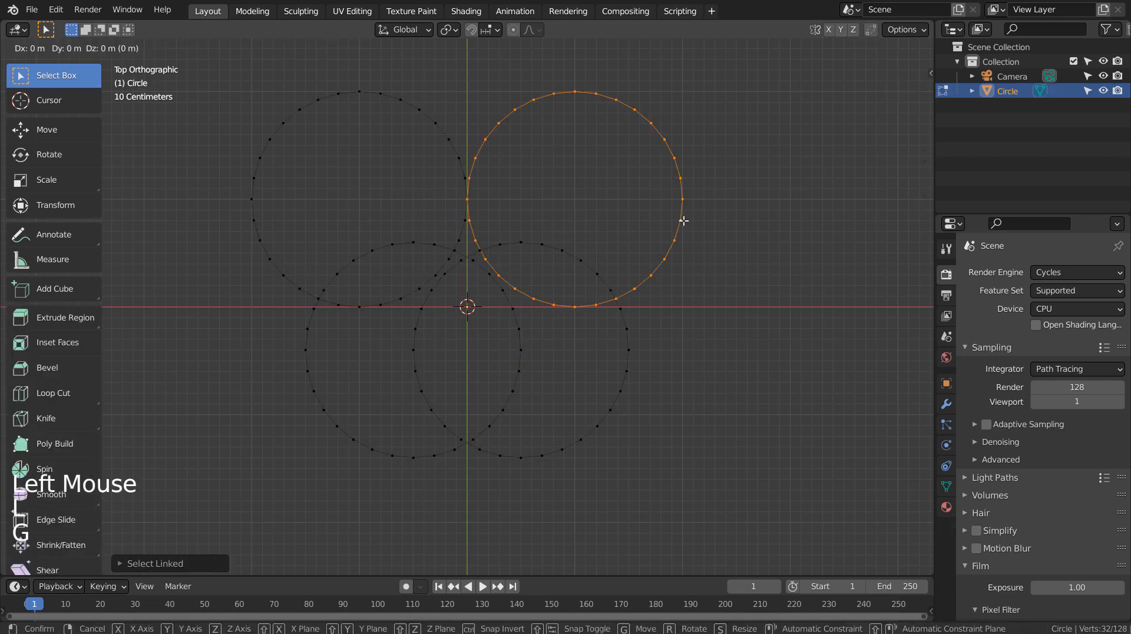
key("ctrl")
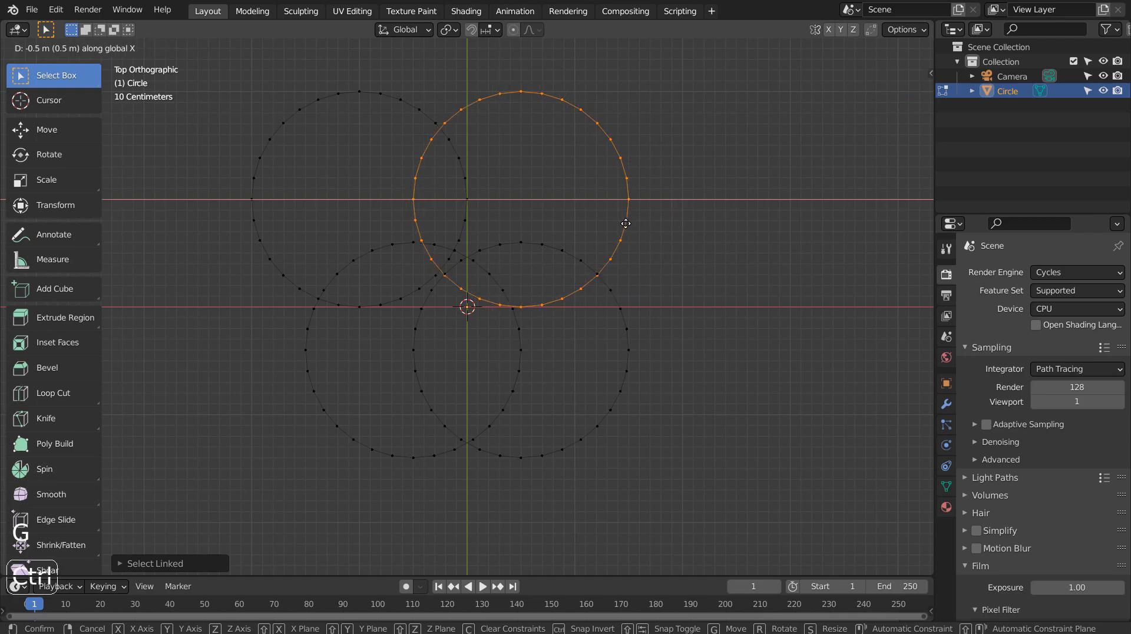
left_click(625, 225)
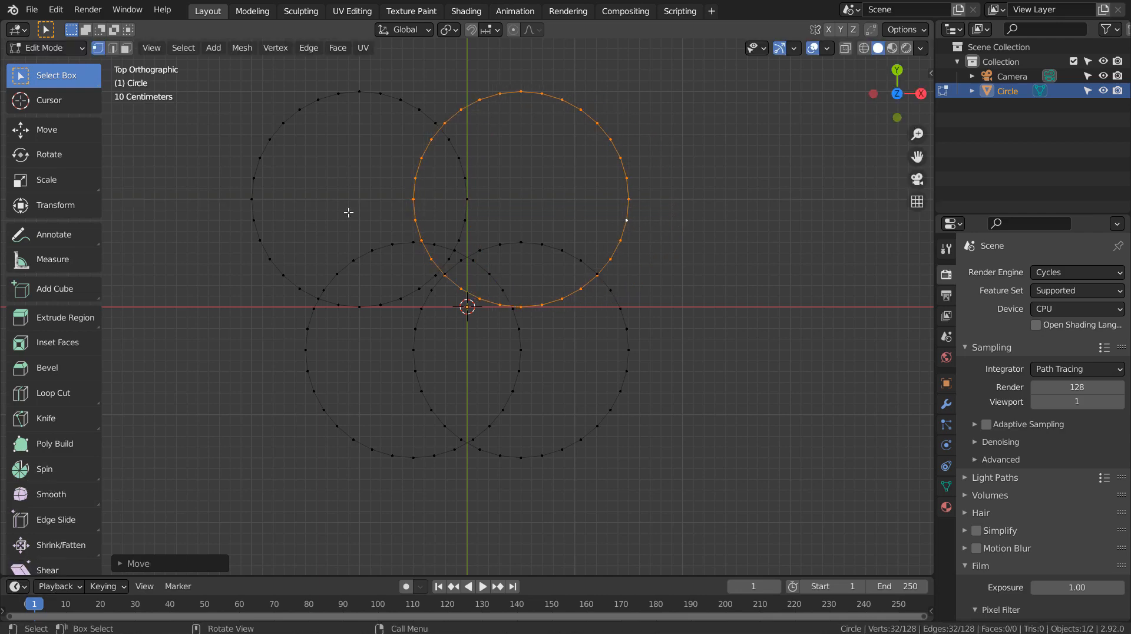
Select the whole upper-left circle
left_click(245, 267)
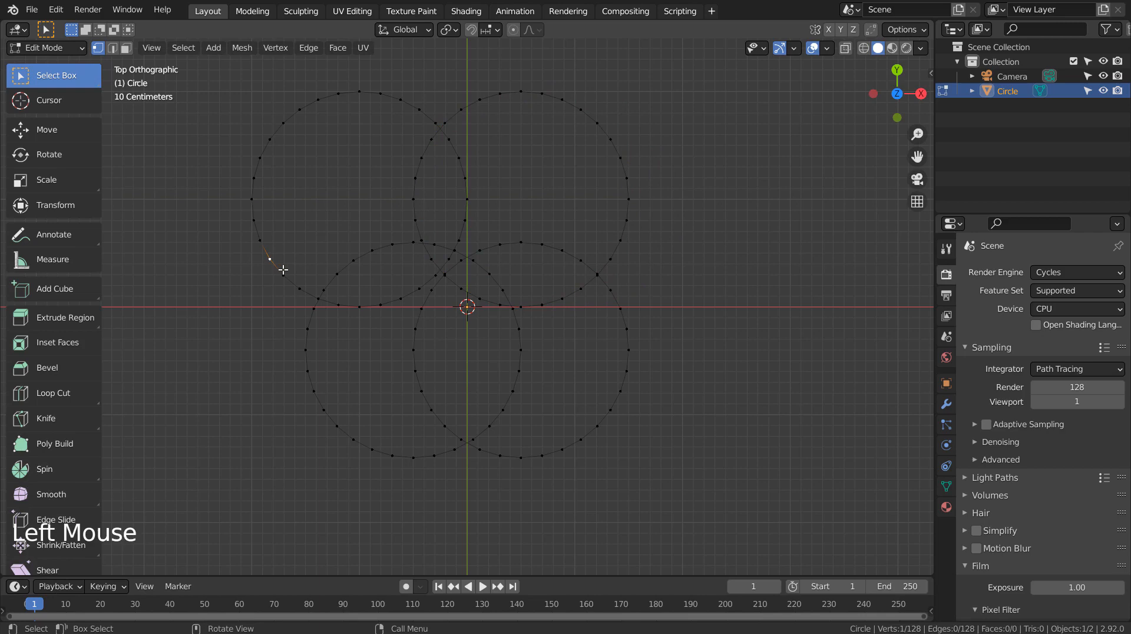
key("l")
Switch the interface theme to the Blender Light V3 preset in the preferences
left_click(56, 10)
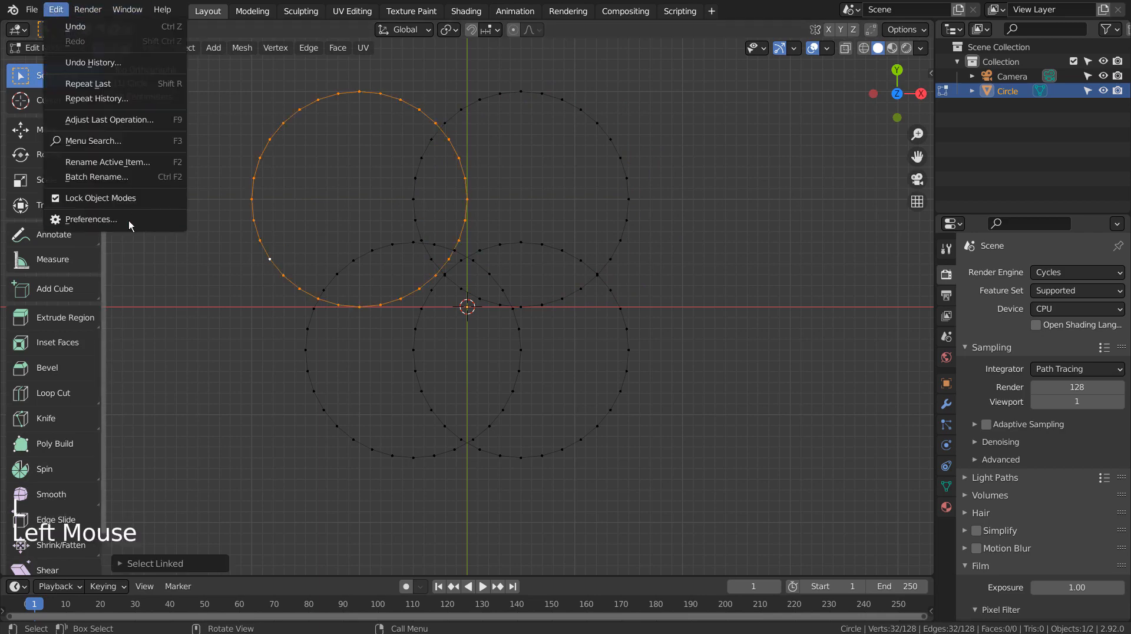
left_click(129, 220)
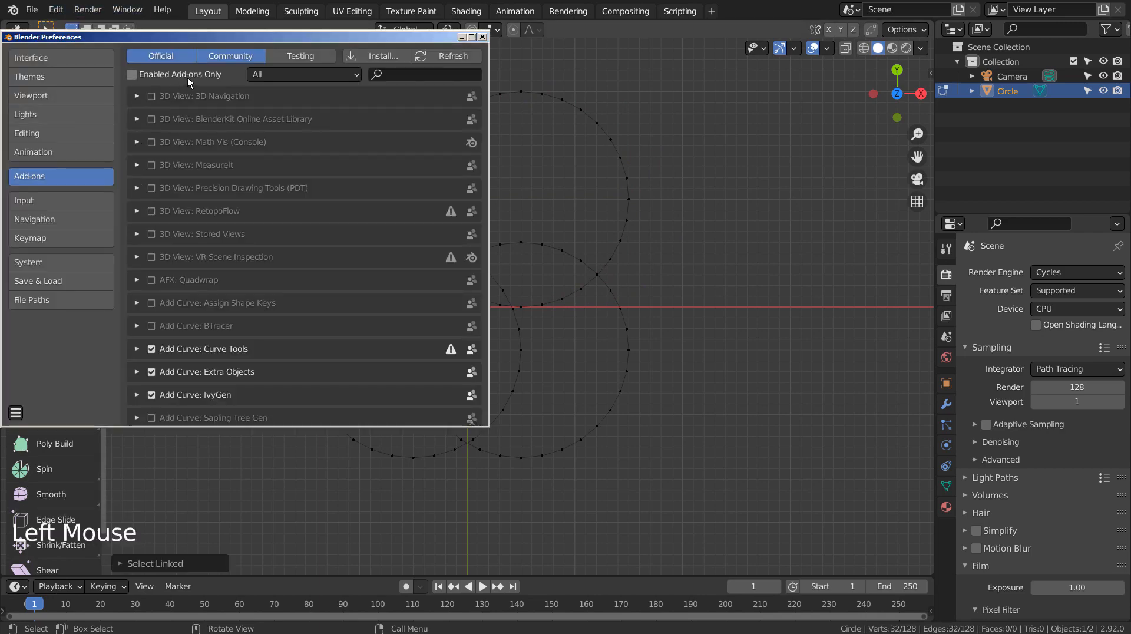
left_click(58, 81)
left_click(210, 57)
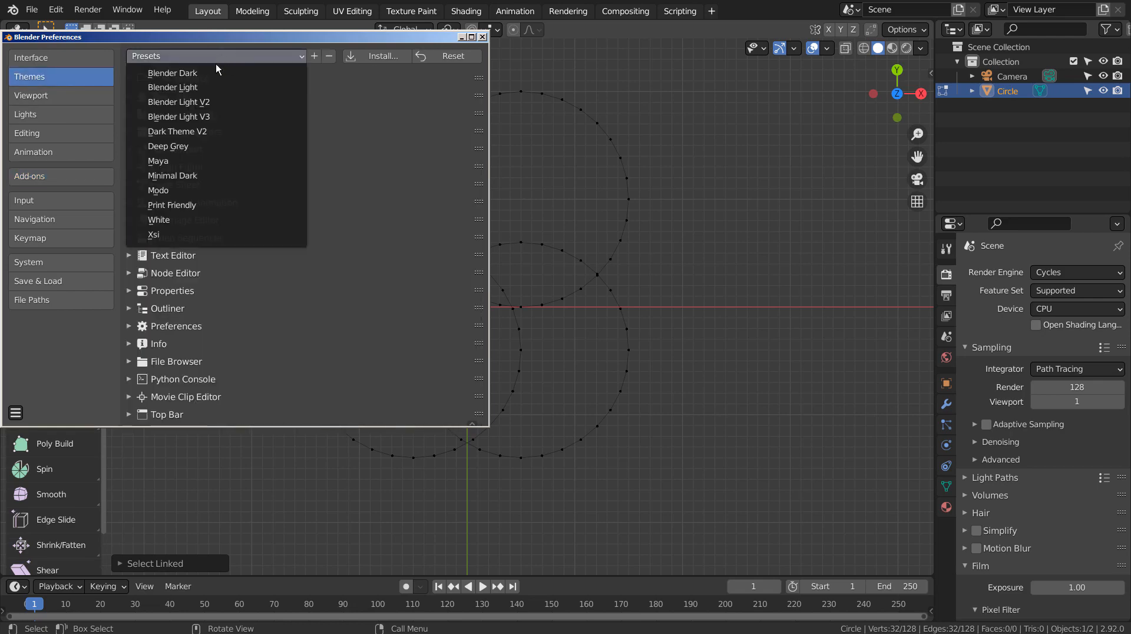
left_click(218, 116)
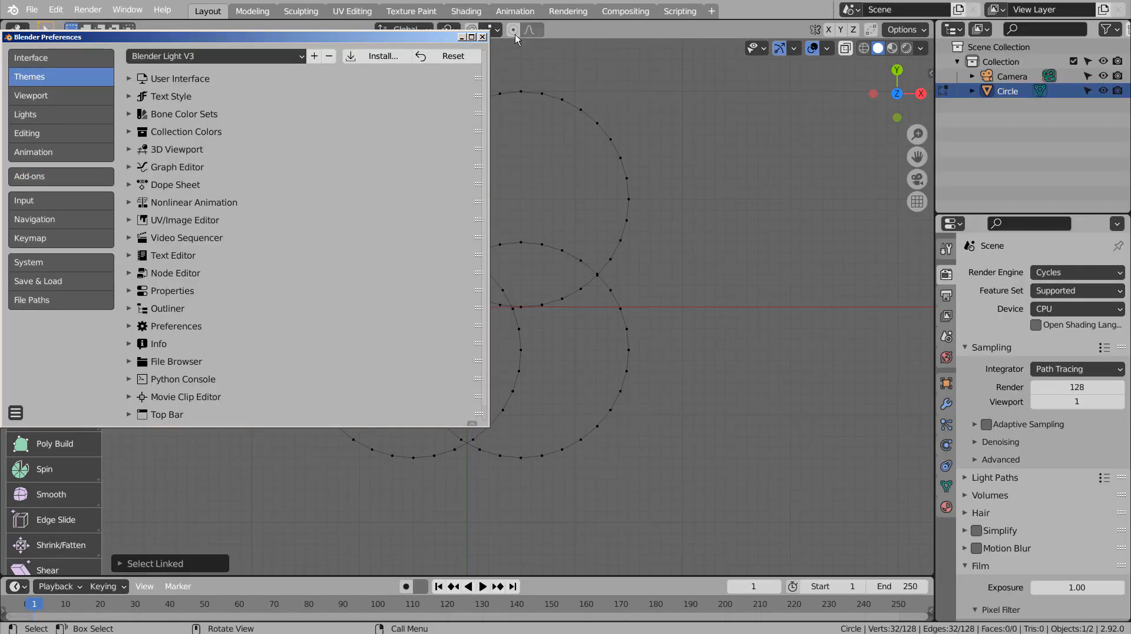
left_click(483, 37)
Move the selected upper-left circle 0.5 m along X with increment snapping
key("g")
key("x")
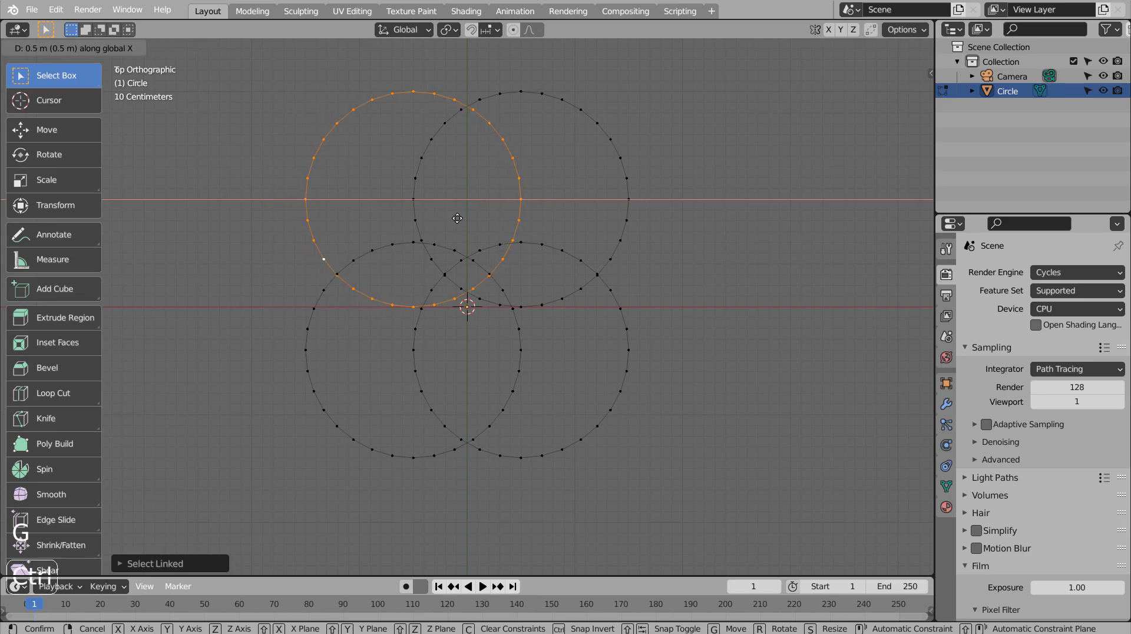
left_click(460, 218)
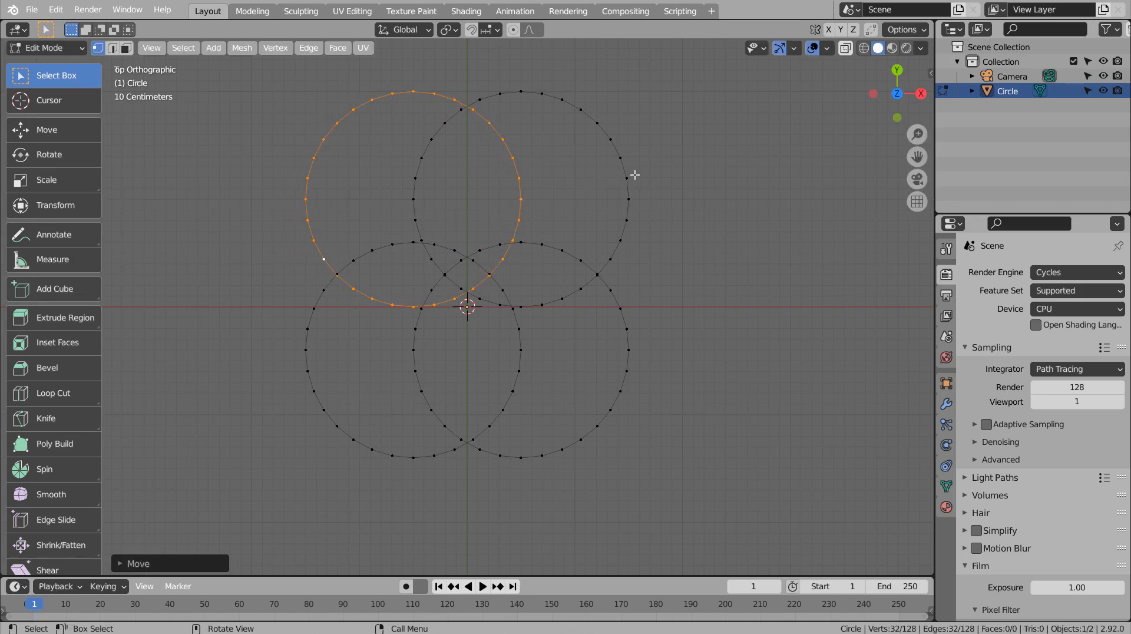
Add the upper-right circle to the selection and move both upper circles about -0.6 m along Y to overlap the lower pair symmetrically
key("l")
key("g")
key("y")
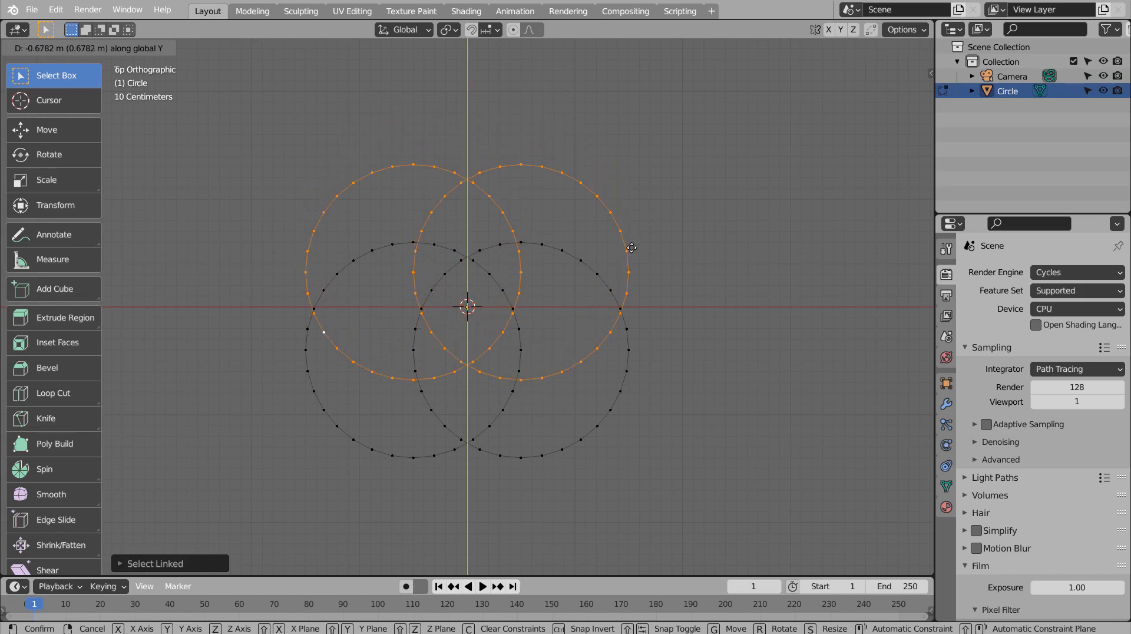
left_click(631, 239)
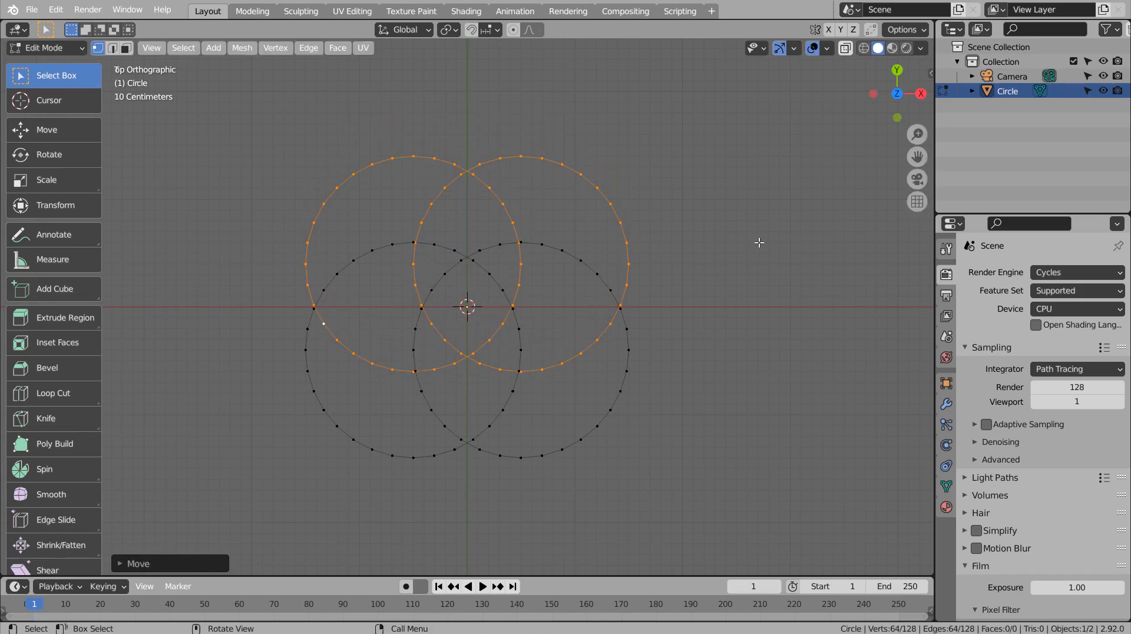
Return to Object Mode and add a Screw modifier to the four-circle mesh
key("Tab")
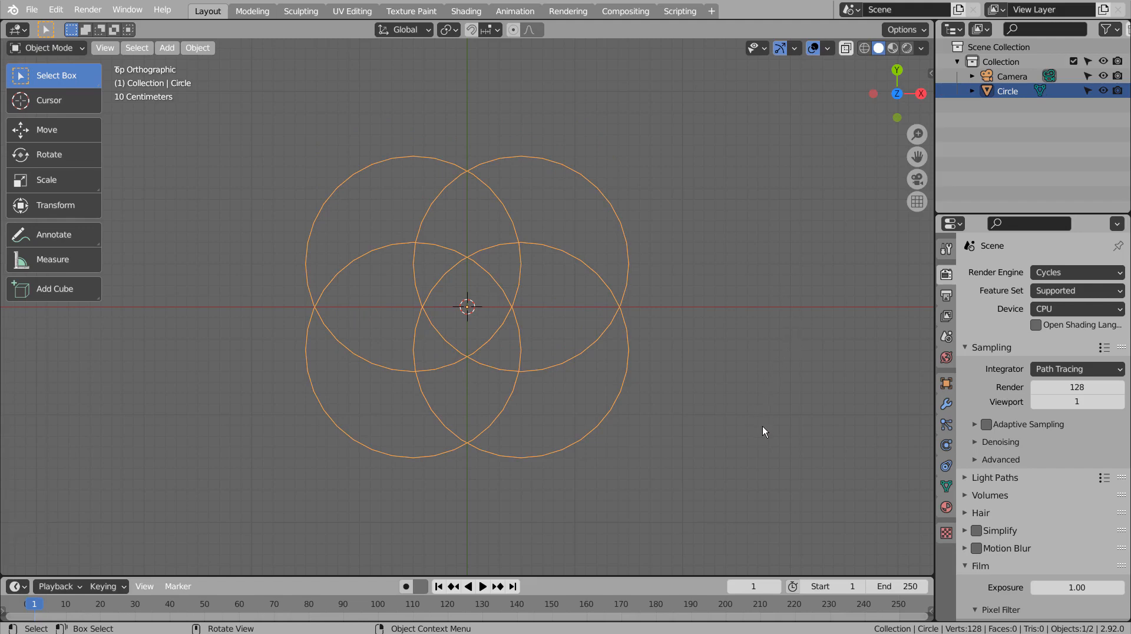
middle_click_drag(762, 426, 746, 406)
key("KP_1")
key("KP_7")
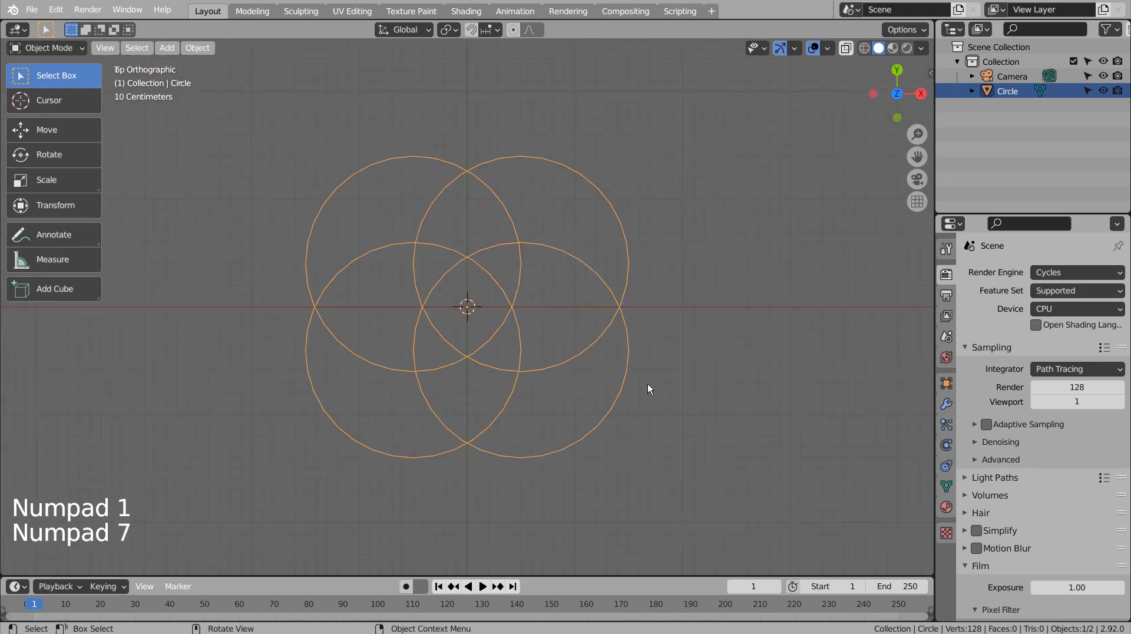
left_click(946, 405)
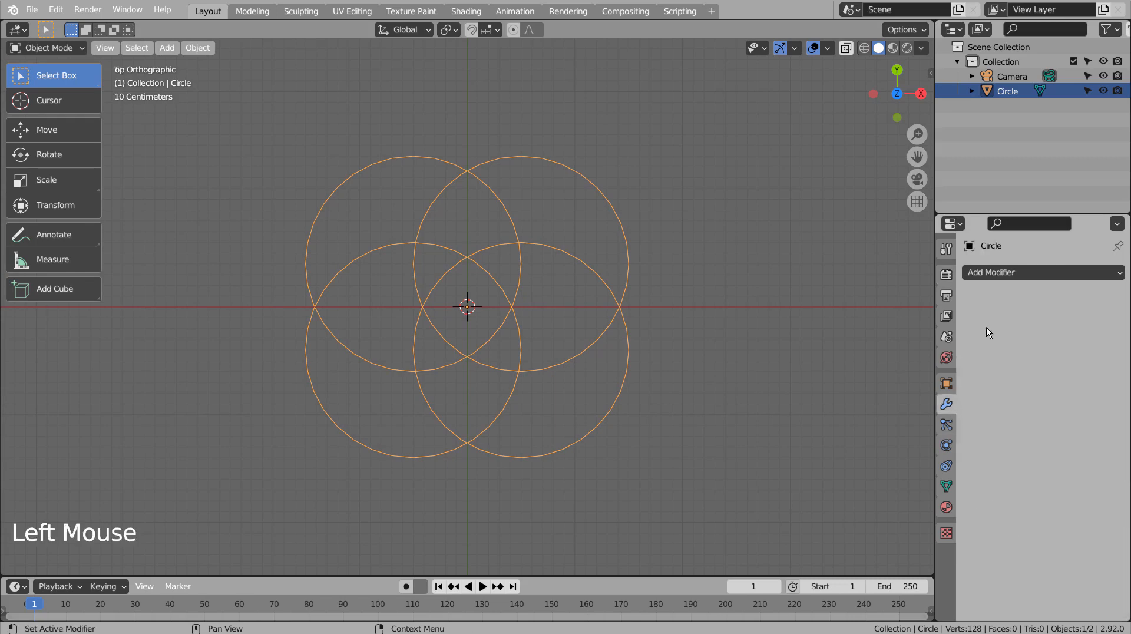
left_click(1027, 272)
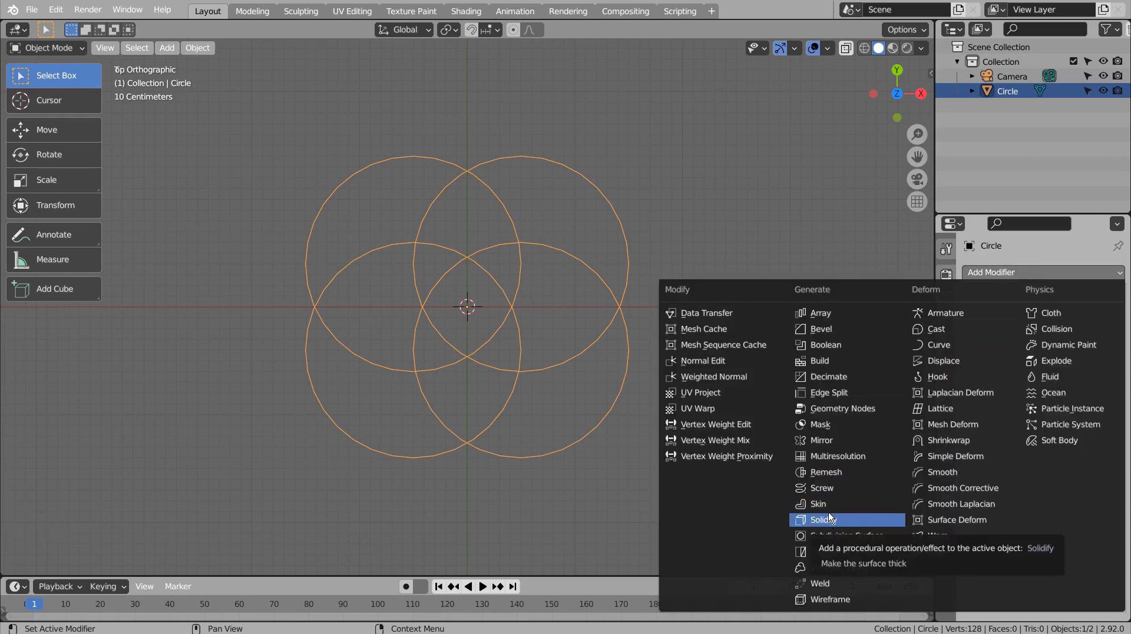
left_click(831, 489)
Set the Screw modifier's screw height to 35 m
middle_click_drag(741, 463, 841, 349)
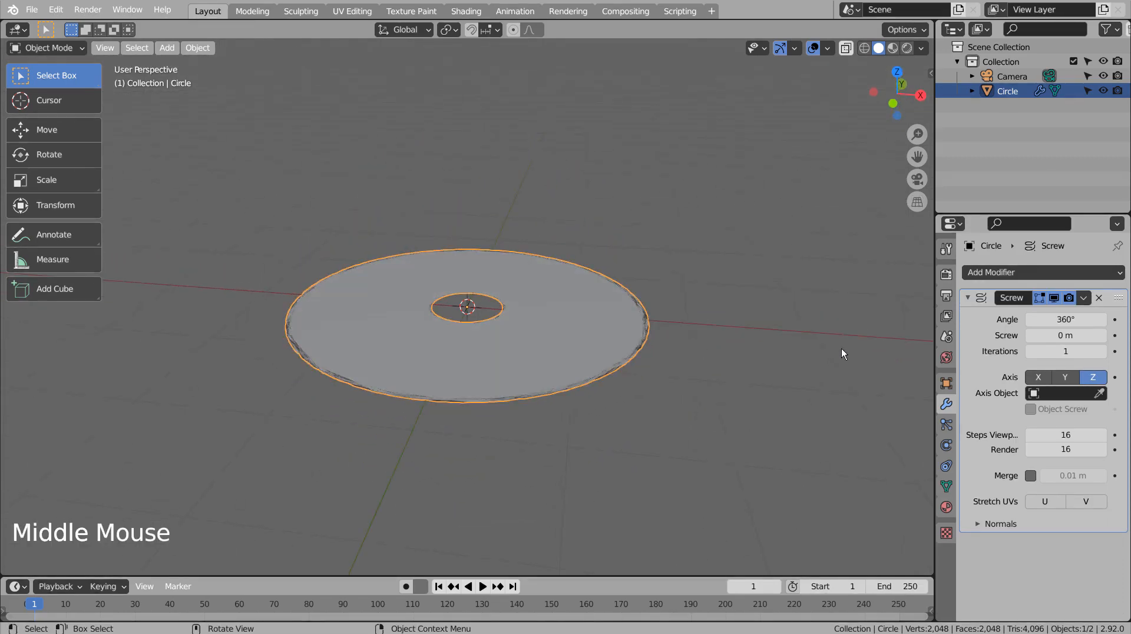
left_click(1066, 335)
type("35")
key("Return")
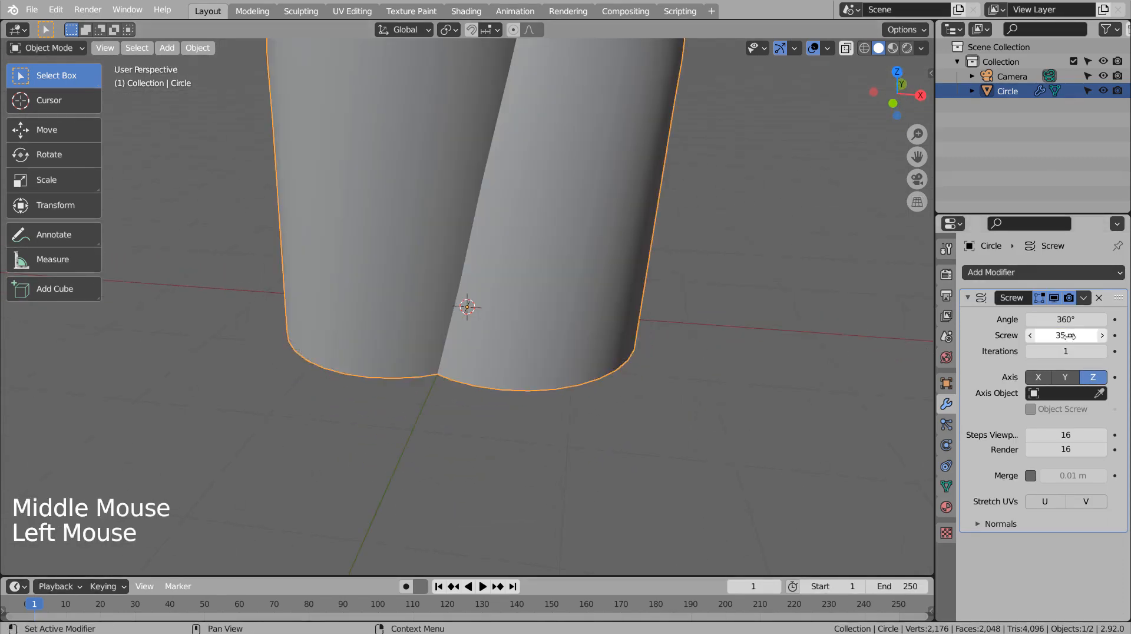
Set the Screw modifier's angle to three full turns (360 * 3)
scroll(730, 308, "down", 13)
middle_click_drag(730, 307, 697, 462, "shift")
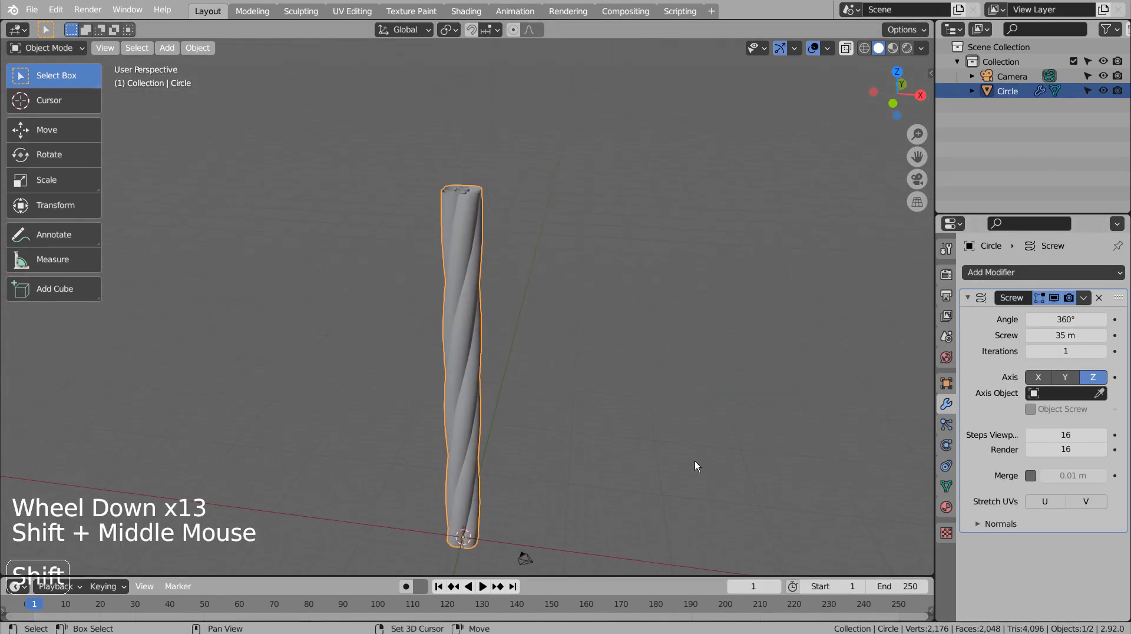
left_click(1066, 319)
type("360 * 3")
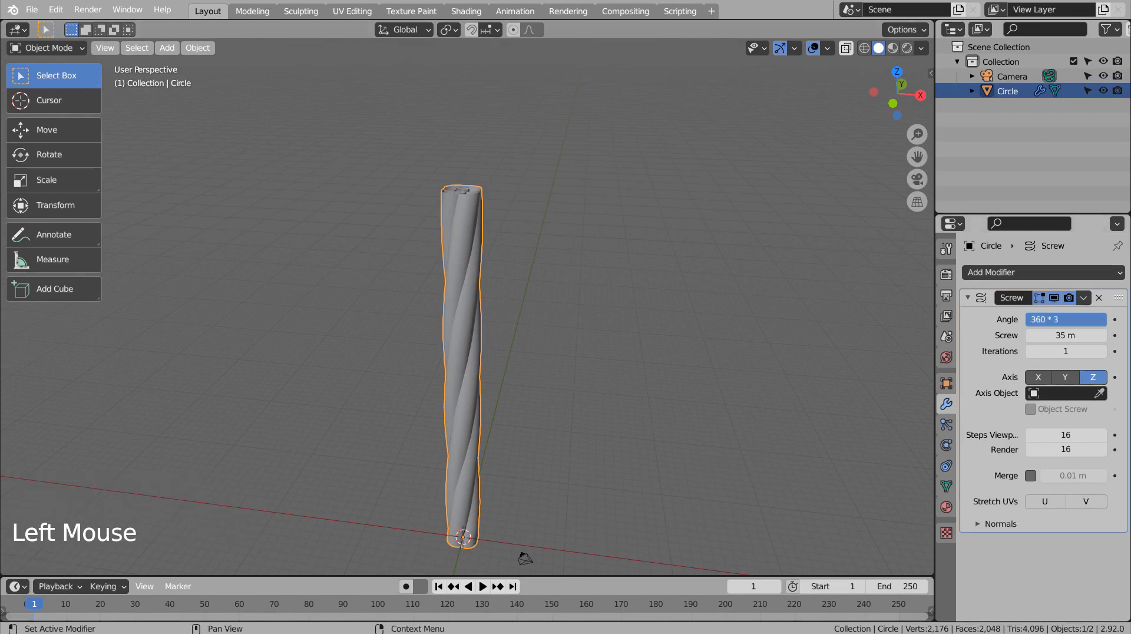
key("Return")
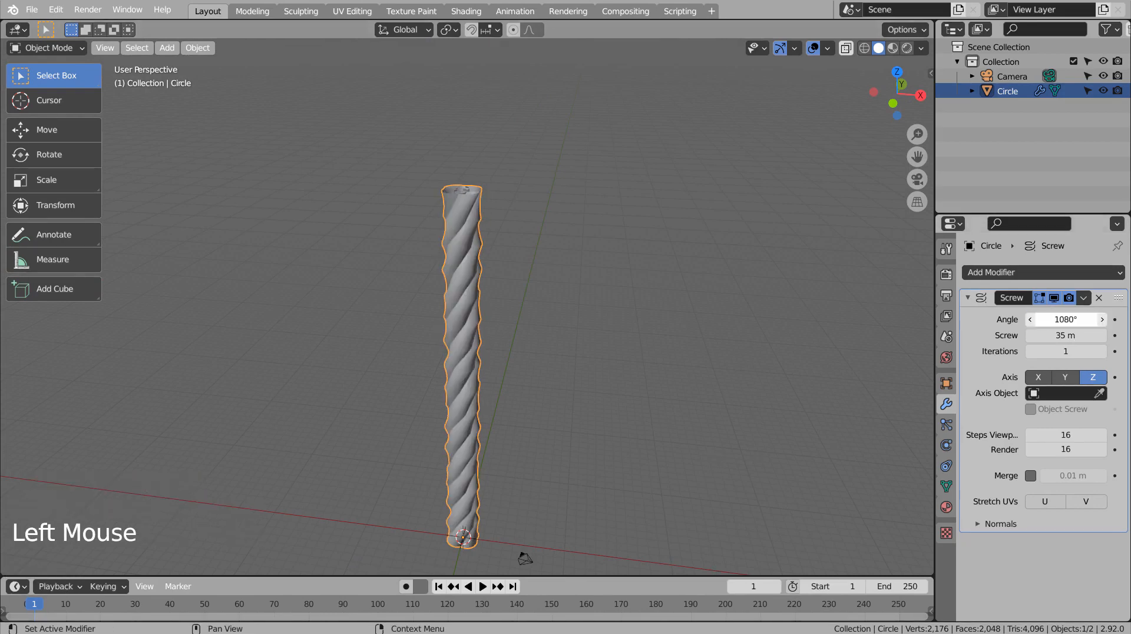
Set the Screw modifier's screw height to 100 m and check the stretched twist up close
left_click(1066, 335)
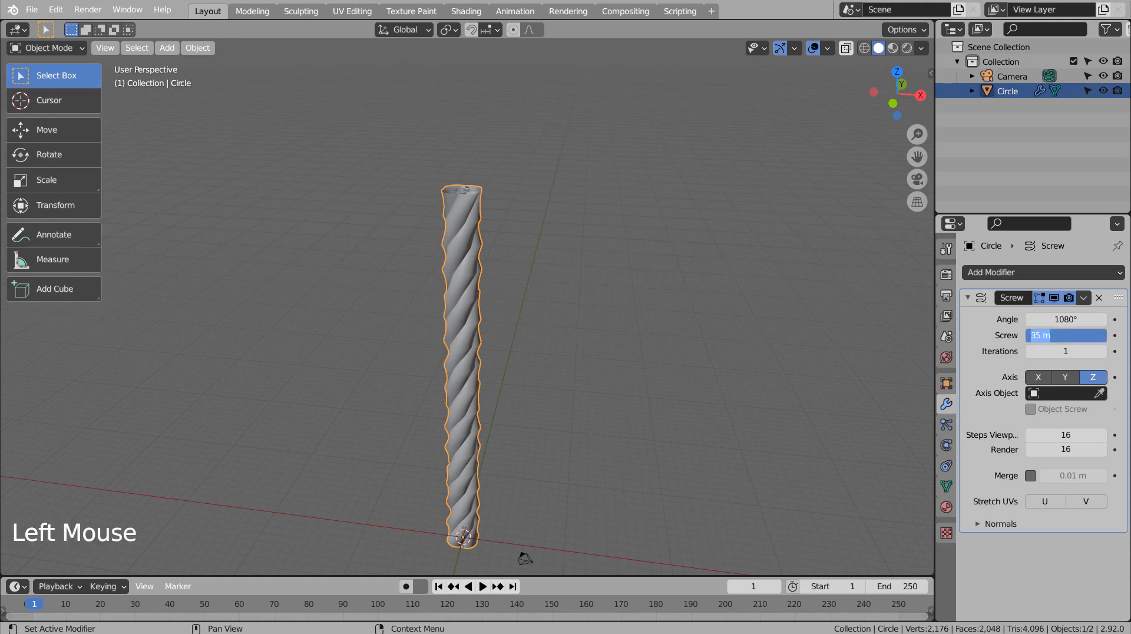
type("100")
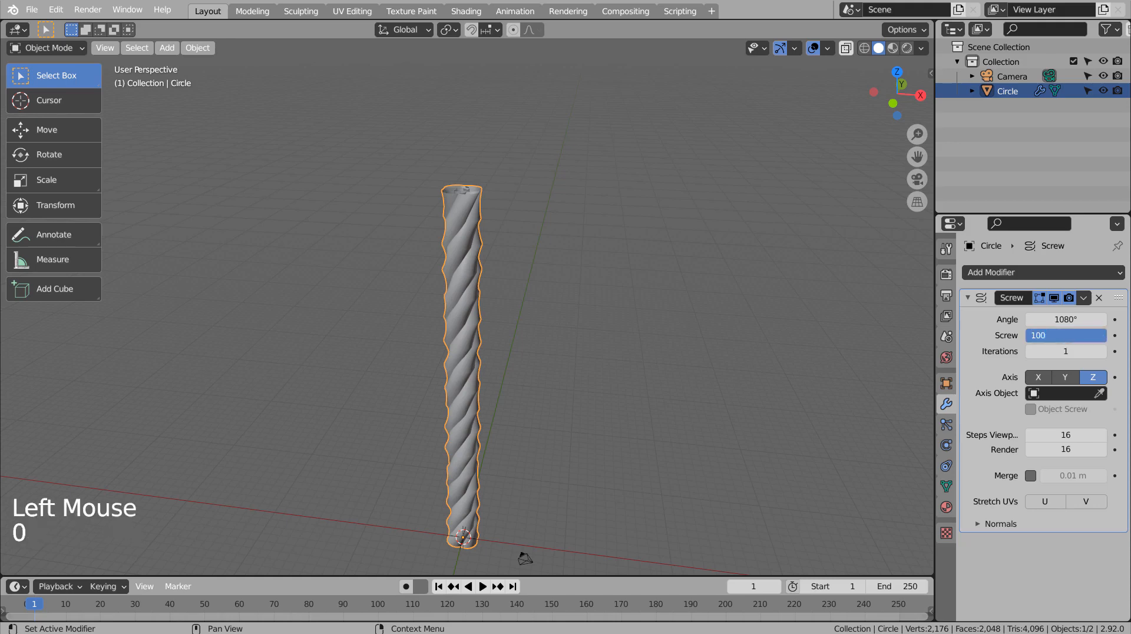
key("Return")
middle_click_drag(543, 384, 467, 332)
scroll(467, 337, "up", 3)
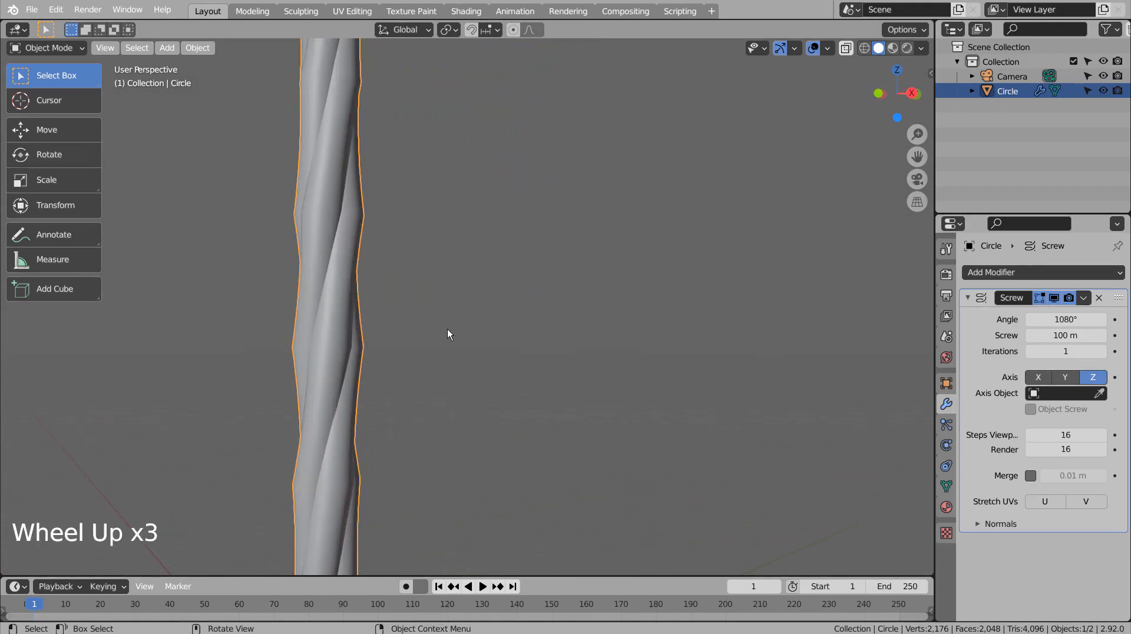
Add a level 3 Subdivision modifier to smooth the twisted strand
key("ctrl+3")
middle_click_drag(356, 351, 419, 352)
middle_click(479, 355)
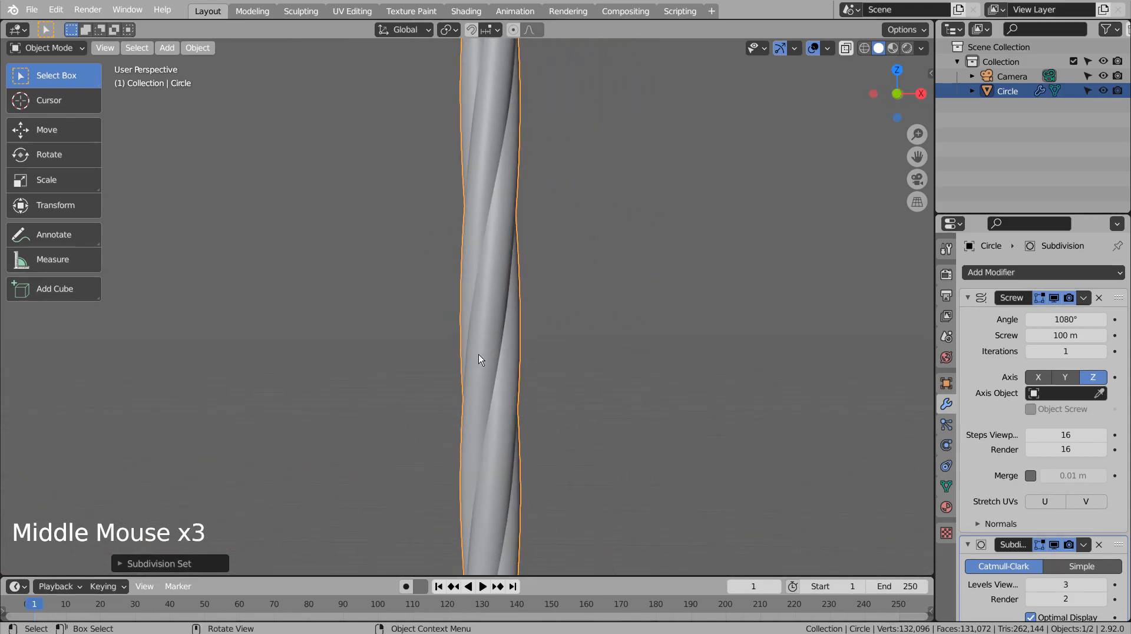
left_click(478, 354)
Show the base circles in Edit Mode from the top in wireframe, with the Screw modifier hidden in the viewport and nothing selected
key("KP_1")
key("KP_7")
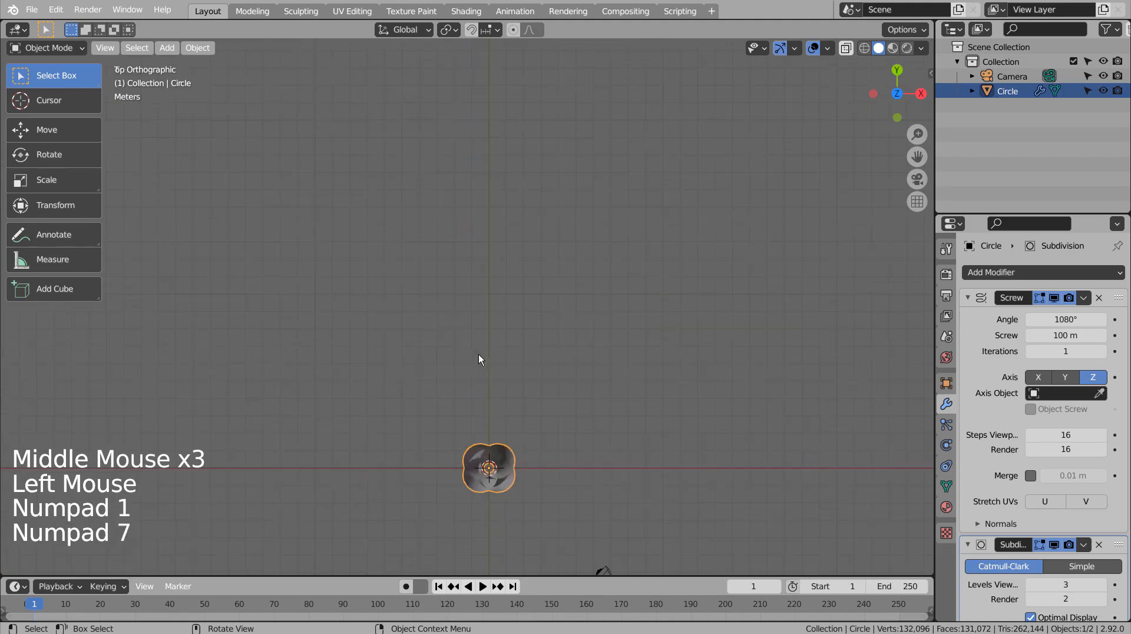
middle_click_drag(483, 359, 505, 271, "shift")
scroll(507, 274, "up", 8)
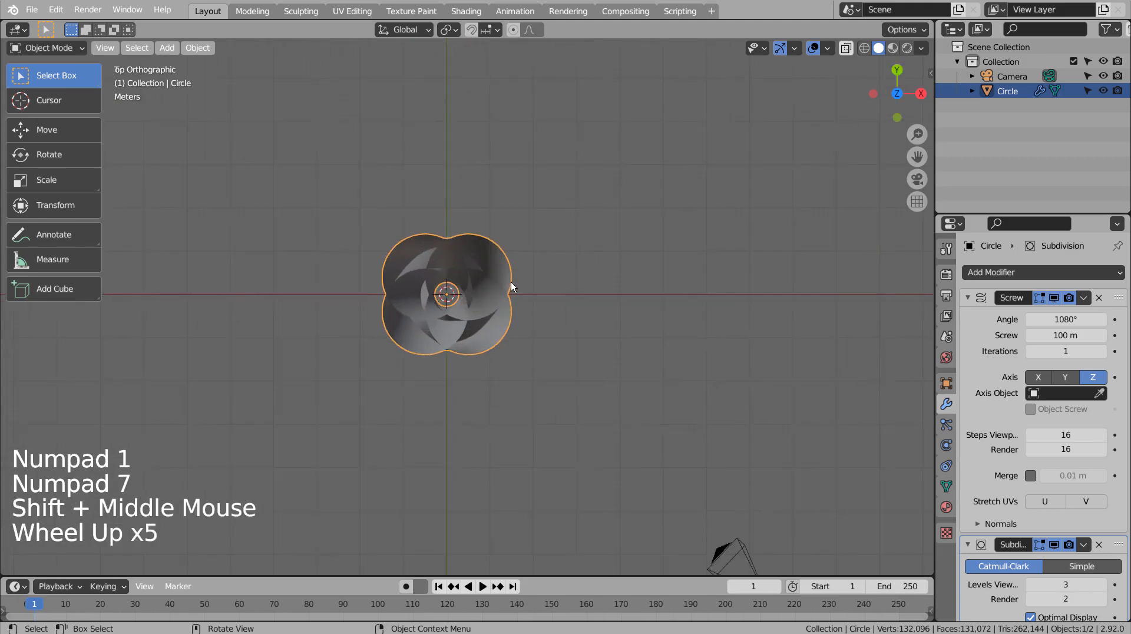
key("Tab")
key("shift+z")
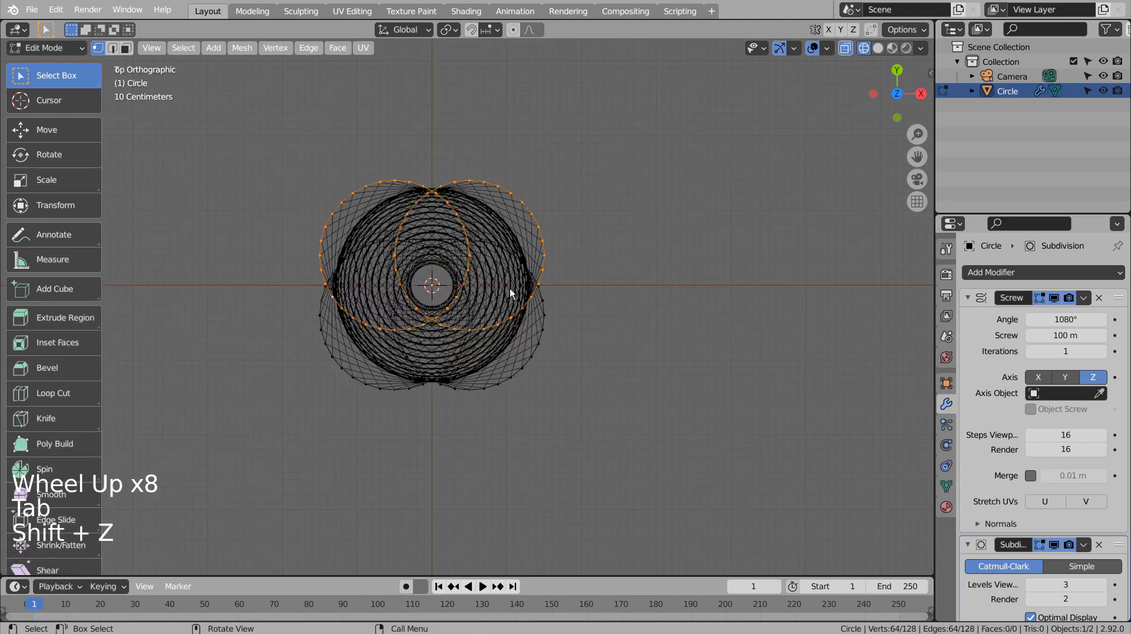
left_click(1059, 299)
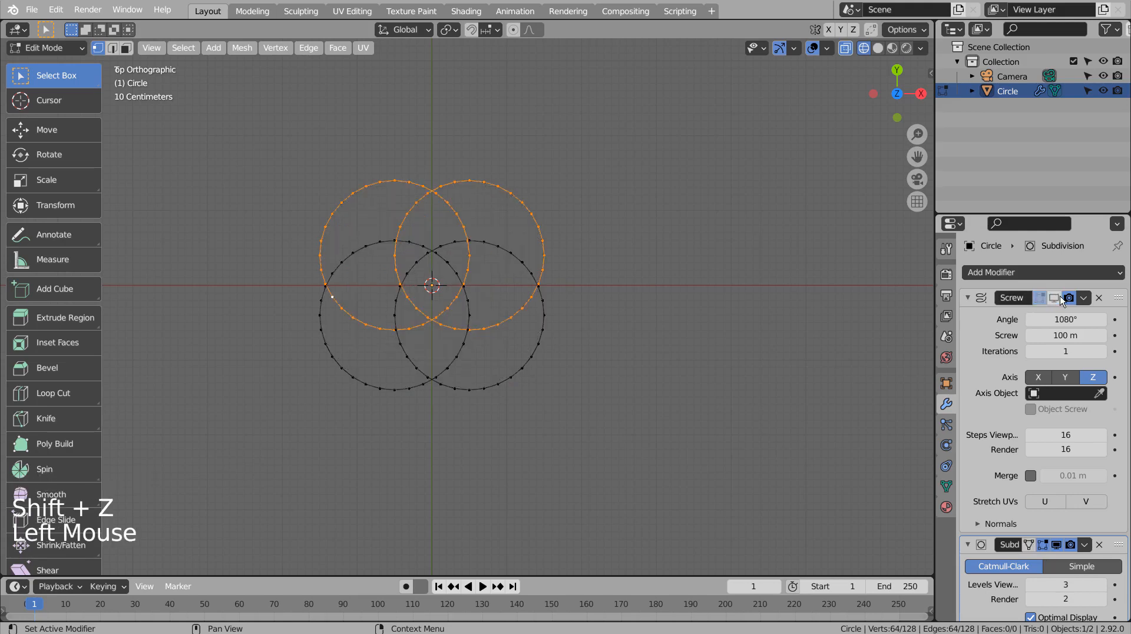
scroll(467, 307, "up", 3)
left_click(702, 331)
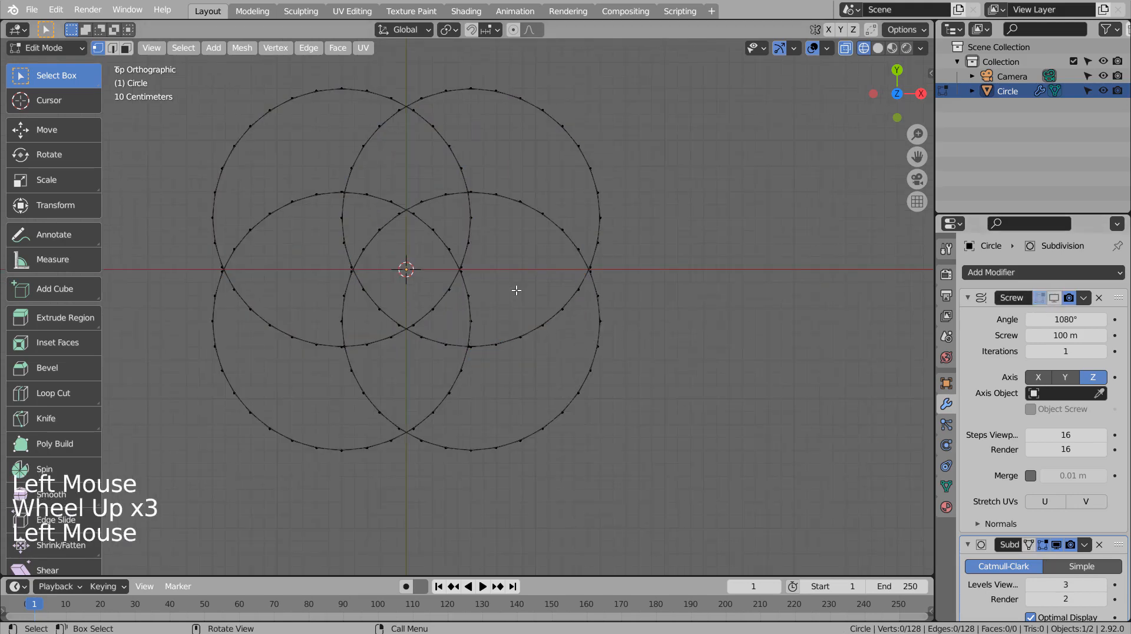
Save the changes to blueprint.blend and open test1.blend from the multi rope folder
left_click(31, 9)
left_click(34, 41)
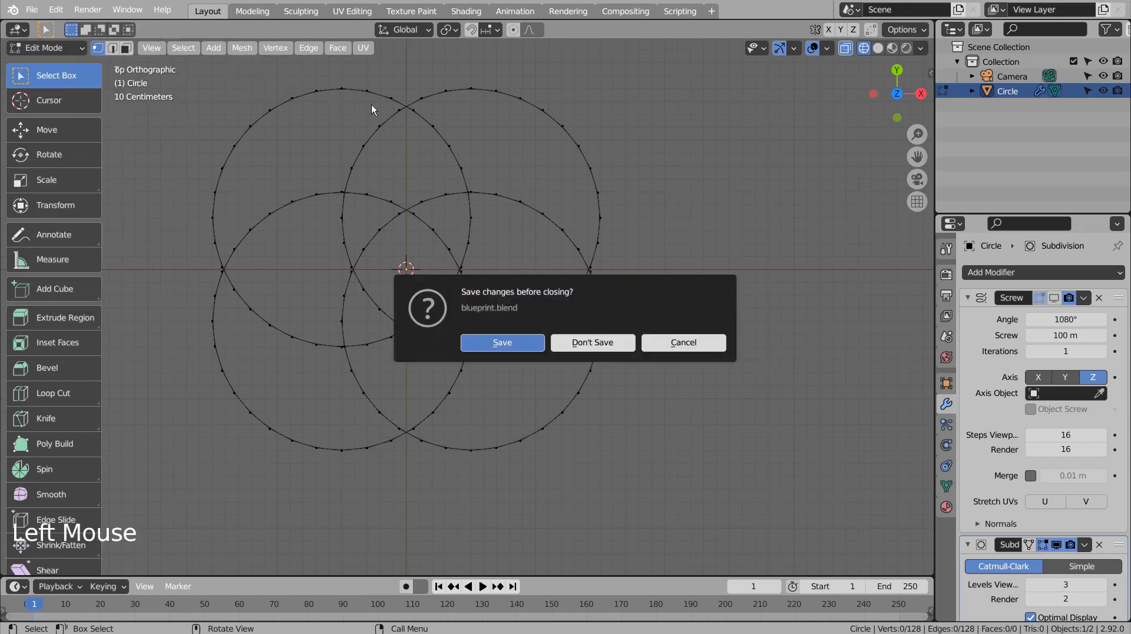
left_click(507, 341)
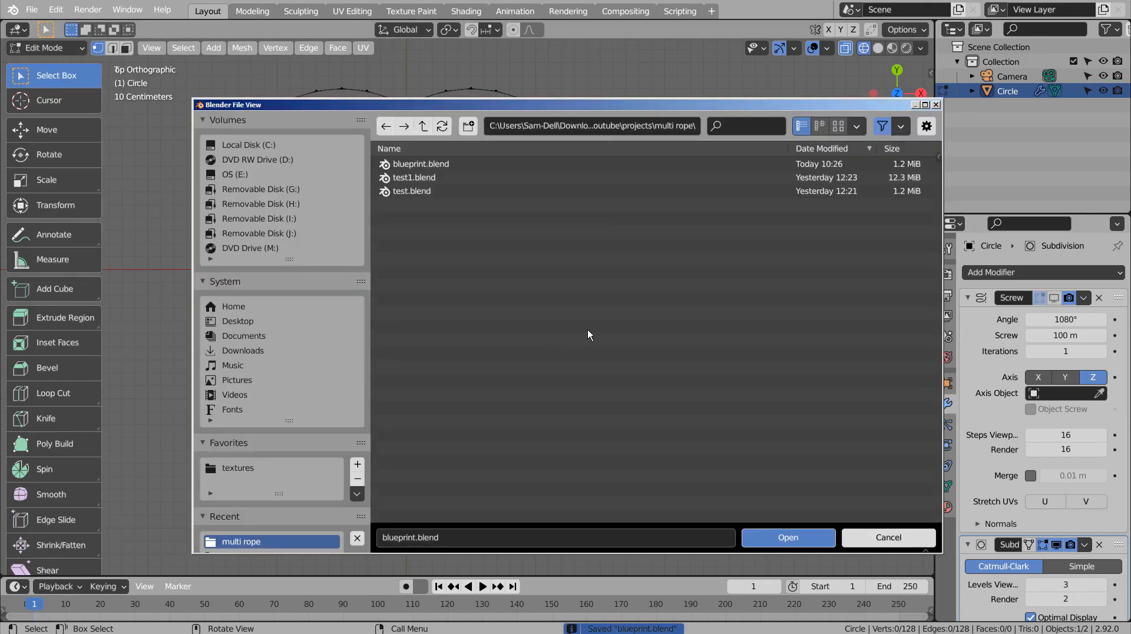
double_click(409, 178)
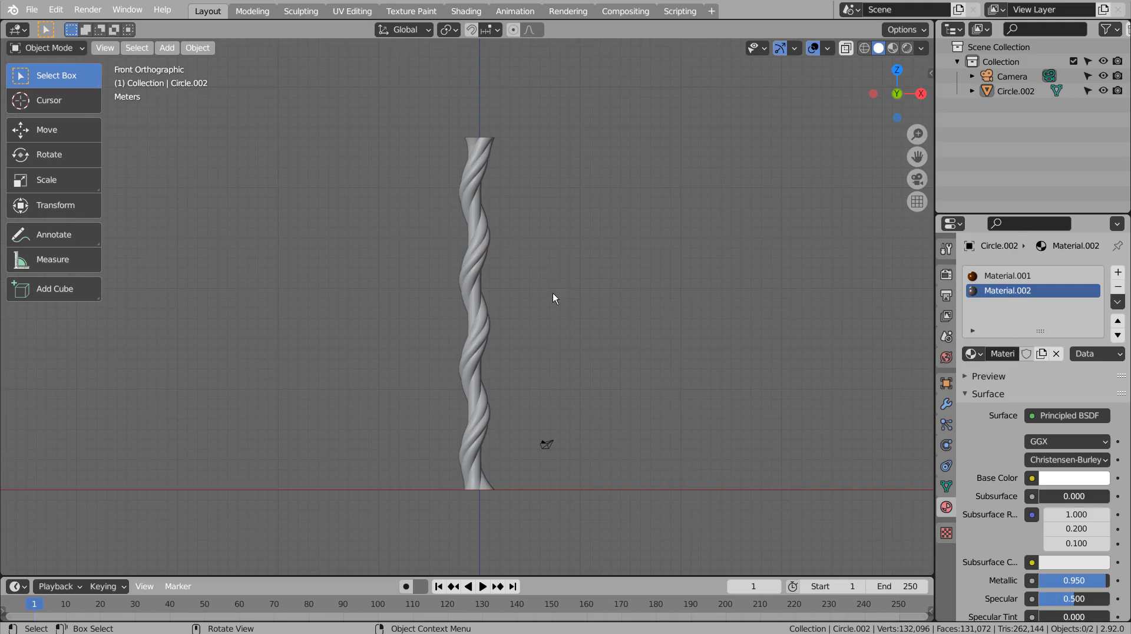
Examine the twisted rope model and its materials up close in Material Preview shading
left_click(475, 292)
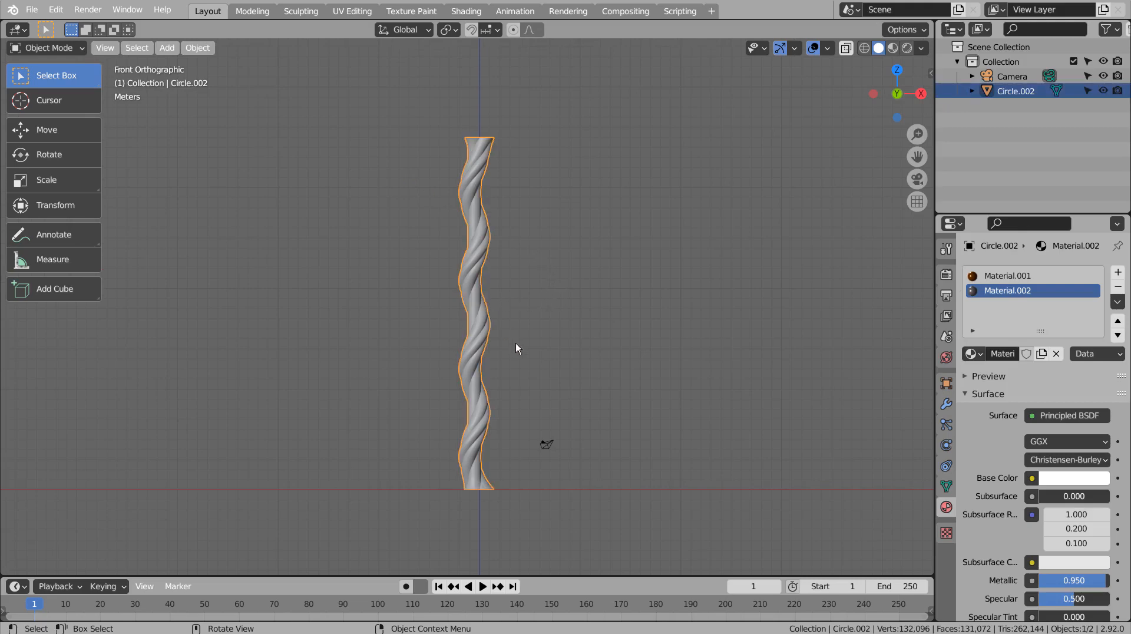
scroll(515, 343, "up", 5)
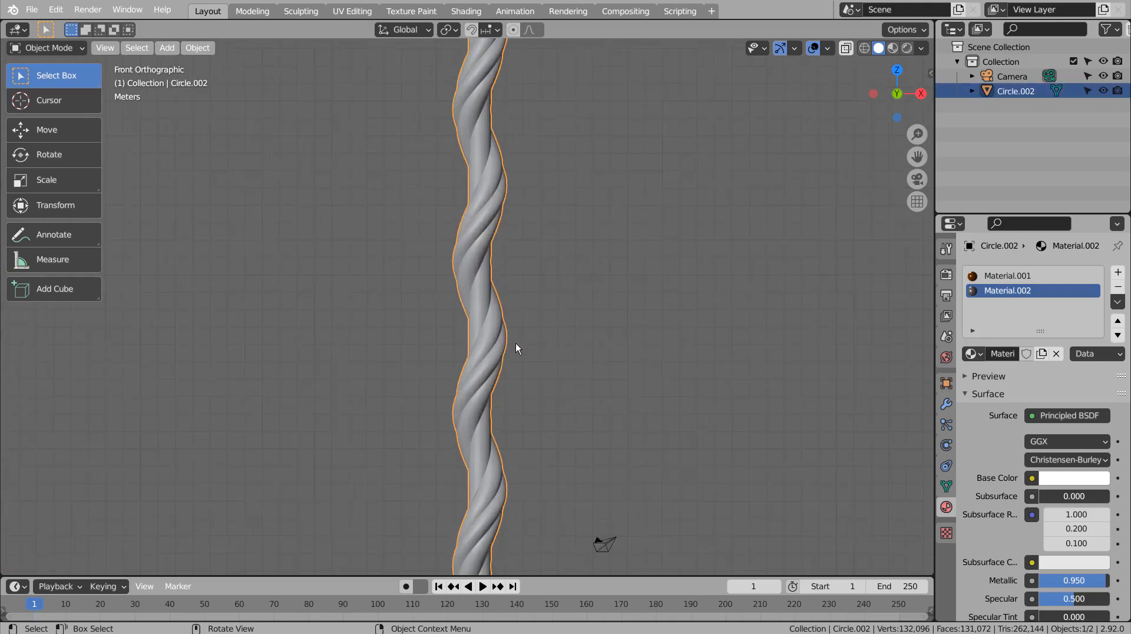
left_click(893, 49)
left_click(760, 224)
middle_click_drag(760, 223, 323, 319)
left_click(385, 339)
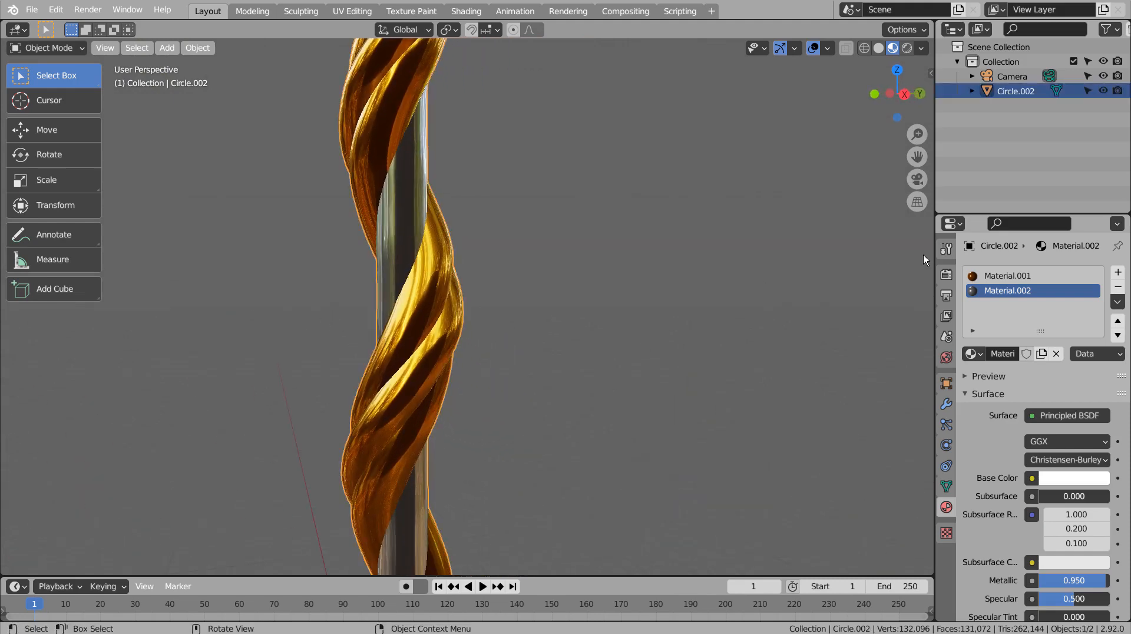
Check which modifiers the finished rope model carries
left_click(947, 404)
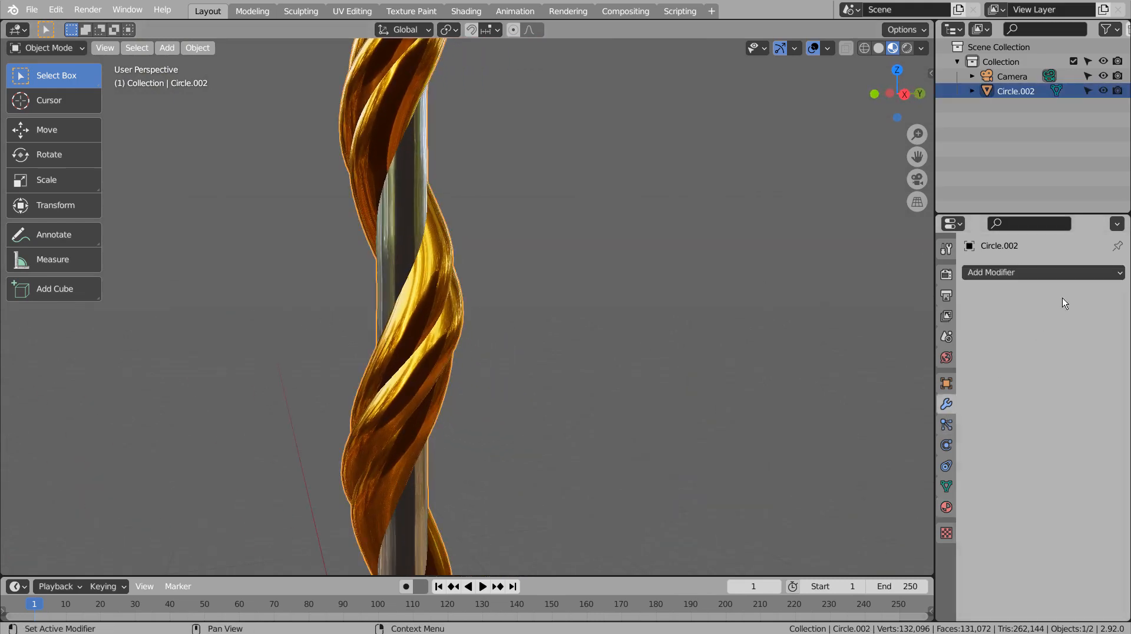
left_click(364, 329)
left_click(398, 334)
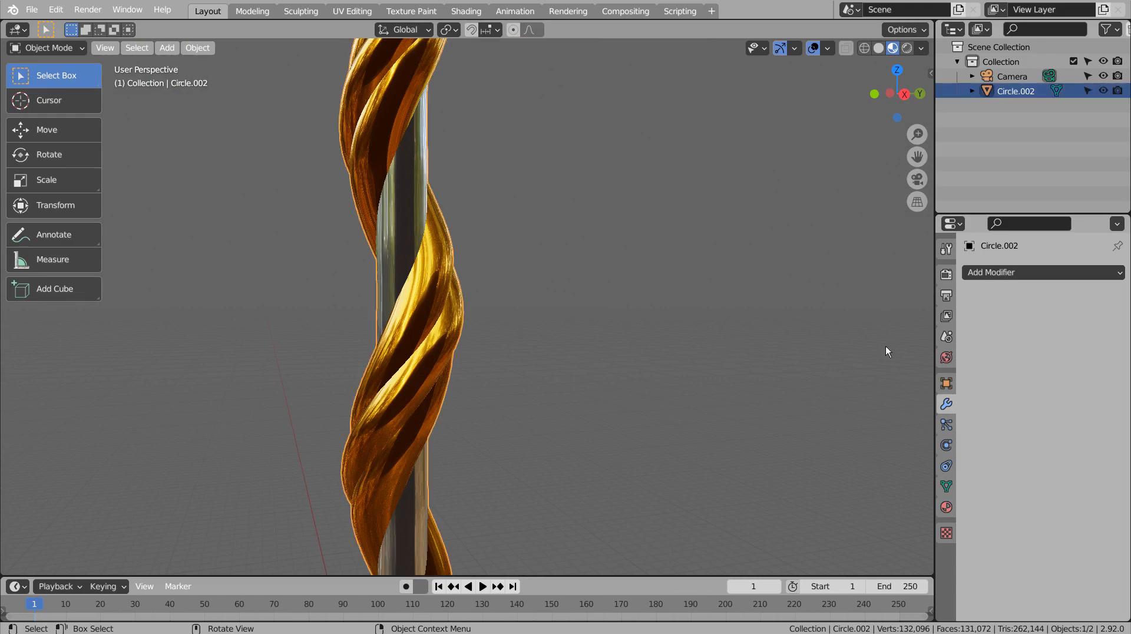
Examine the finished rope model from the top and in perspective with wireframe shading
scroll(617, 356, "down", 3)
middle_click_drag(639, 401, 564, 274)
middle_click_drag(557, 341, 571, 316)
key("KP_1")
key("KP_7")
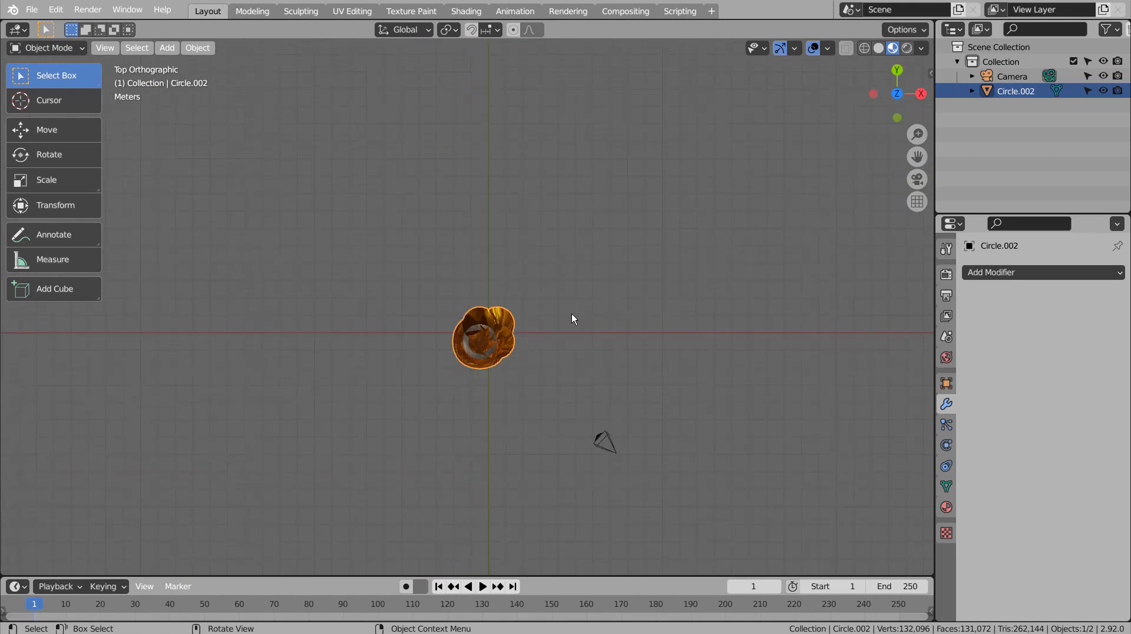
key("shift+z")
scroll(569, 330, "up", 5)
middle_click_drag(599, 439, 514, 248, "shift")
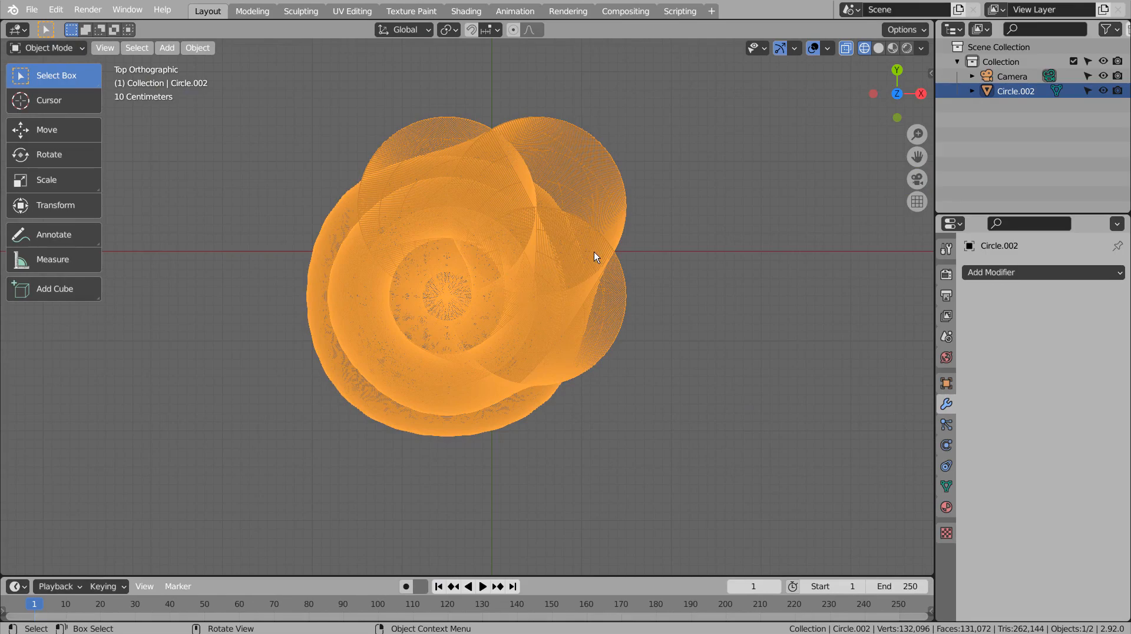
middle_click_drag(573, 266, 568, 347)
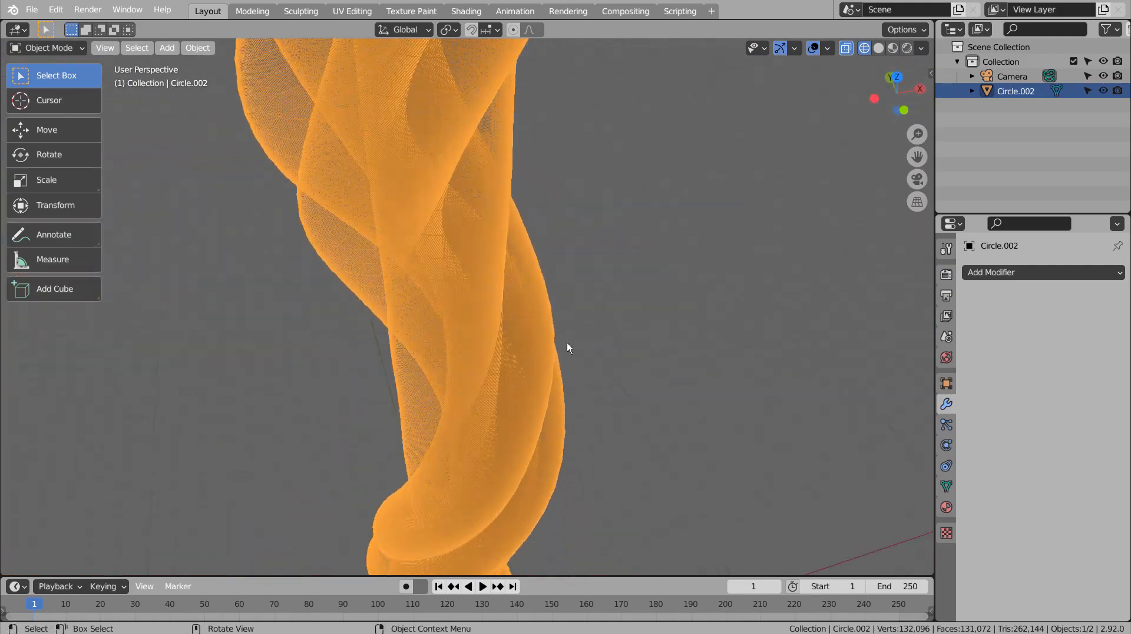
Open the recent file test.blend, discarding the changes to test1.blend
left_click(31, 9)
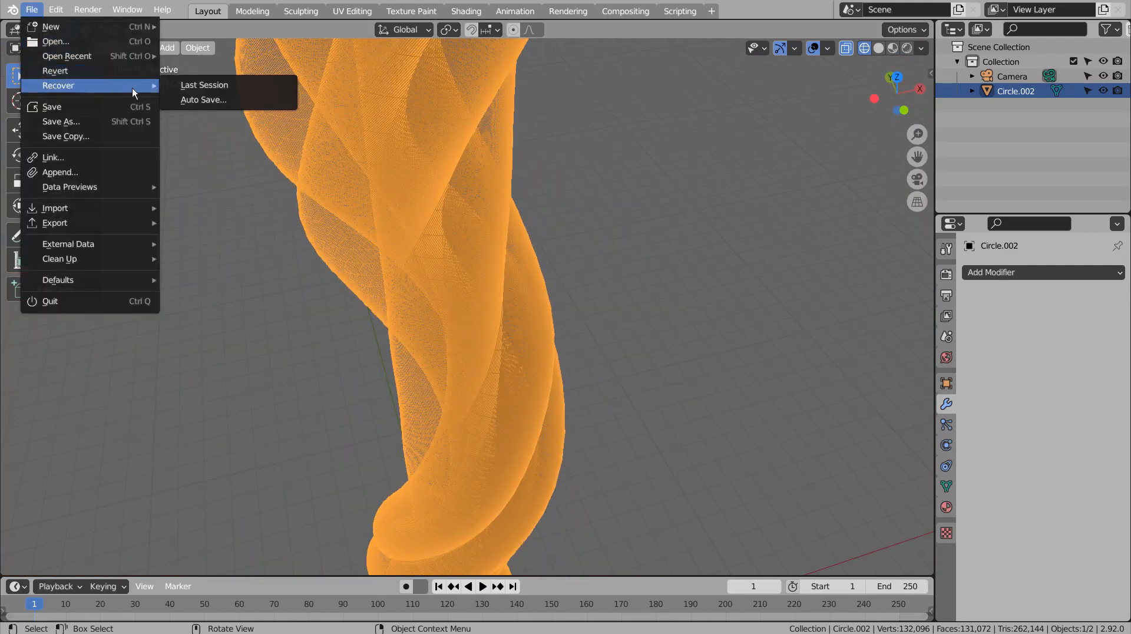
mouse_move(90, 55)
left_click(216, 79)
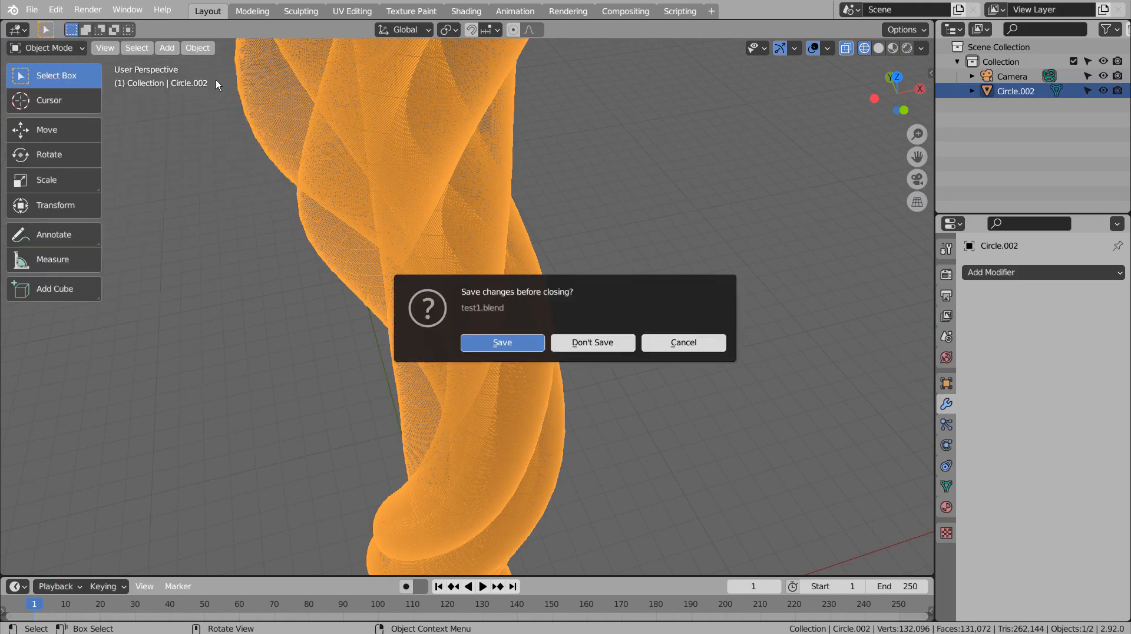
left_click(616, 342)
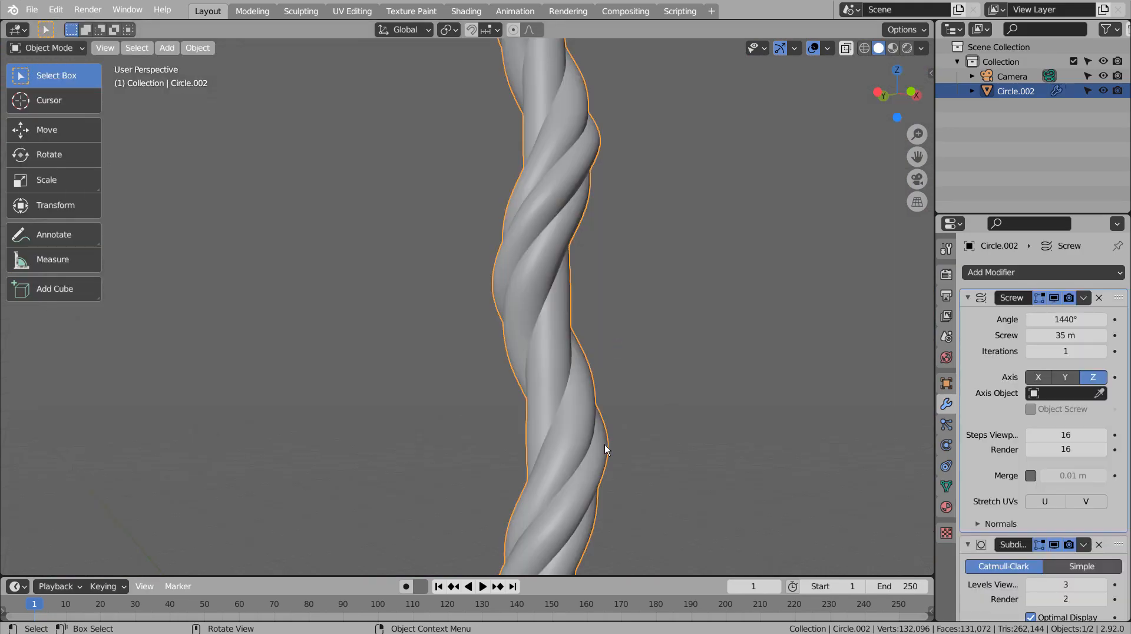
Hide the example rope's Screw modifier in the viewport and examine its four base circles and their origin from the top
middle_click_drag(676, 448, 682, 385)
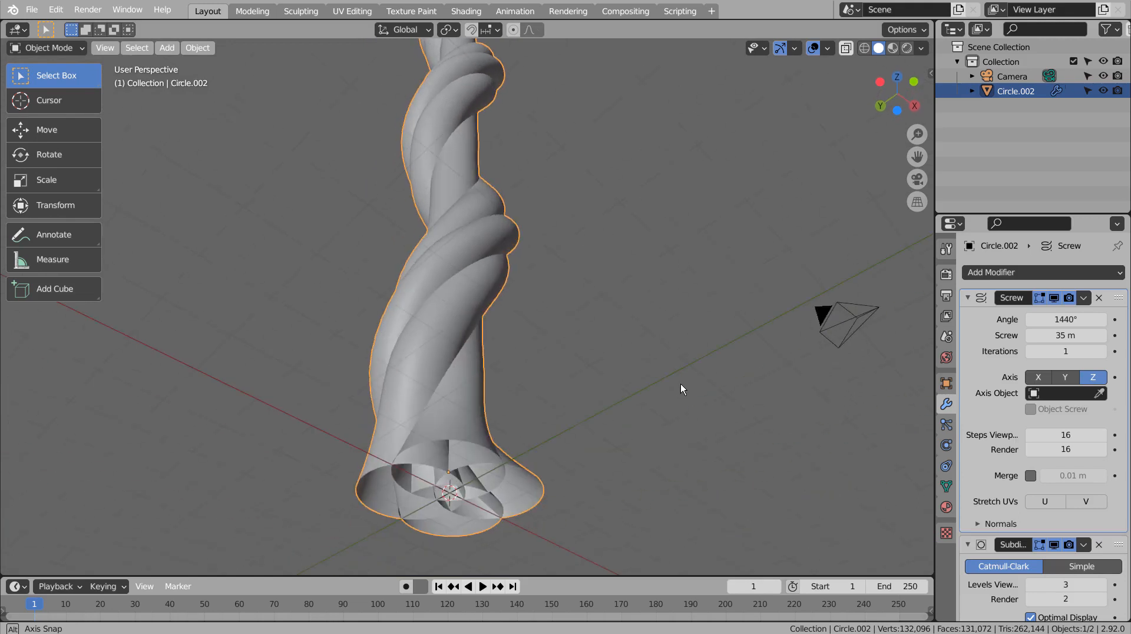
left_click(1076, 326)
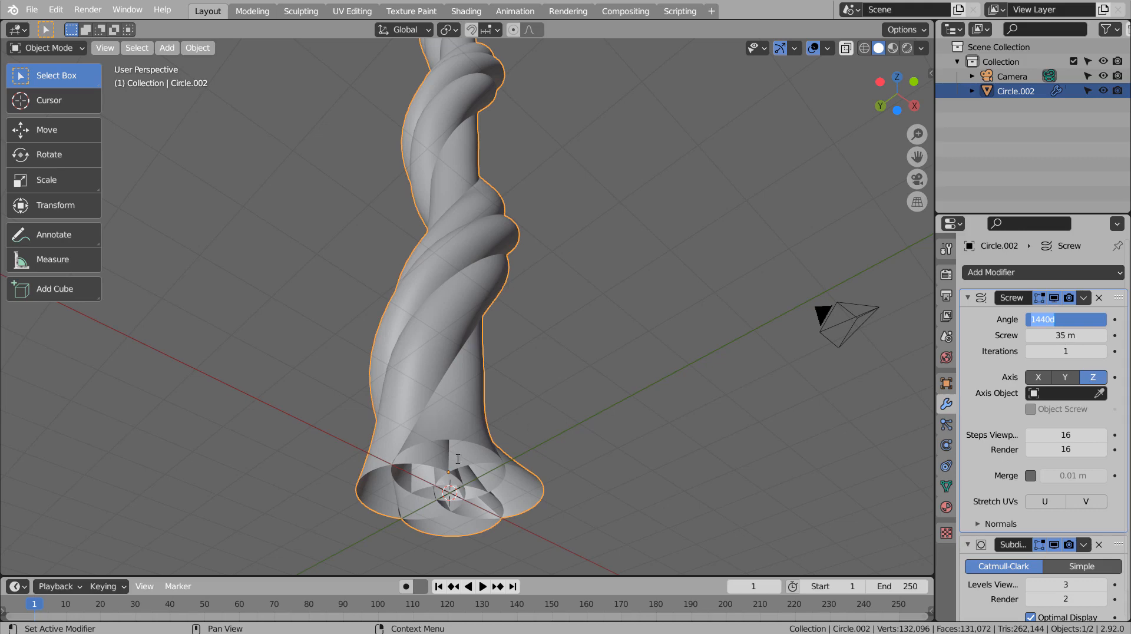
left_click(1062, 296)
left_click(1054, 299)
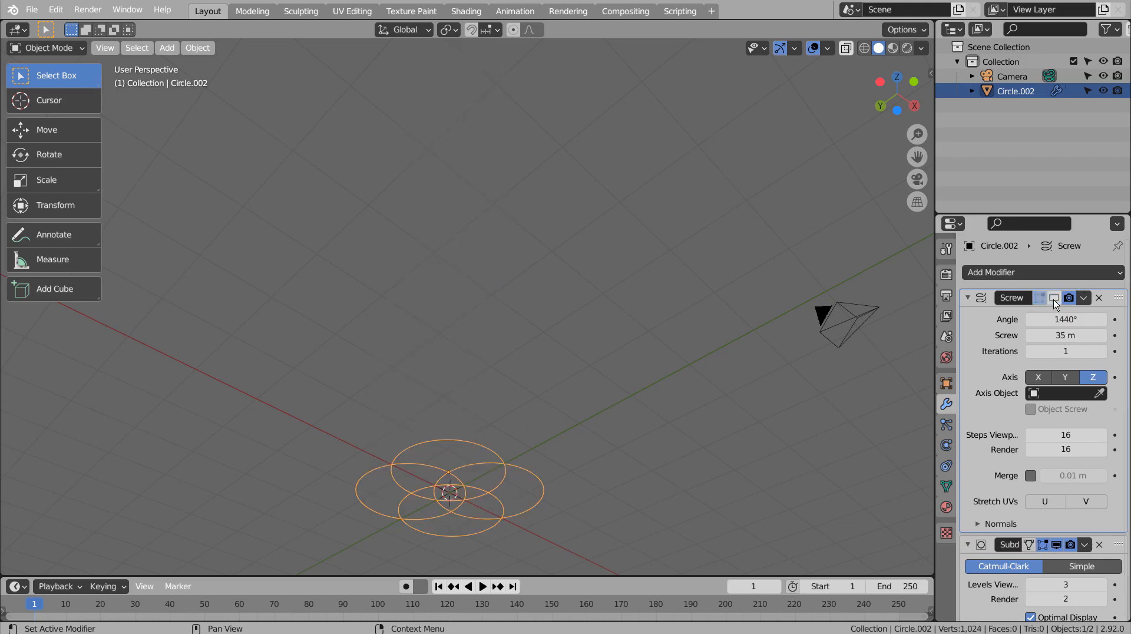
left_click(720, 374)
key("KP_1")
key("KP_7")
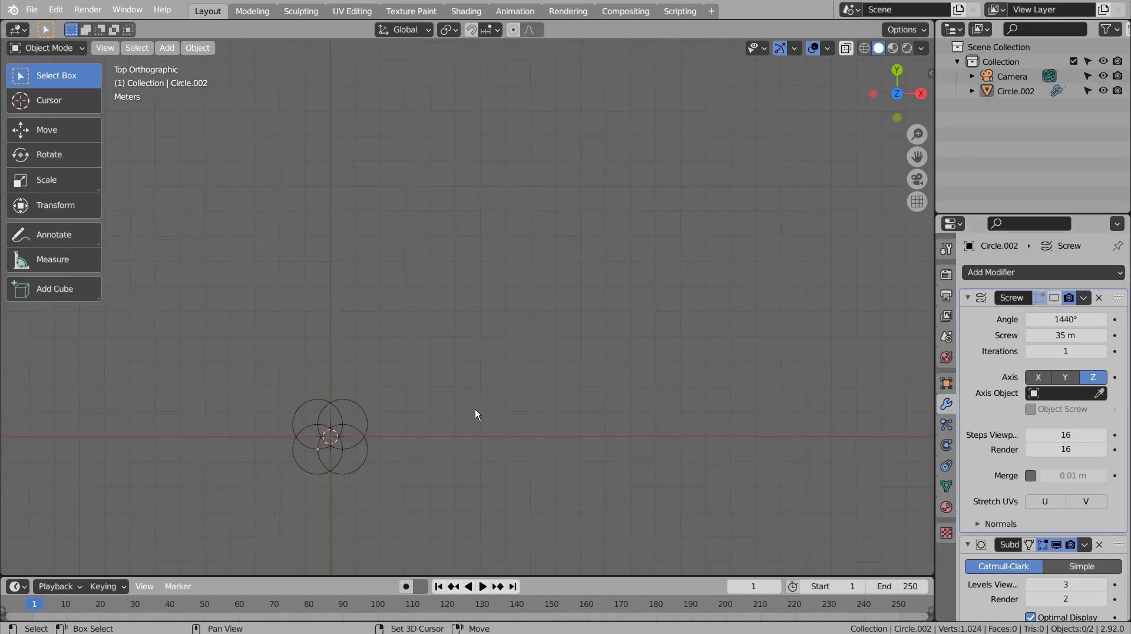
middle_click_drag(530, 282, 546, 251, "shift")
middle_click_drag(406, 406, 503, 302, "shift")
key("KP_5")
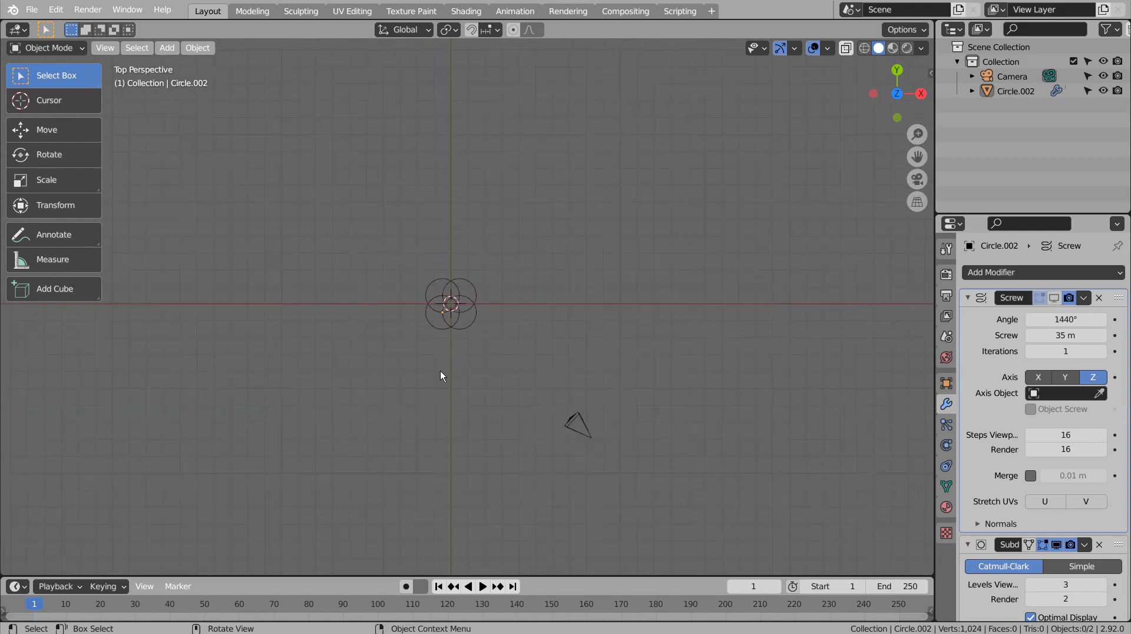
scroll(440, 370, "up", 10)
scroll(440, 370, "up", 3)
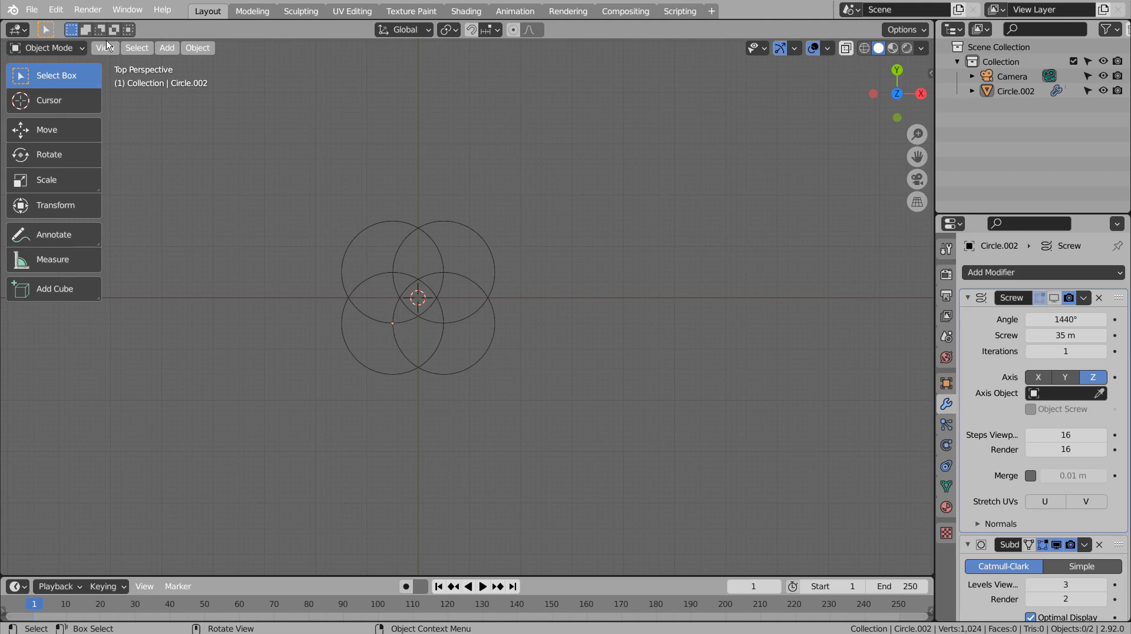
Show the example's Screw modifier in the viewport again and inspect the twisted rope from the side in solid shading
left_click(1054, 298)
middle_click_drag(741, 424, 664, 349)
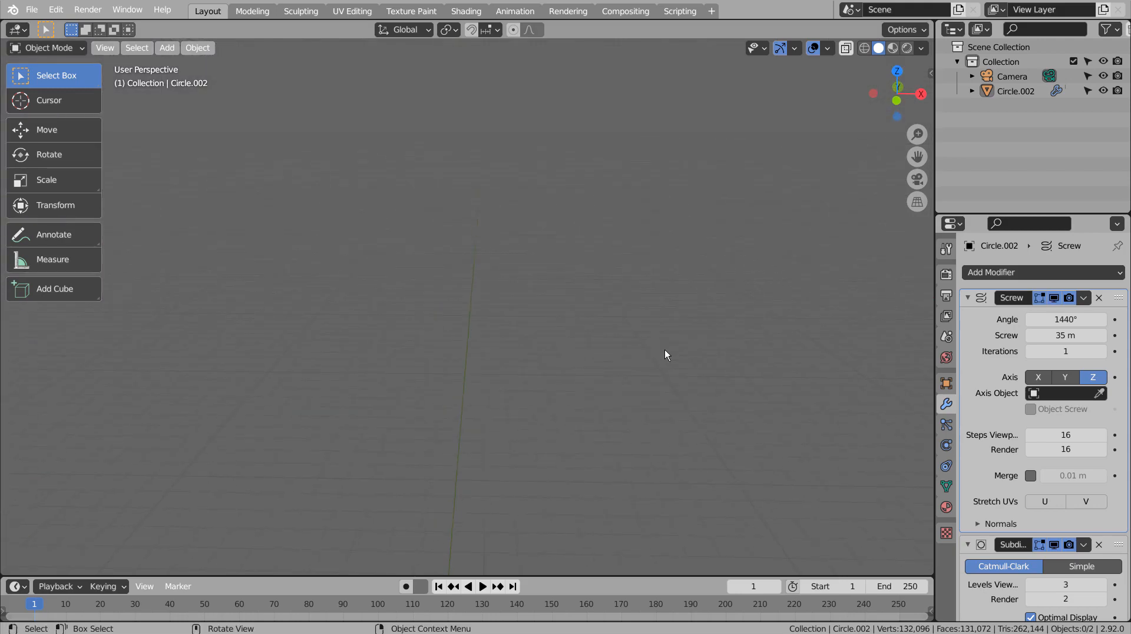
scroll(664, 354, "down", 6)
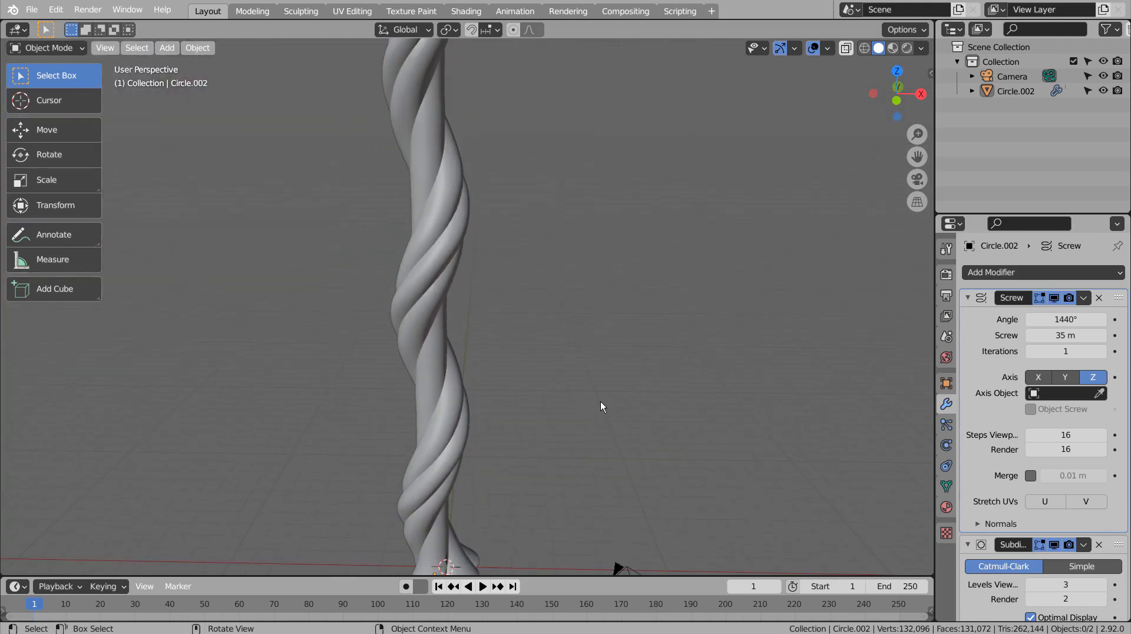
middle_click_drag(601, 407, 649, 295)
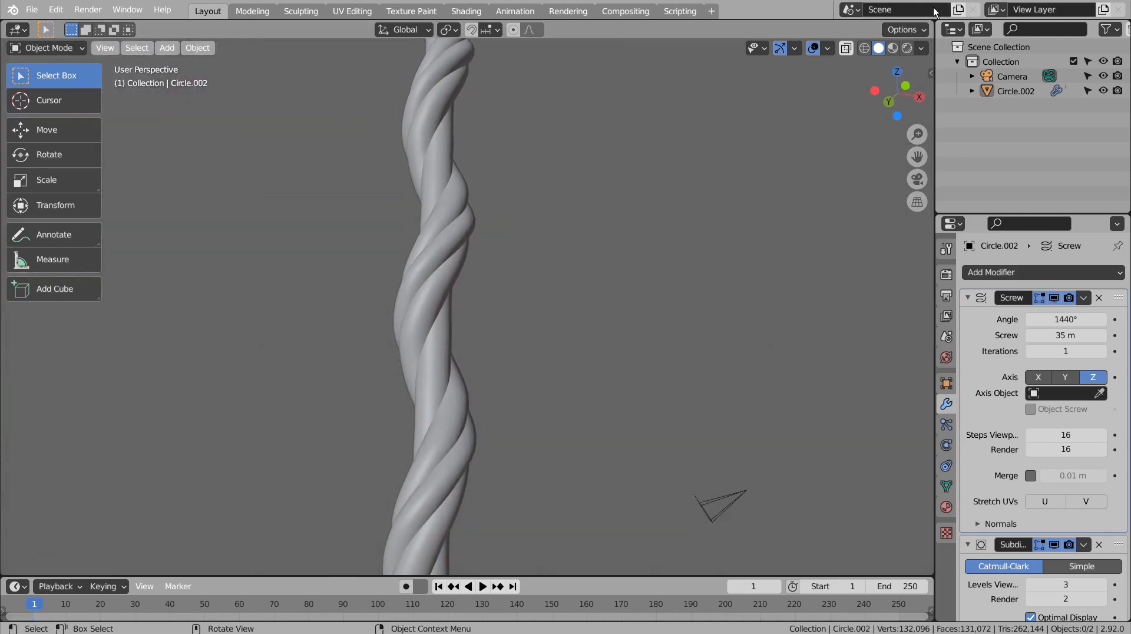
left_click(893, 47)
left_click(879, 49)
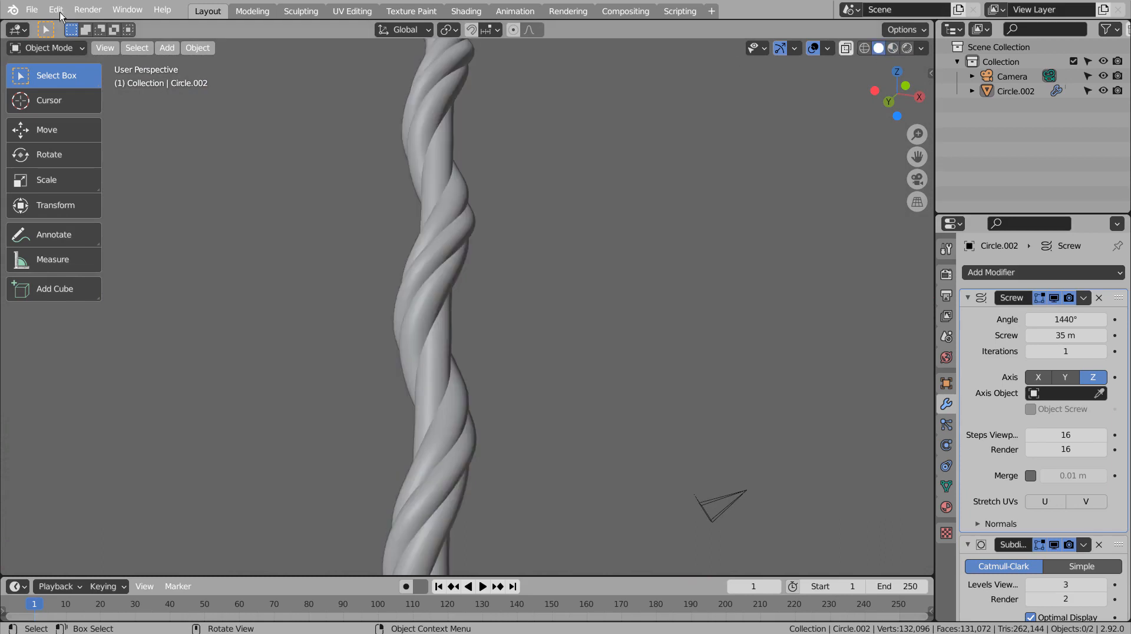
Reopen the recent file blueprint.blend, discarding the changes to the example file
left_click(31, 10)
mouse_move(46, 58)
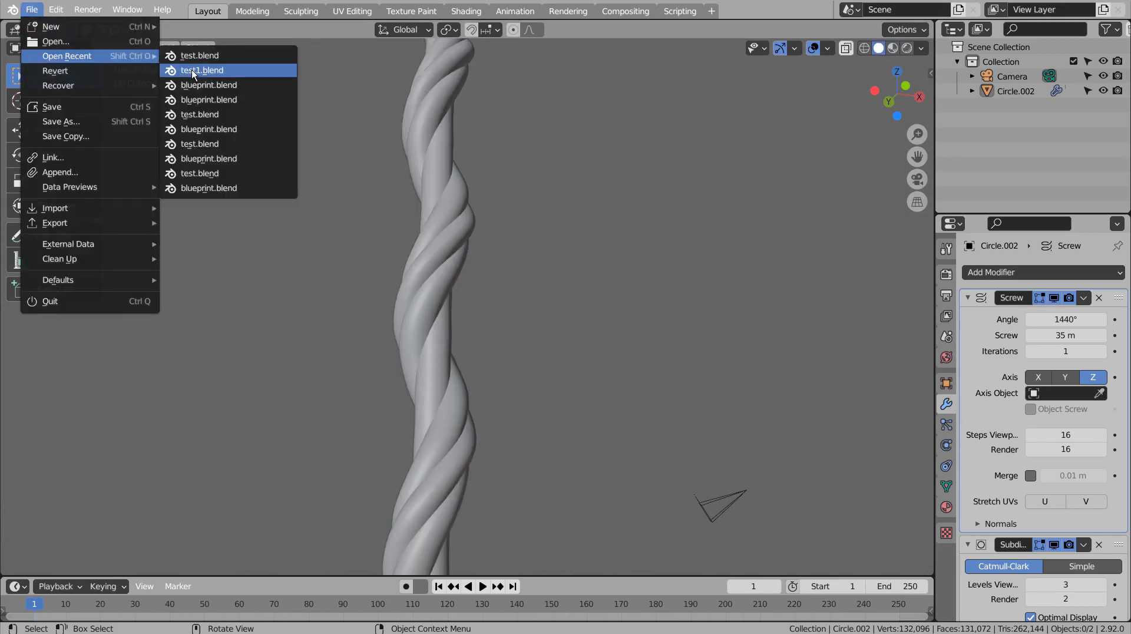
left_click(229, 100)
left_click(594, 345)
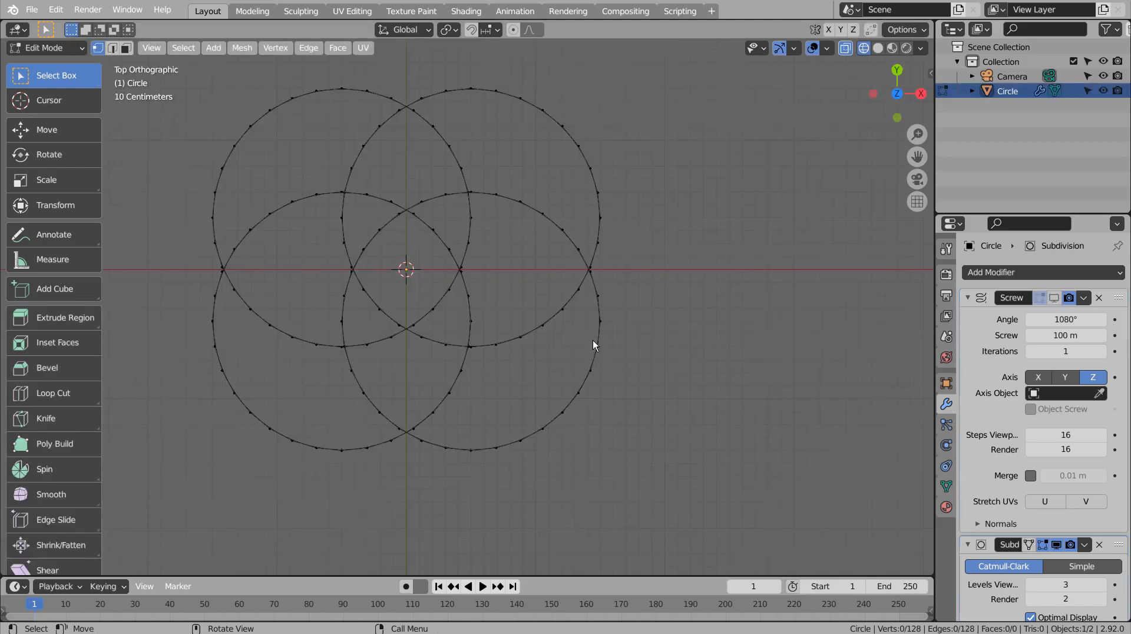
key("Tab")
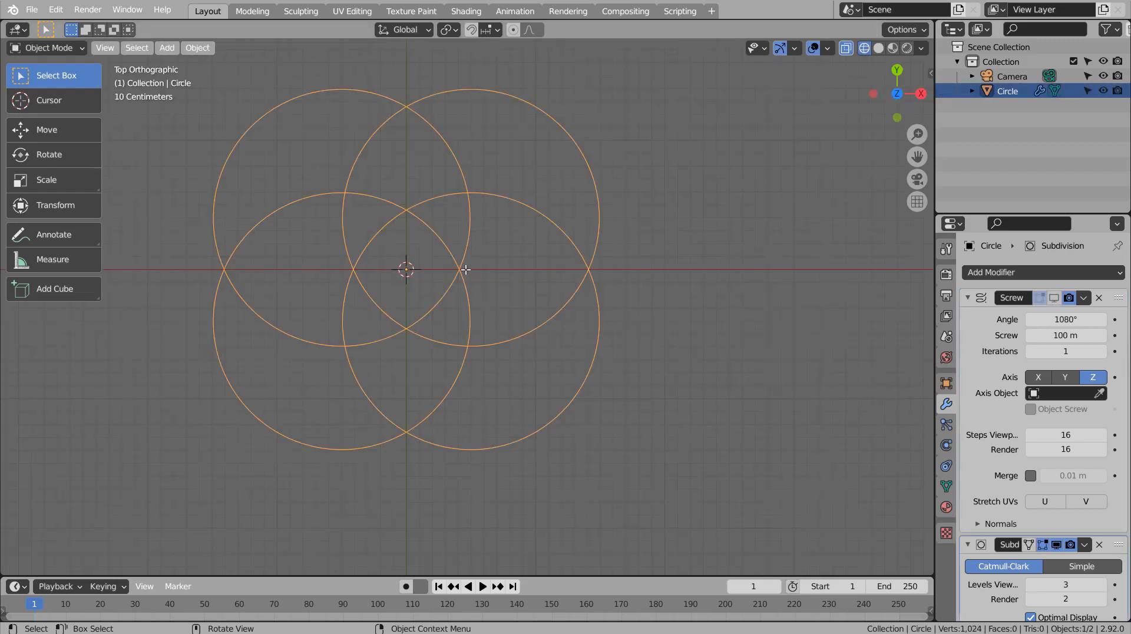
left_click(829, 48)
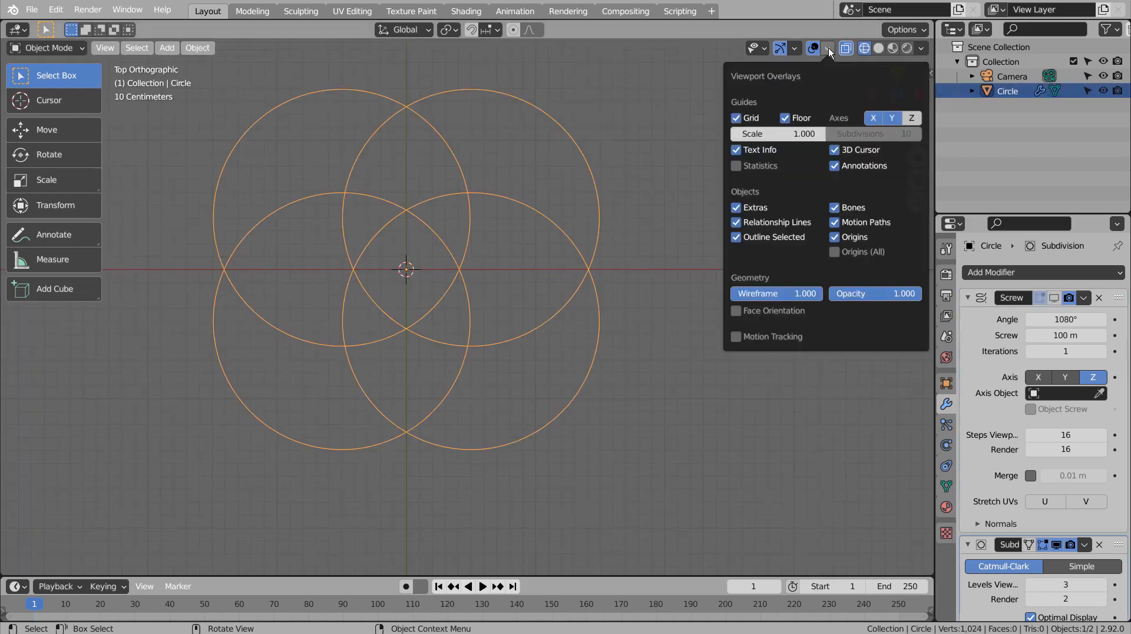
left_click(623, 319)
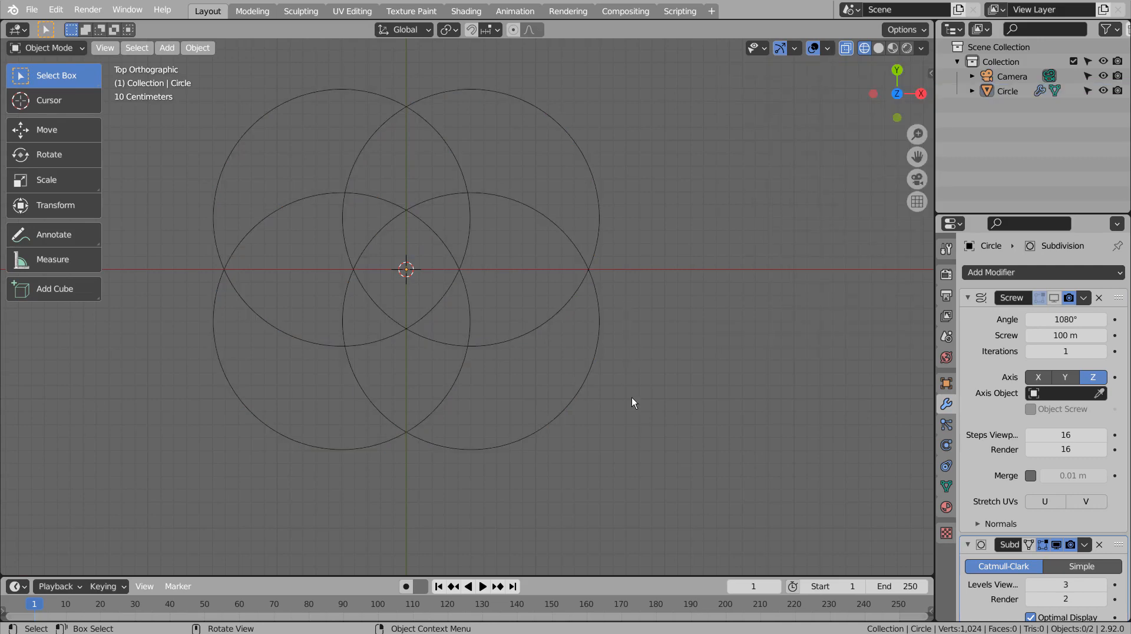
scroll(677, 399, "down", 8)
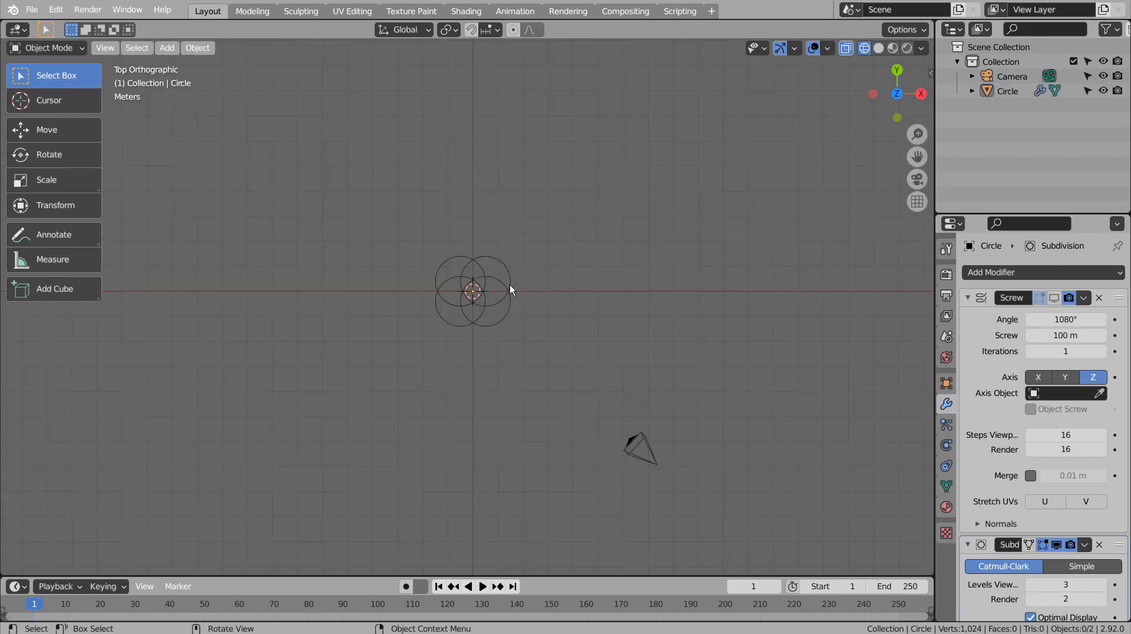
left_click(511, 289)
In Edit Mode, snap the 3D cursor to the lower-right circle's vertex where it crosses the bottom of the upper-left circle
scroll(482, 336, "up", 8)
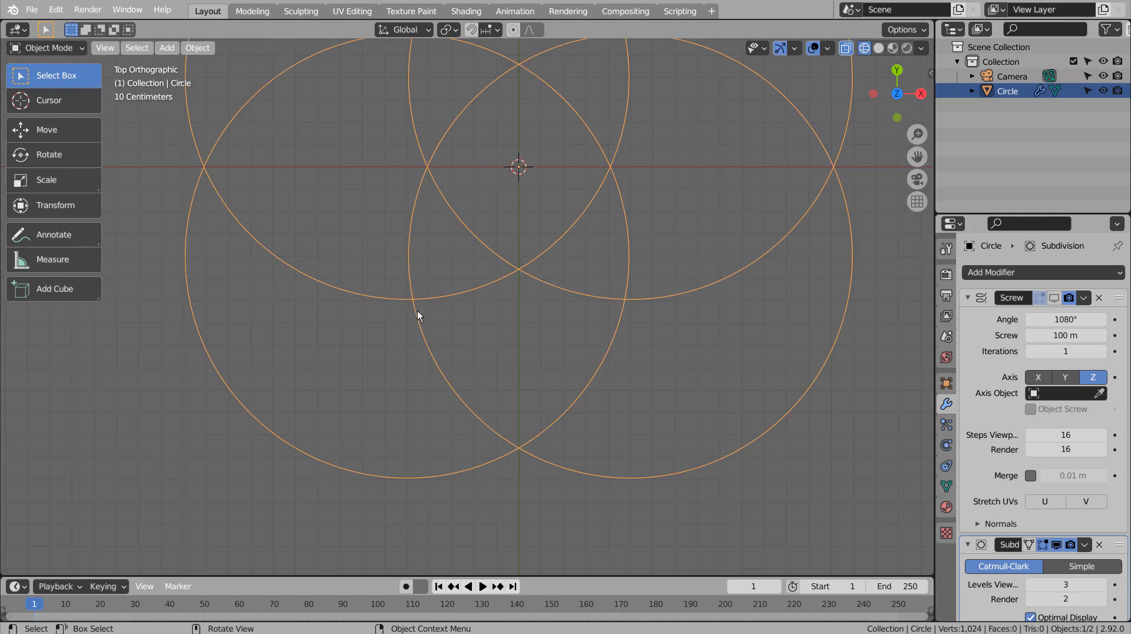
key("Tab")
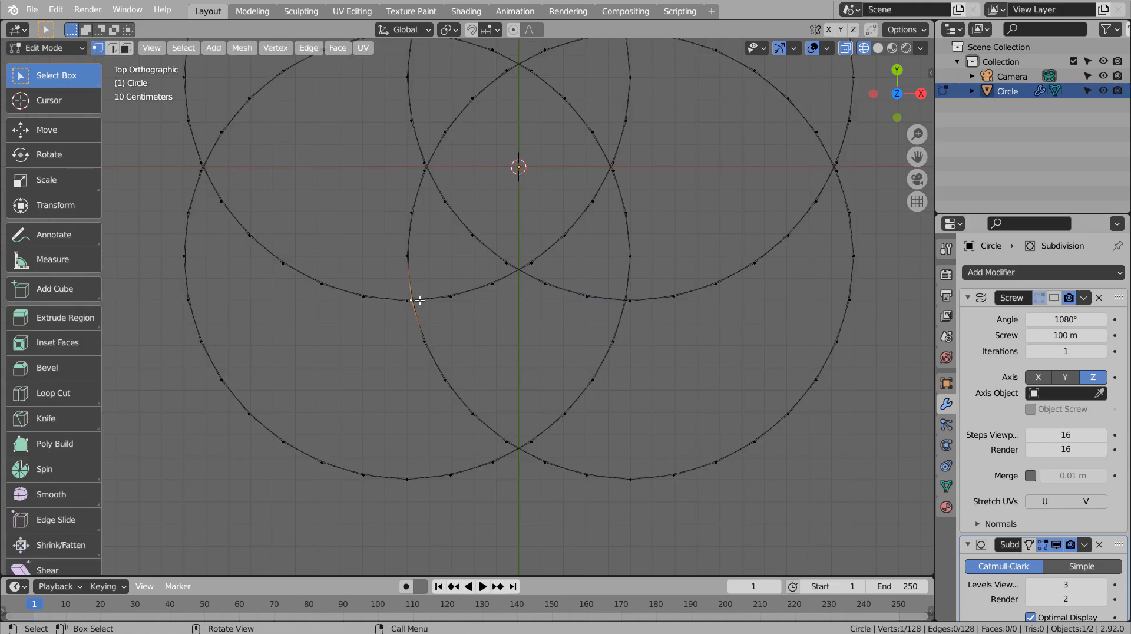
key("shift+s")
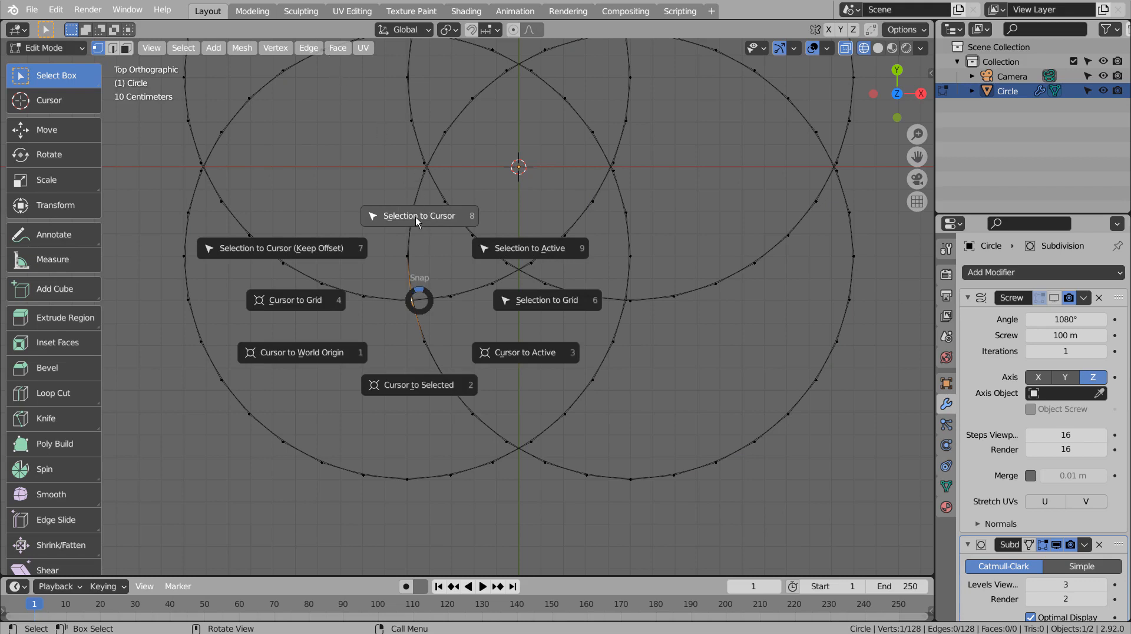
left_click(415, 385)
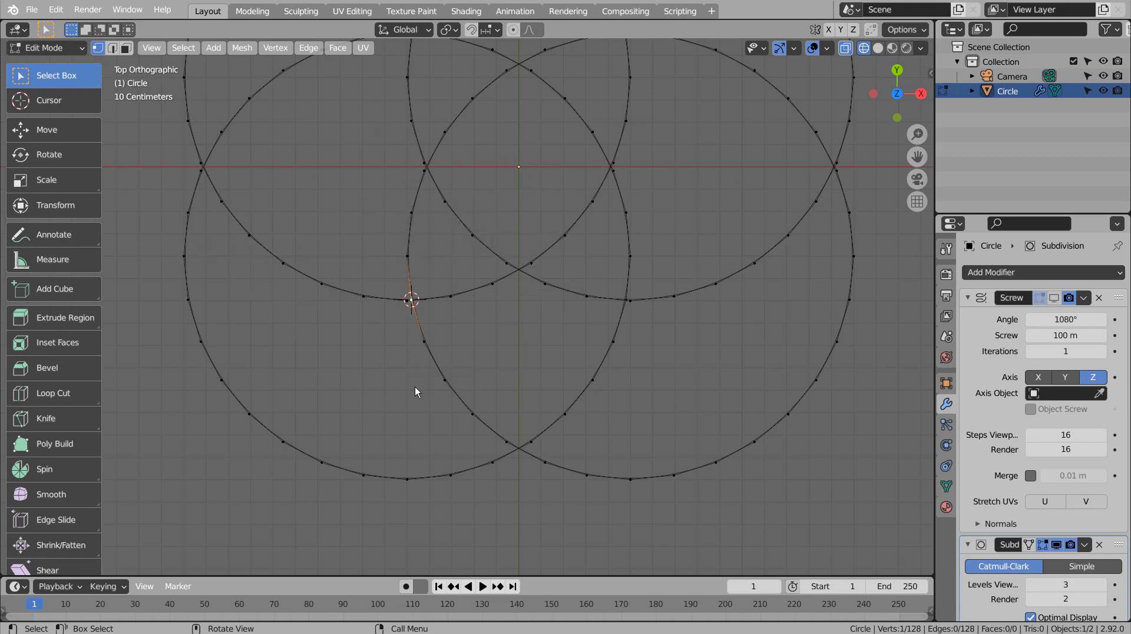
Set the origin of the circles object to the 3D cursor in Object Mode
key("Tab")
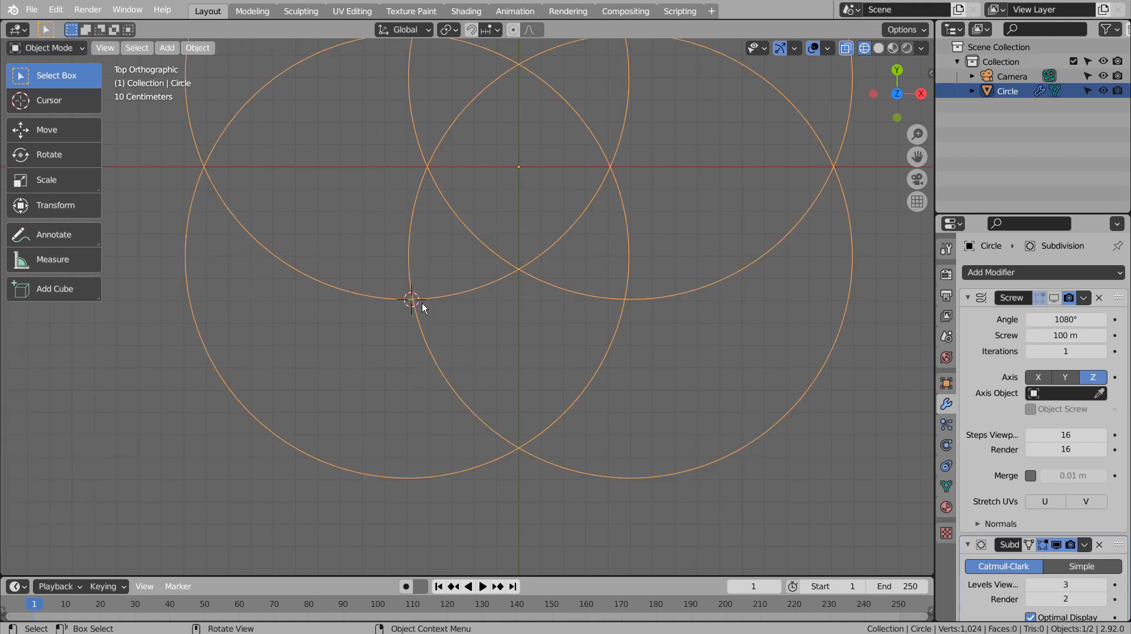
left_click(197, 48)
mouse_move(247, 80)
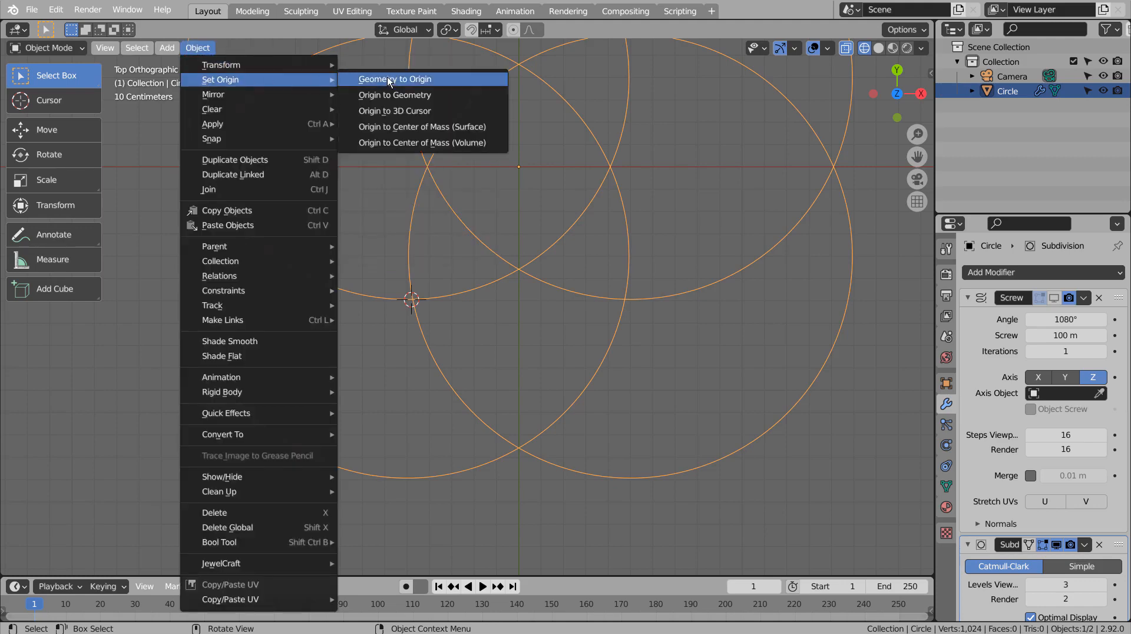
left_click(399, 113)
key("Tab")
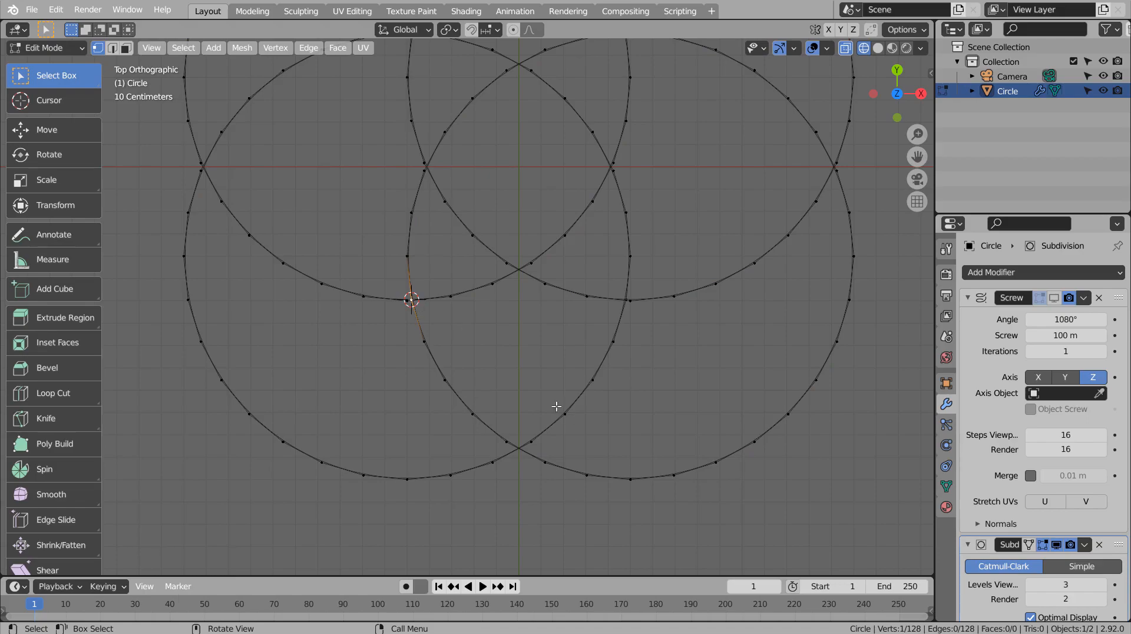
key("Tab")
Show the Screw modifier in the viewport again and set its angle to 1440°
left_click(1056, 299)
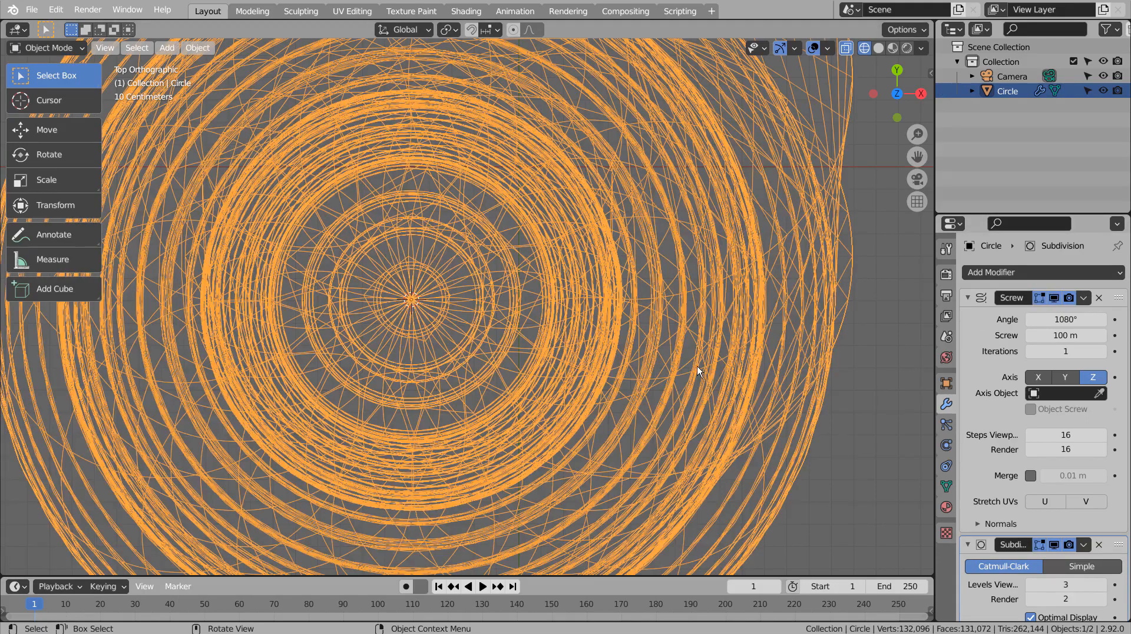
middle_click_drag(697, 377, 681, 242)
scroll(684, 270, "down", 7)
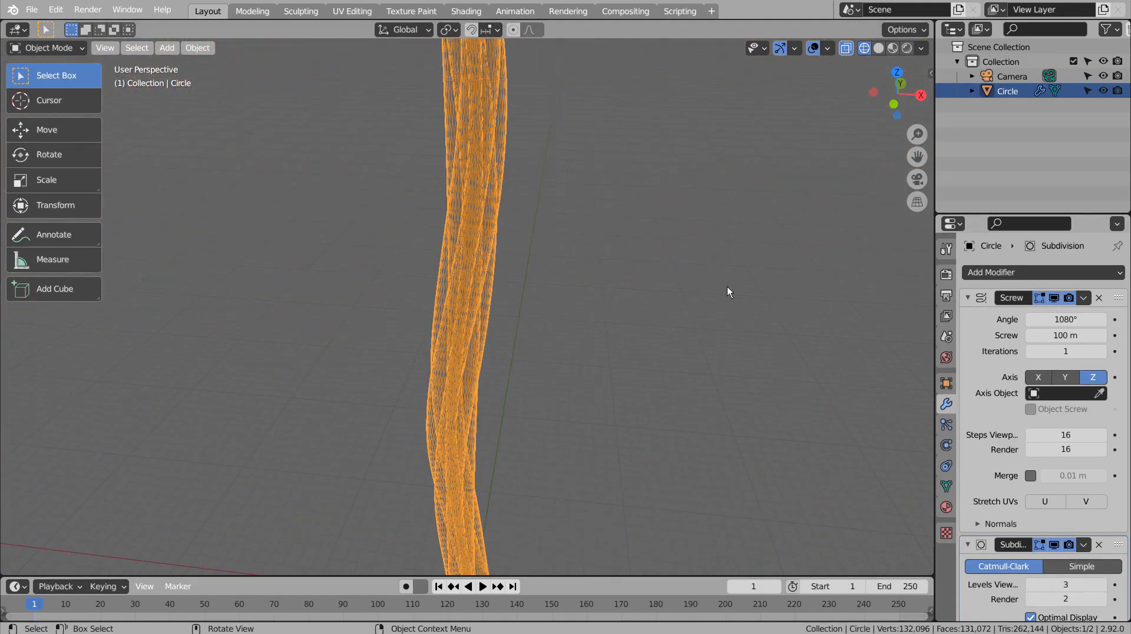
double_click(1066, 319)
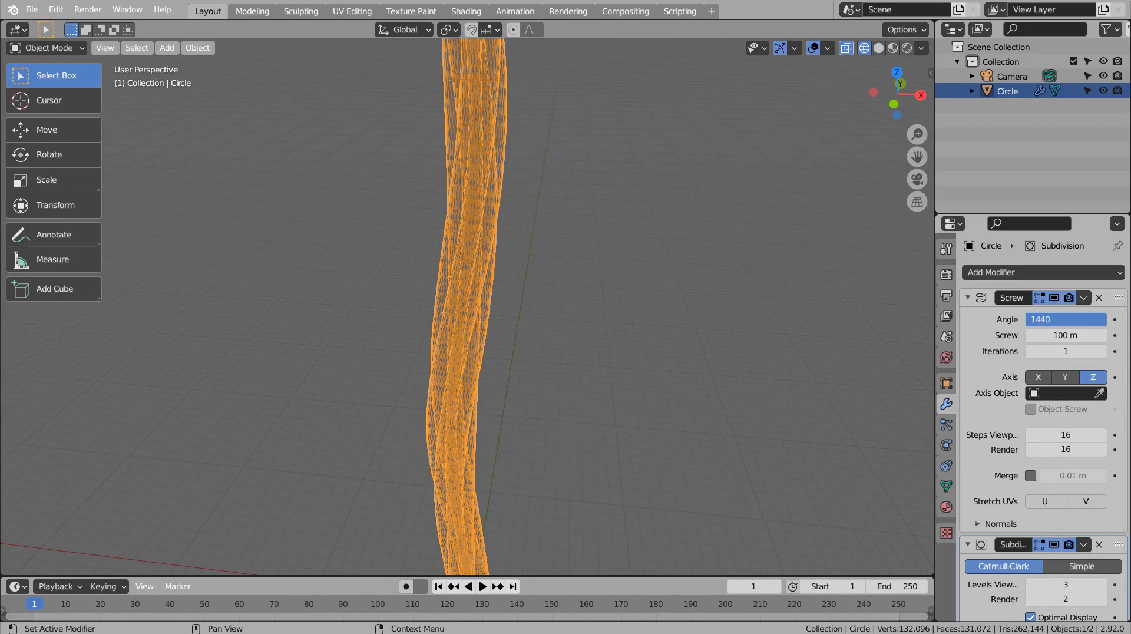
key("Return")
Enter Edit Mode with solid shading and set the Screw modifier's screw height to 35 m
key("Tab")
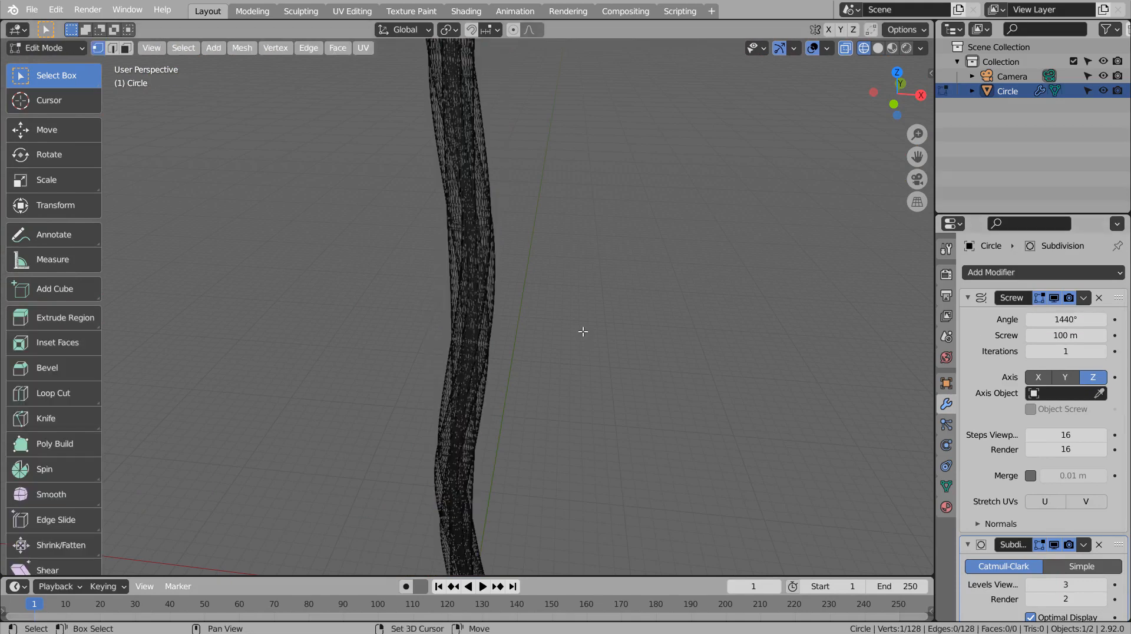
key("shift+z")
mouse_move(551, 399)
middle_mouse_down()
mouse_move(628, 346)
mouse_move(715, 314)
mouse_move(715, 340)
middle_mouse_up()
double_click(1066, 335)
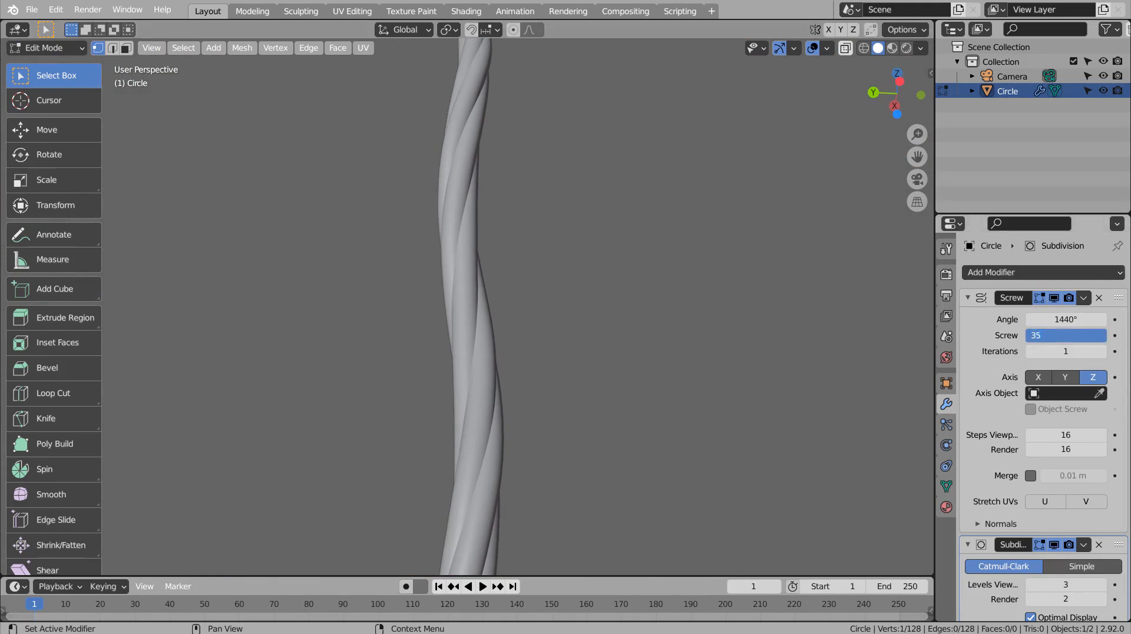
type("35")
key("Return")
middle_click_drag(720, 334, 369, 383)
scroll(369, 384, "down", 4)
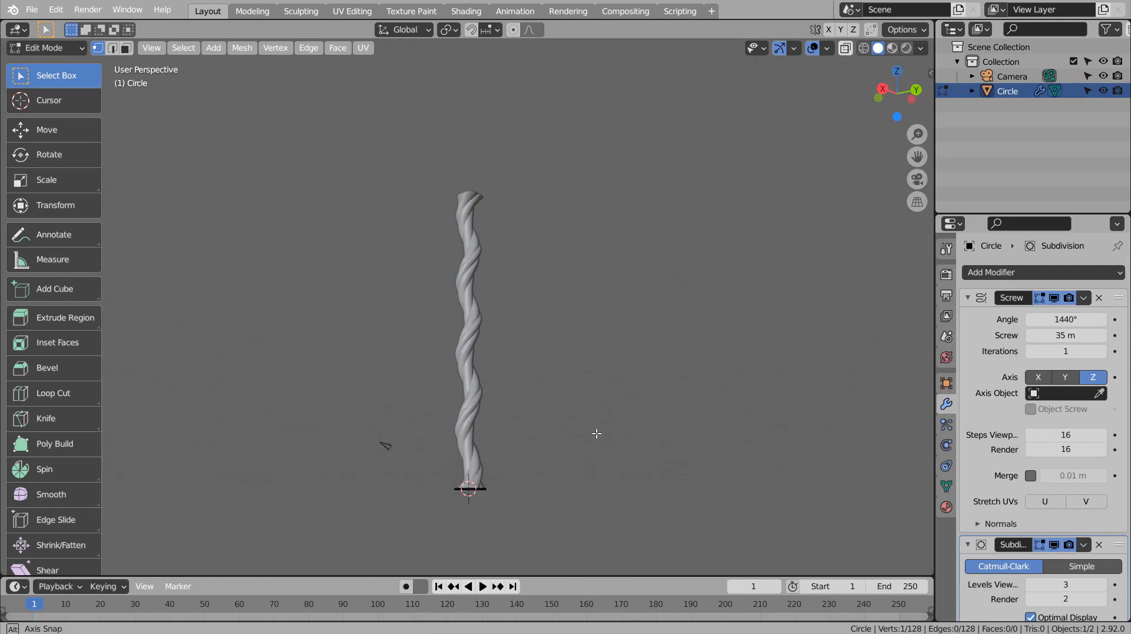
Return to Object Mode, select the twisted rope, and give it a new material with a golden-yellow base color
middle_click_drag(597, 433, 697, 371)
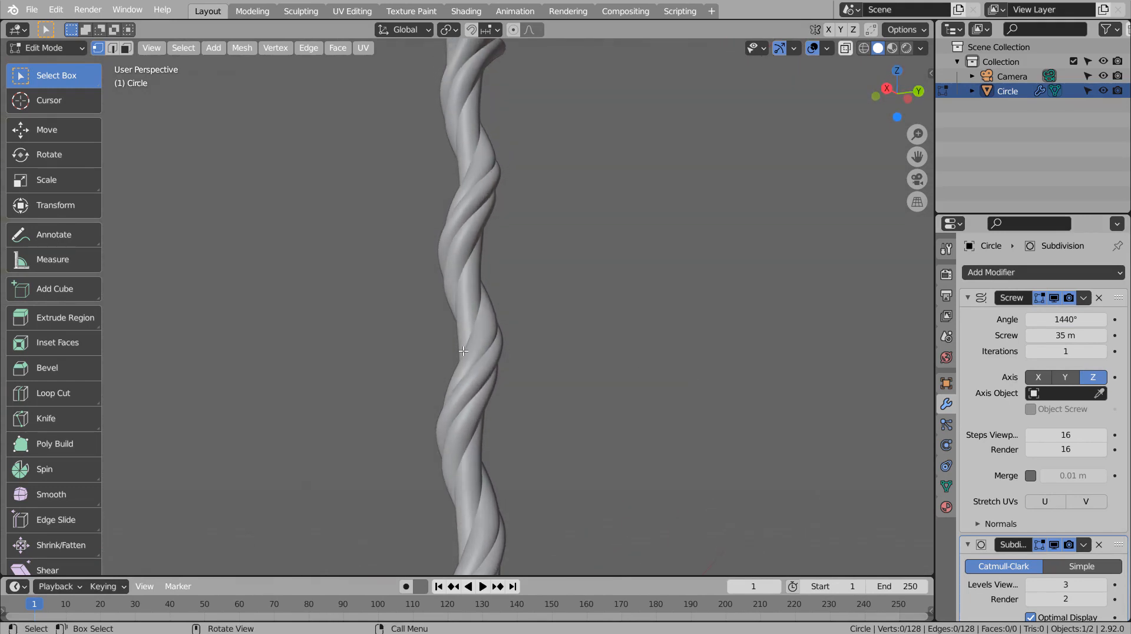
key("Tab")
left_click(729, 383)
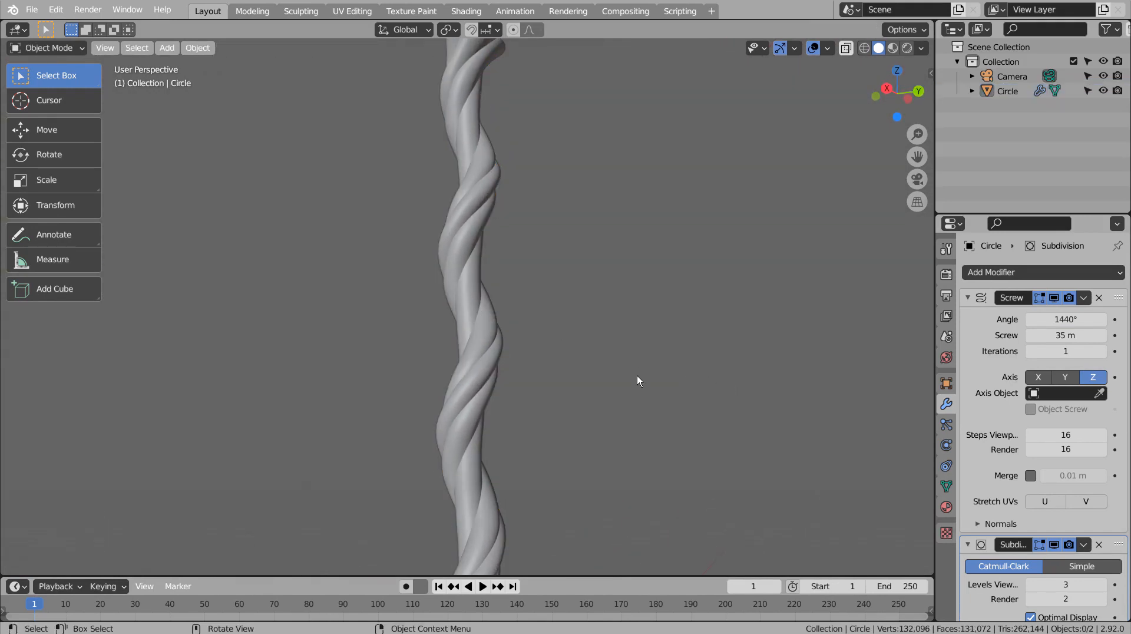
left_click(484, 370)
left_click(945, 509)
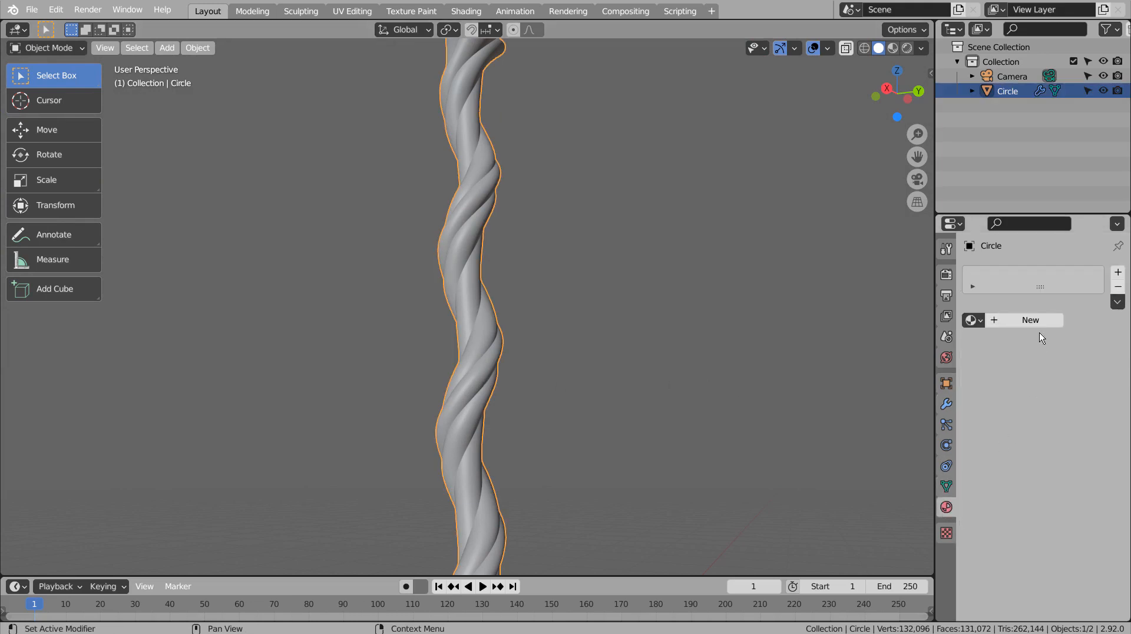
left_click(1038, 324)
left_click(1060, 452)
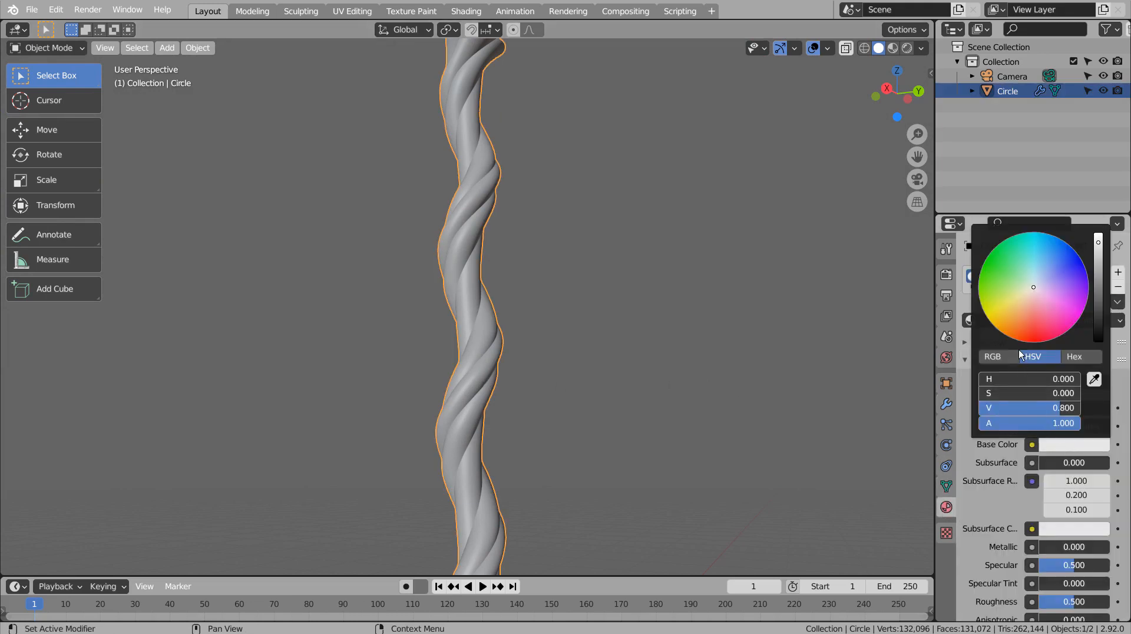
left_click(1013, 321)
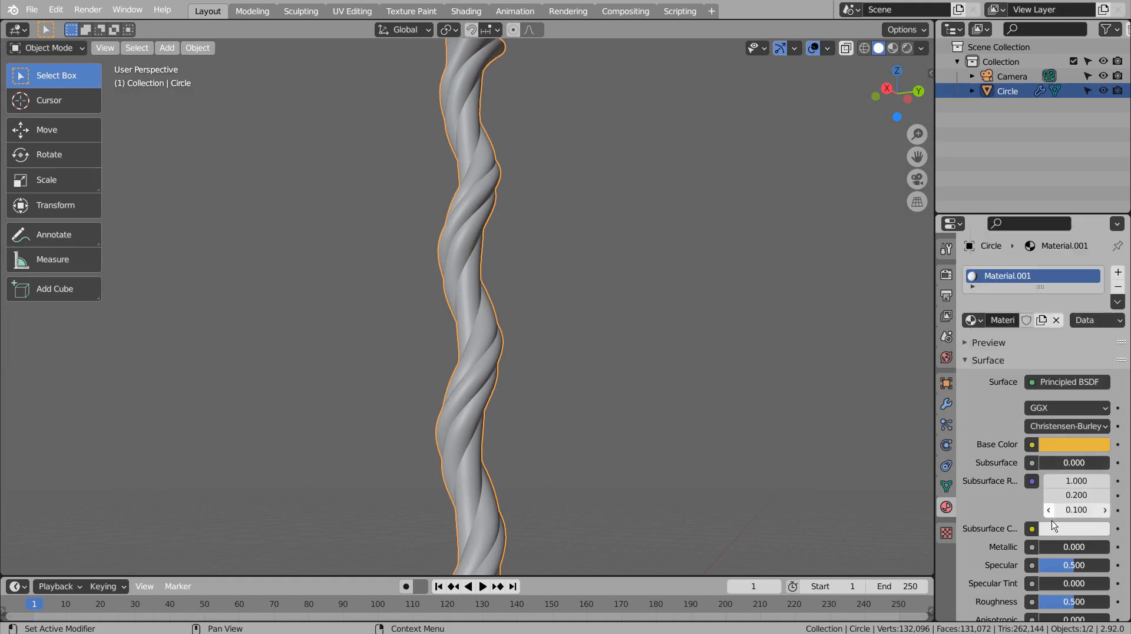
Set the gold material's Metallic to 0.909 and Roughness to 0.136, and display the rope in Material Preview shading
left_click(1009, 549)
left_click_drag(1051, 548, 1113, 548)
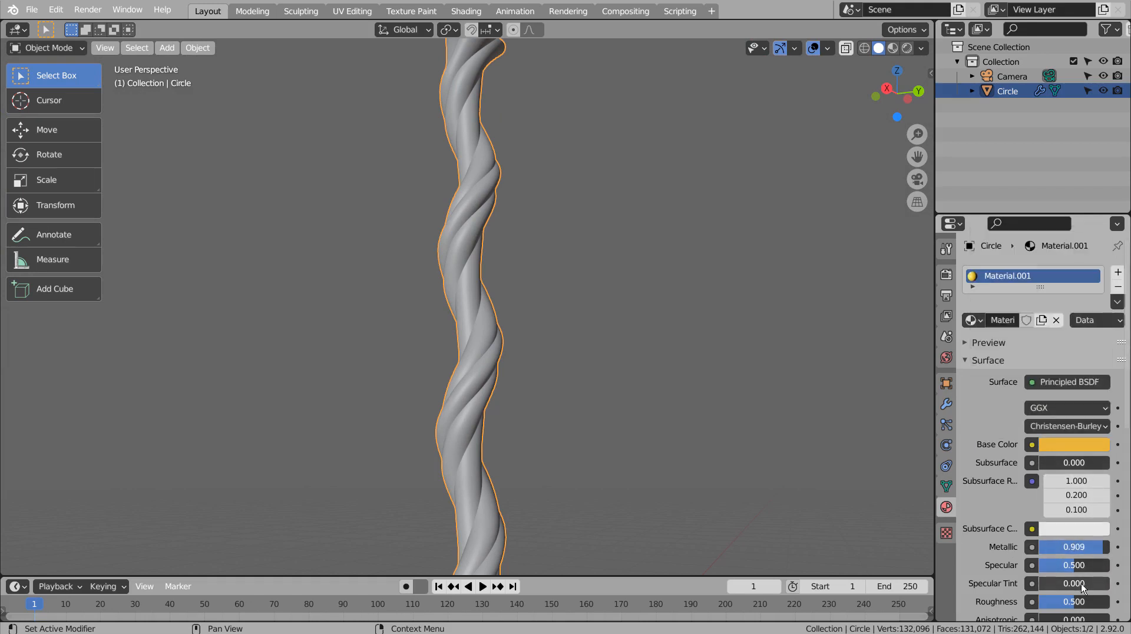
left_click_drag(1068, 605, 1043, 605)
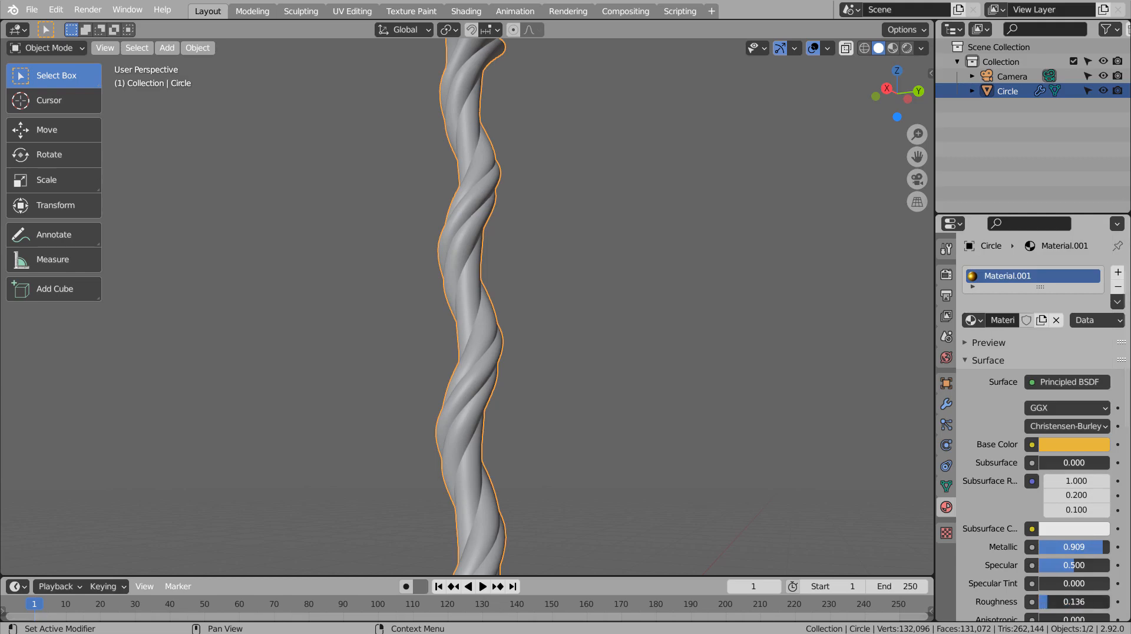
left_click(892, 48)
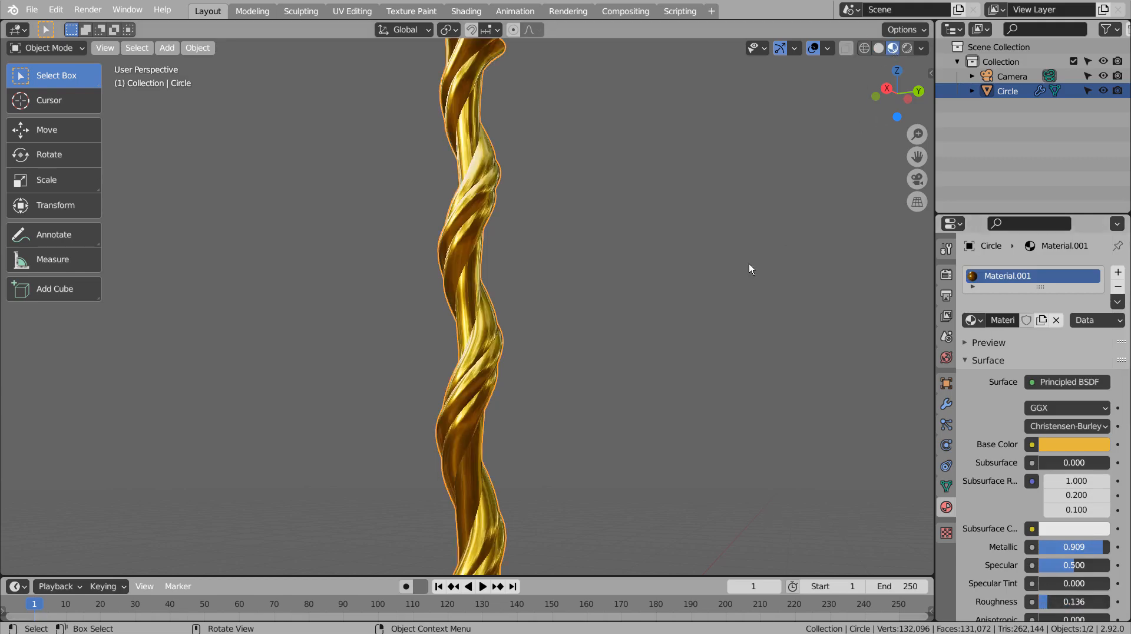
left_click(628, 328)
middle_click_drag(588, 352, 500, 376)
left_click(496, 376)
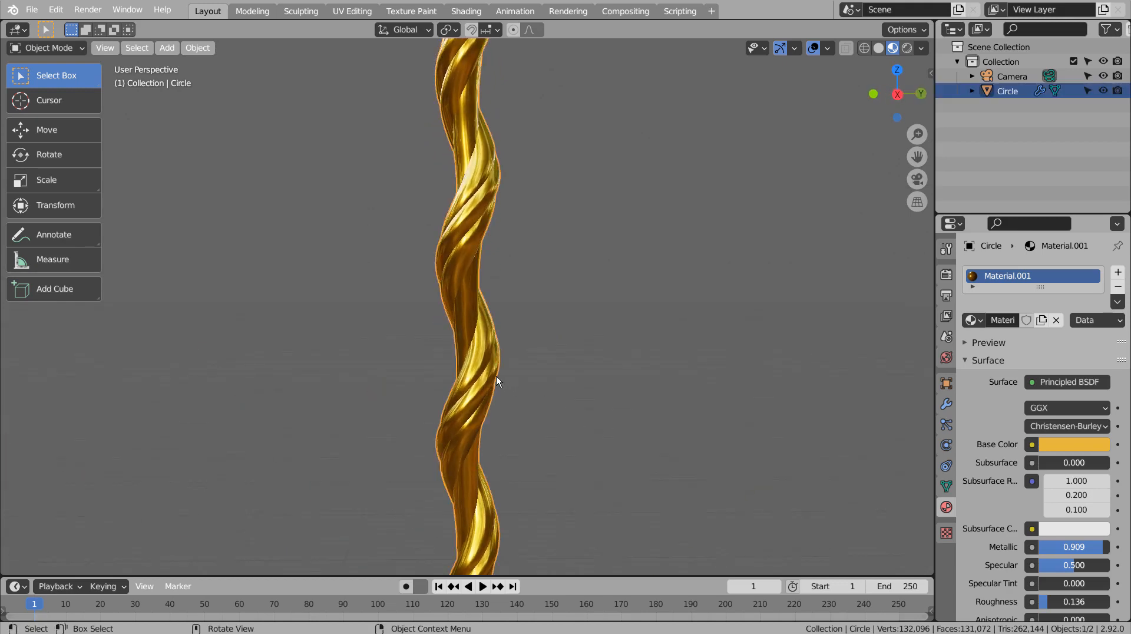
In Edit Mode, select the whole lower-left circle, assign it to an added second material slot, and create a new material there
key("Tab")
scroll(517, 371, "down", 3)
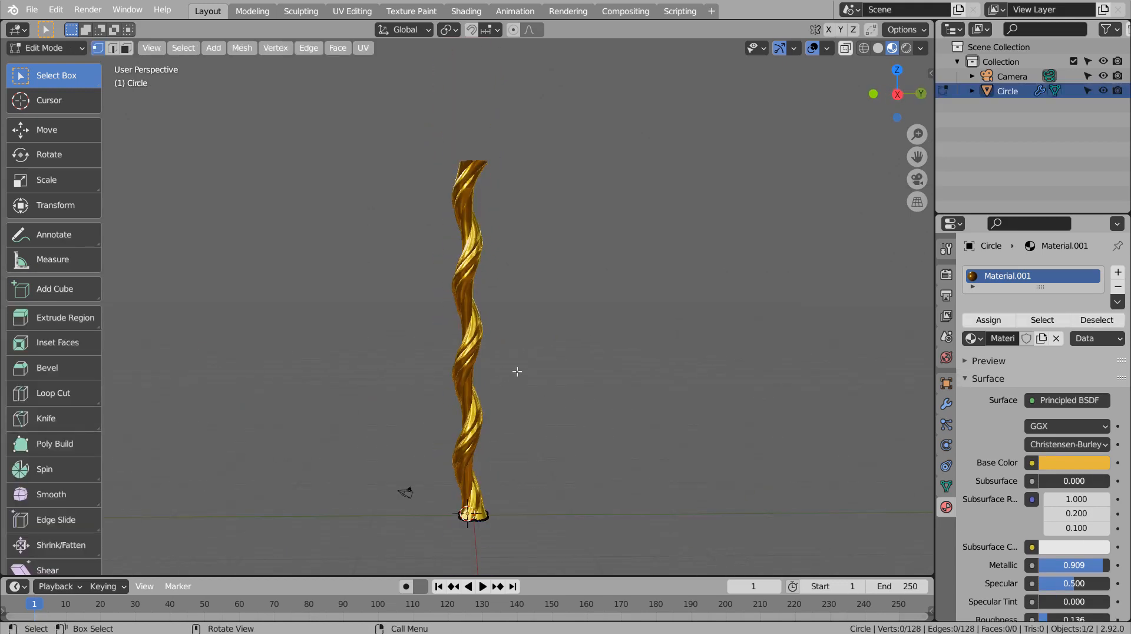
middle_click_drag(485, 434, 563, 479)
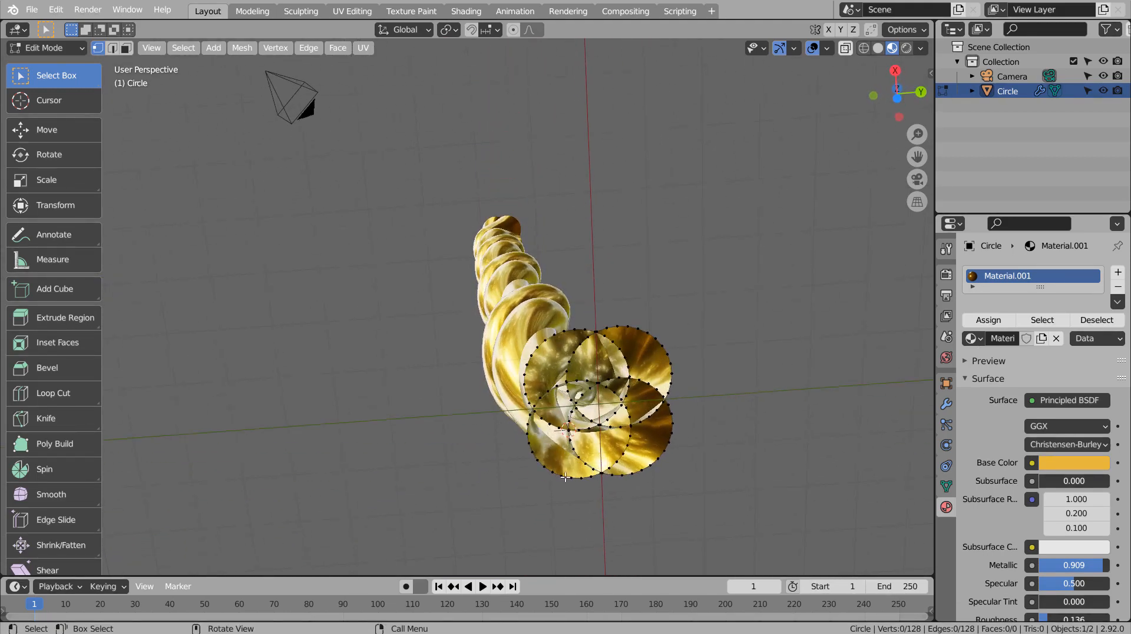
key("l")
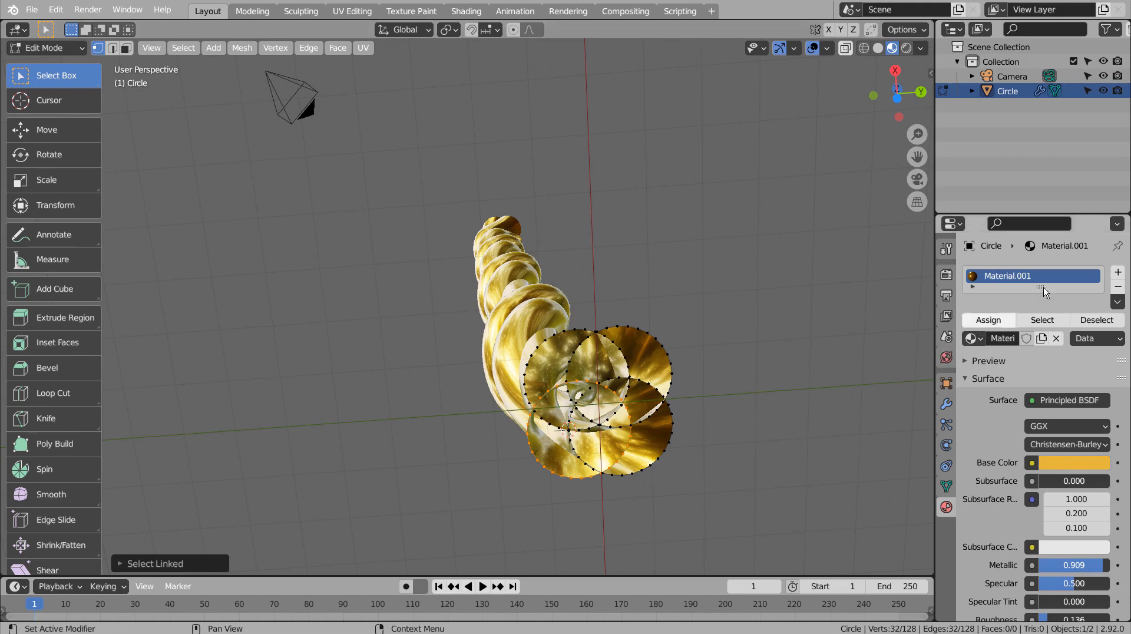
left_click(1118, 273)
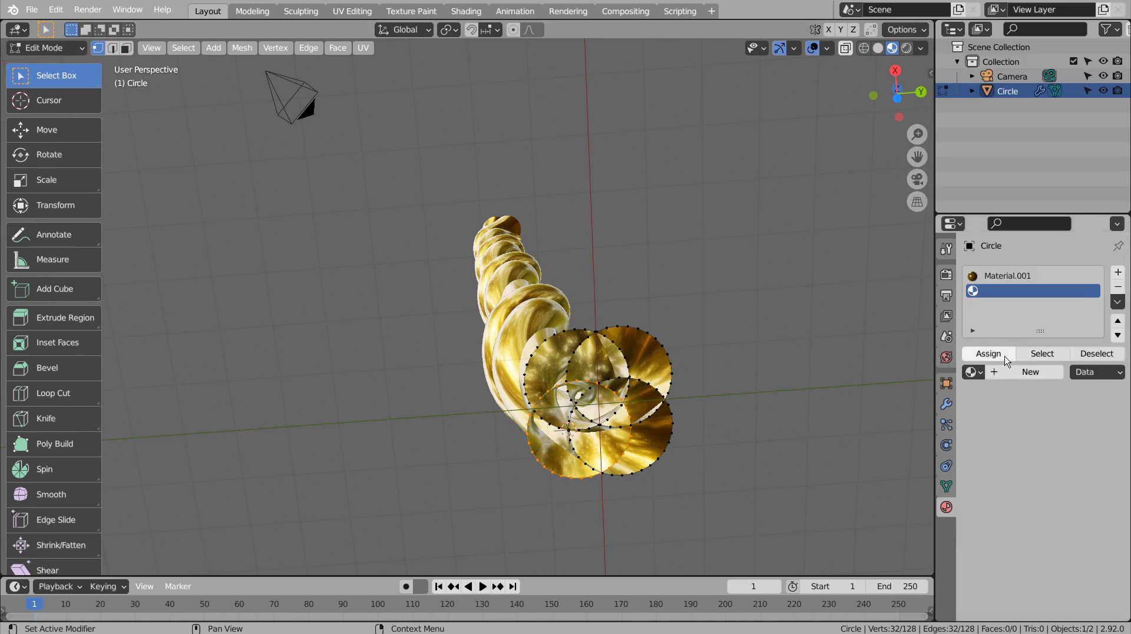
left_click(1006, 360)
left_click(1029, 372)
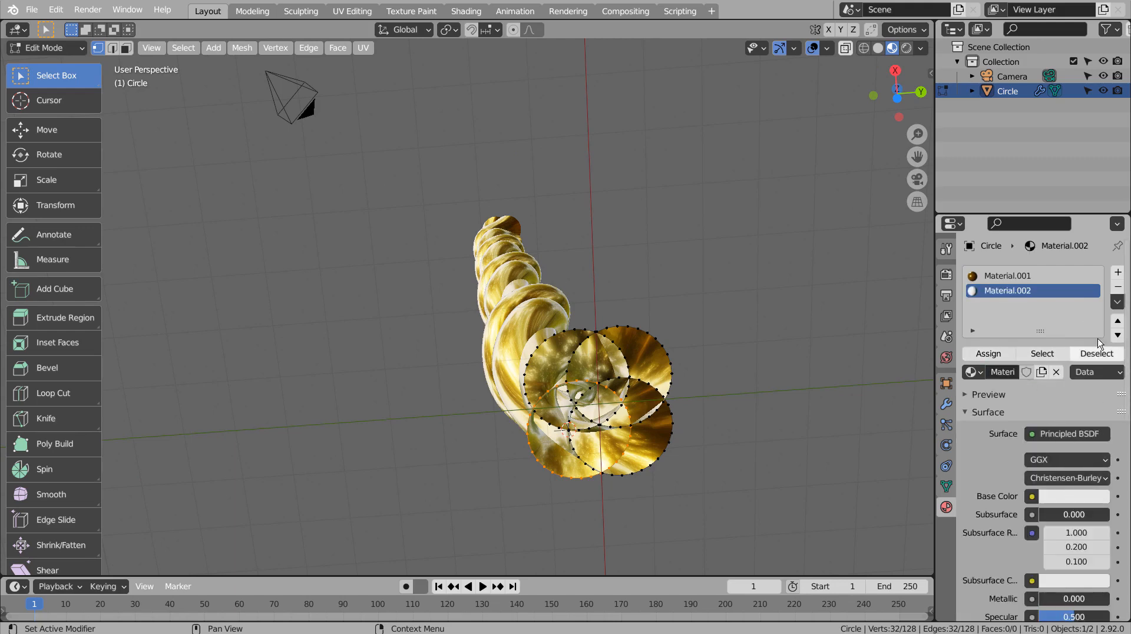
Give the second material a white base color, Metallic 0.942 and Roughness 0.095
left_click(1081, 502)
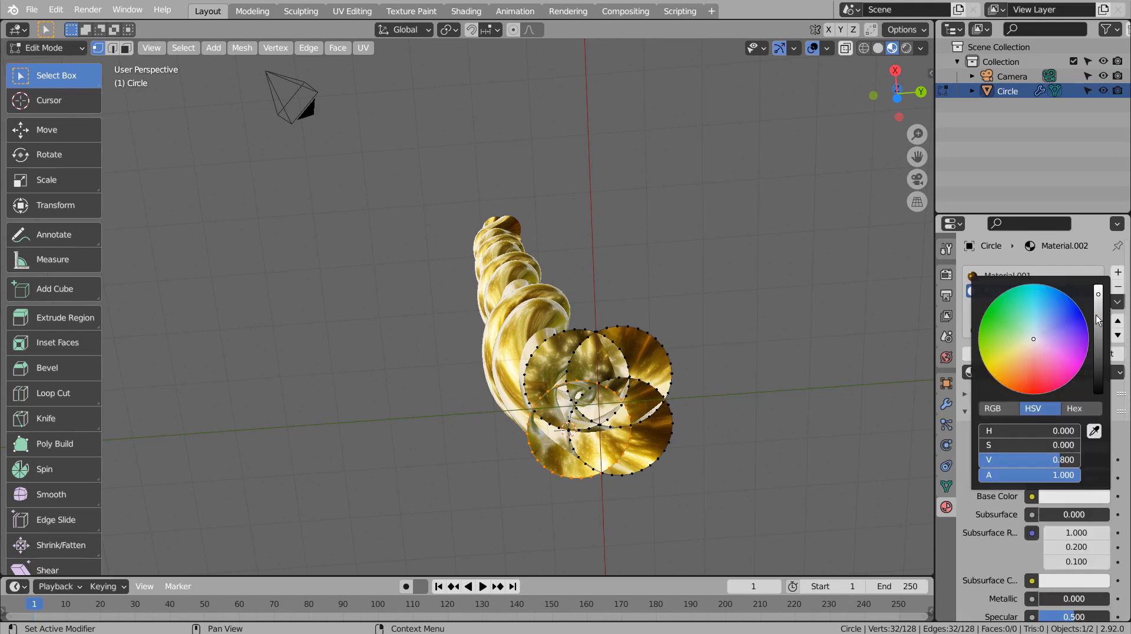
scroll(994, 502, "down", 6)
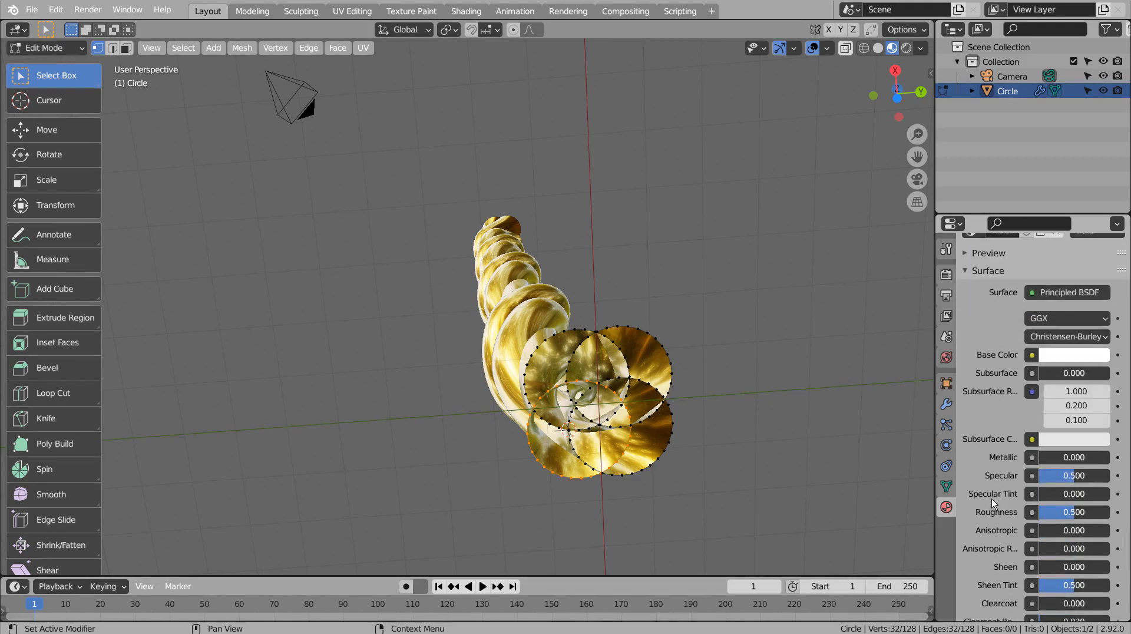
left_click_drag(1048, 458, 1106, 458)
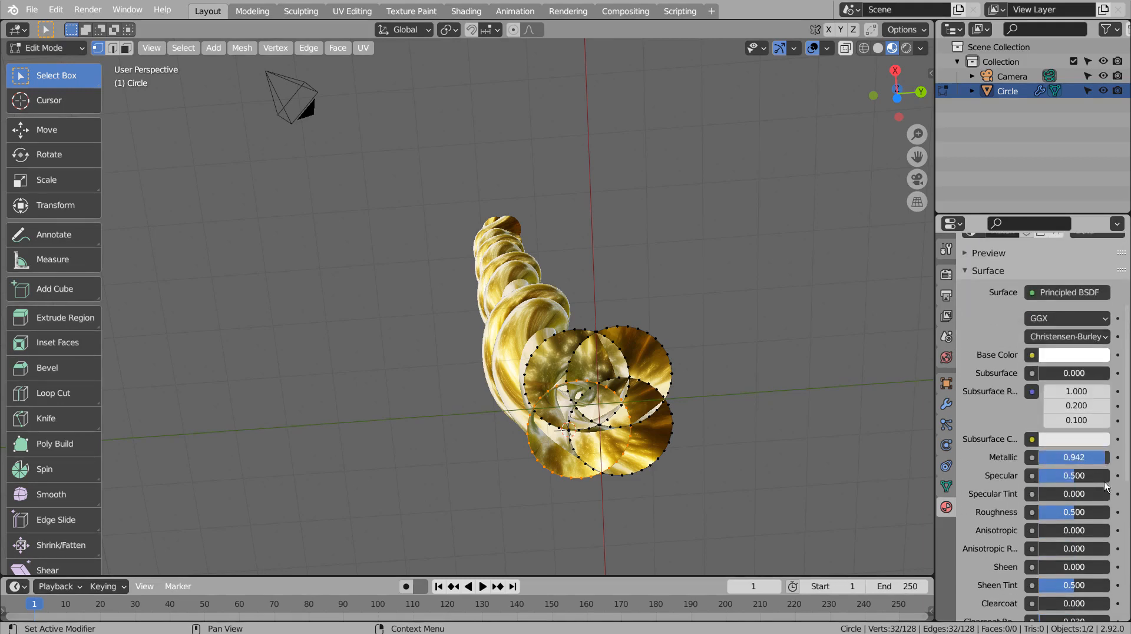
left_click_drag(1077, 512, 1053, 512)
scroll(971, 365, "up", 2)
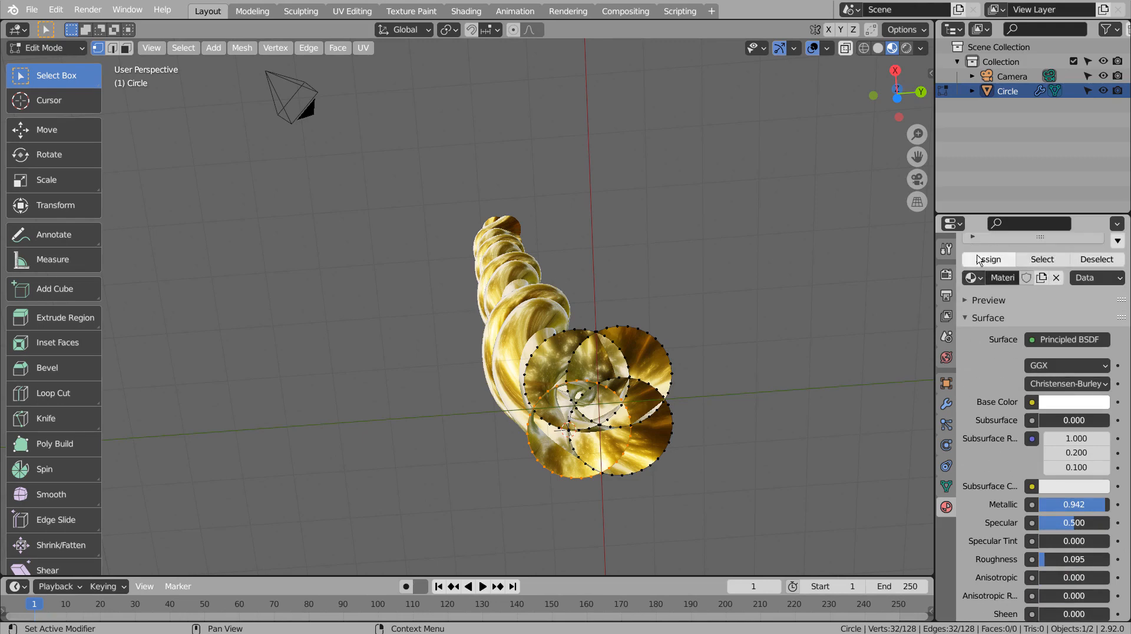
Switch mesh selection to faces and check the rope's strand materials from the side in Object Mode
key("3")
key("Tab")
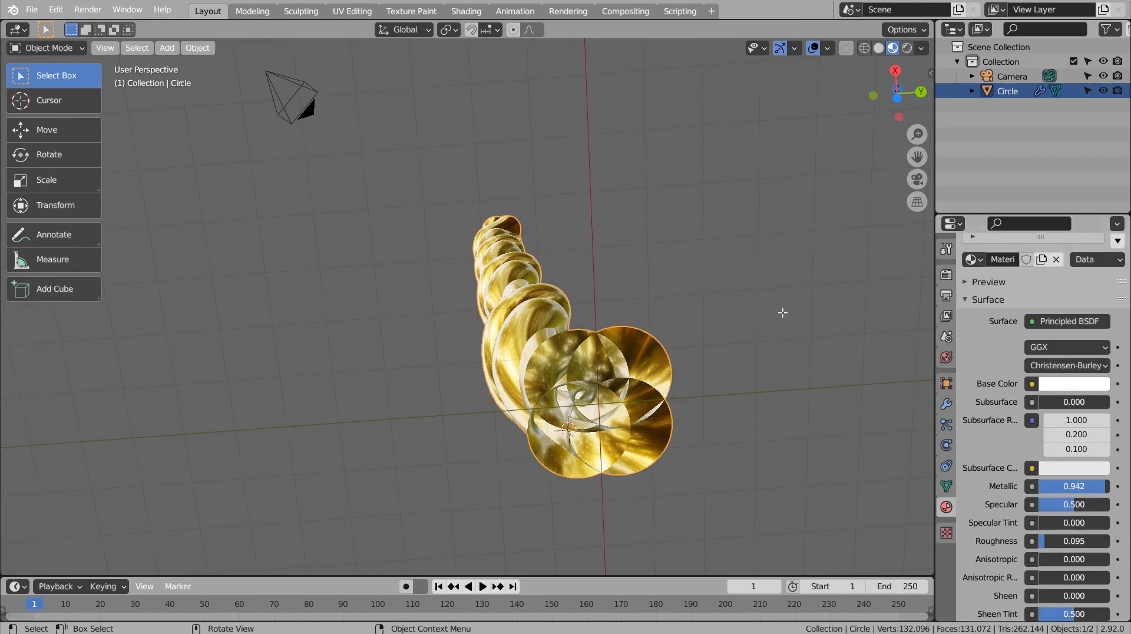
middle_click_drag(781, 313, 775, 439)
key("Tab")
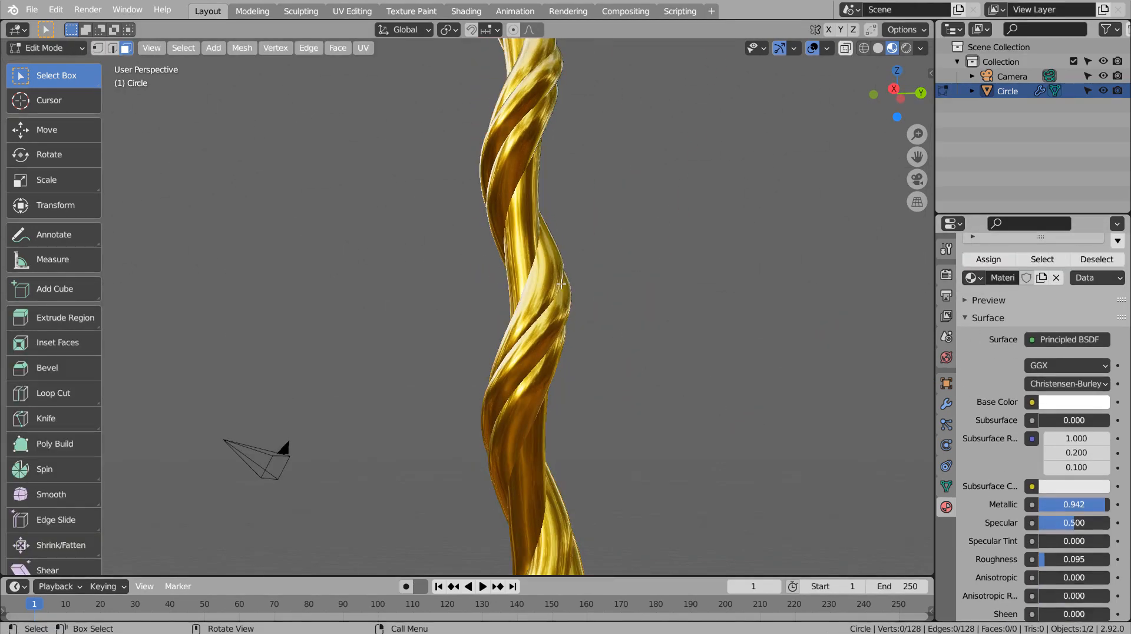
key("Tab")
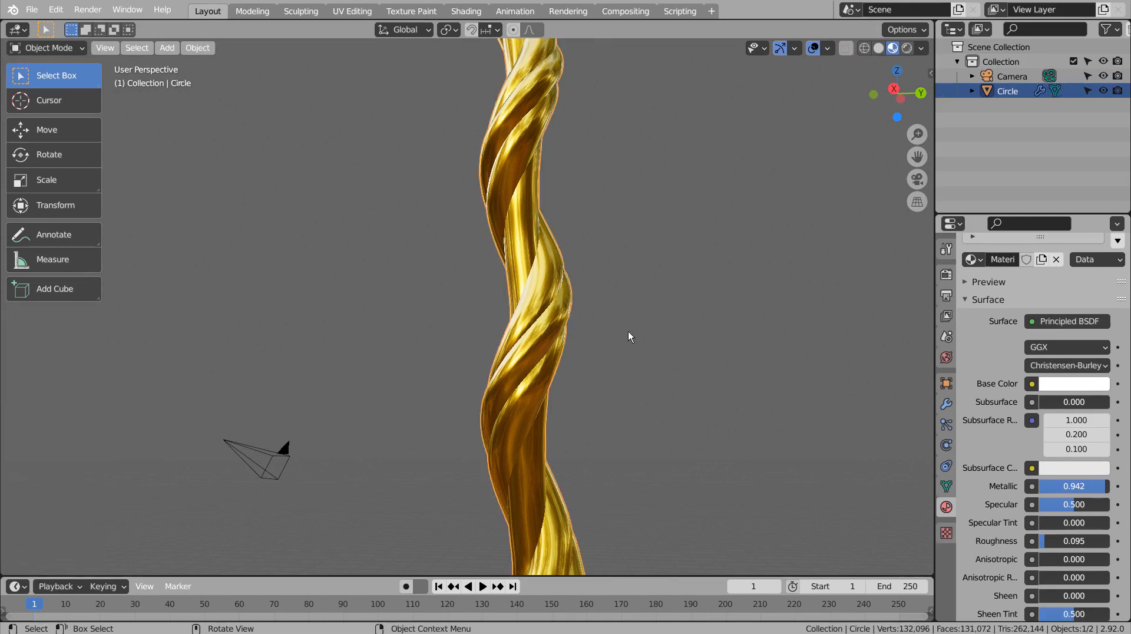
Apply both the Screw and the Subdivision modifiers to the rope
left_click(946, 404)
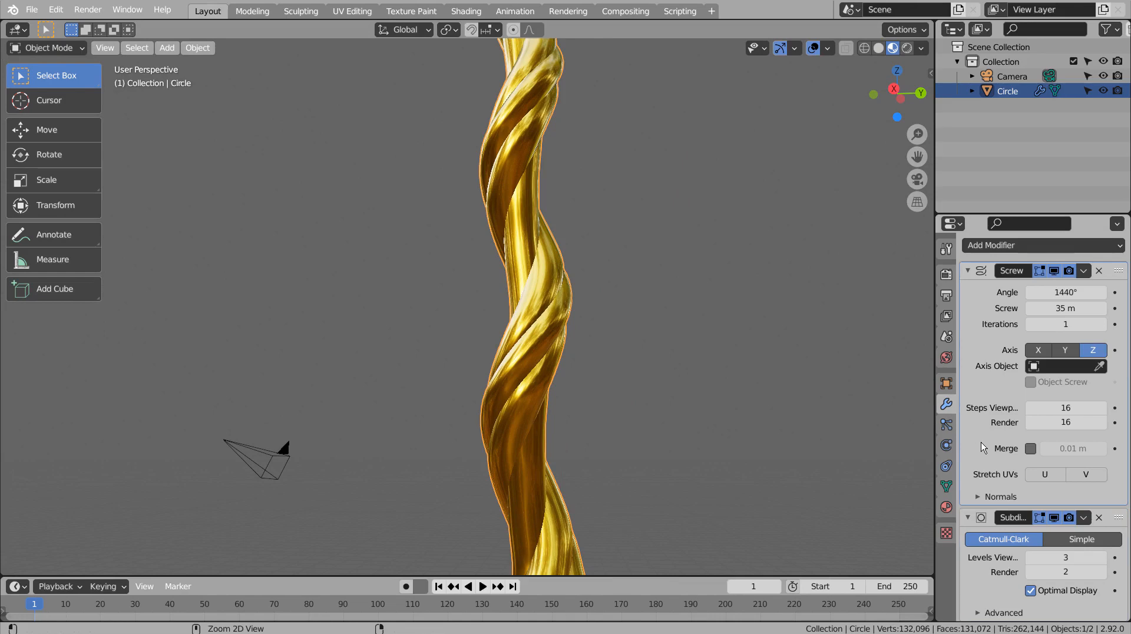
key("ctrl+a")
key("ctrl+a")
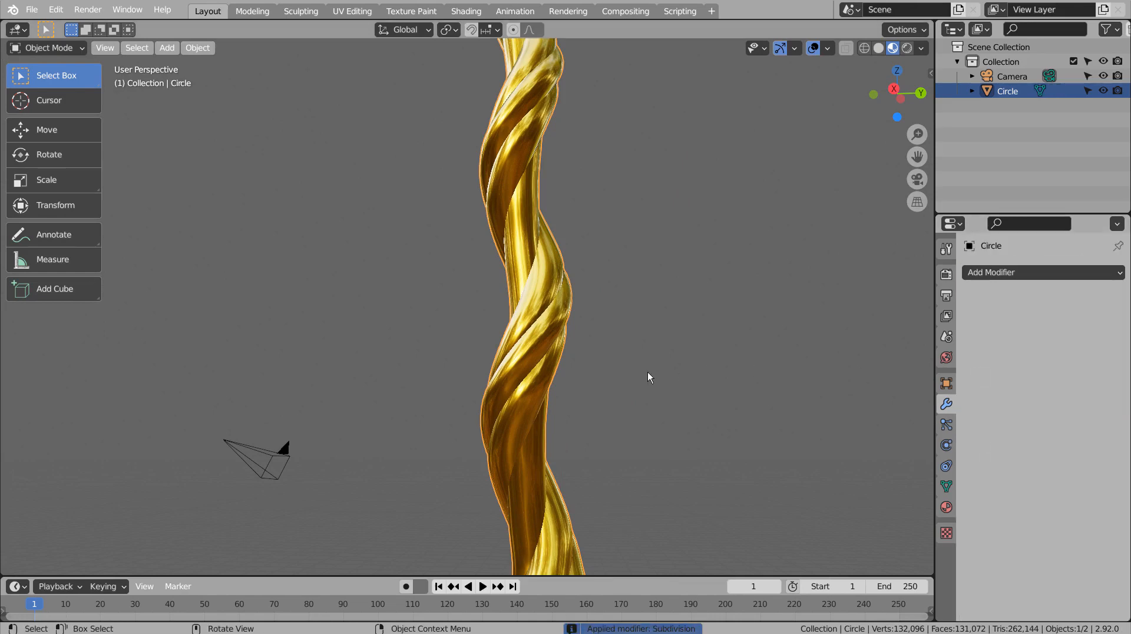
In Edit Mode, select one complete linked strand of the rope, assign Material.002 to it, and return to Object Mode
key("Tab")
middle_click_drag(617, 426, 643, 379)
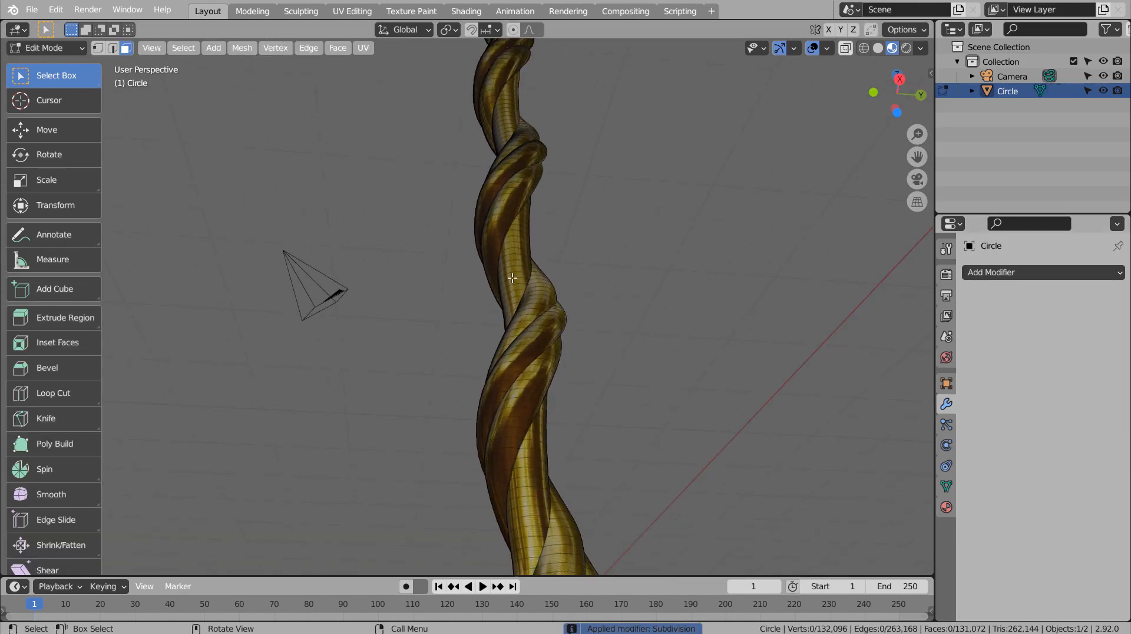
key("l")
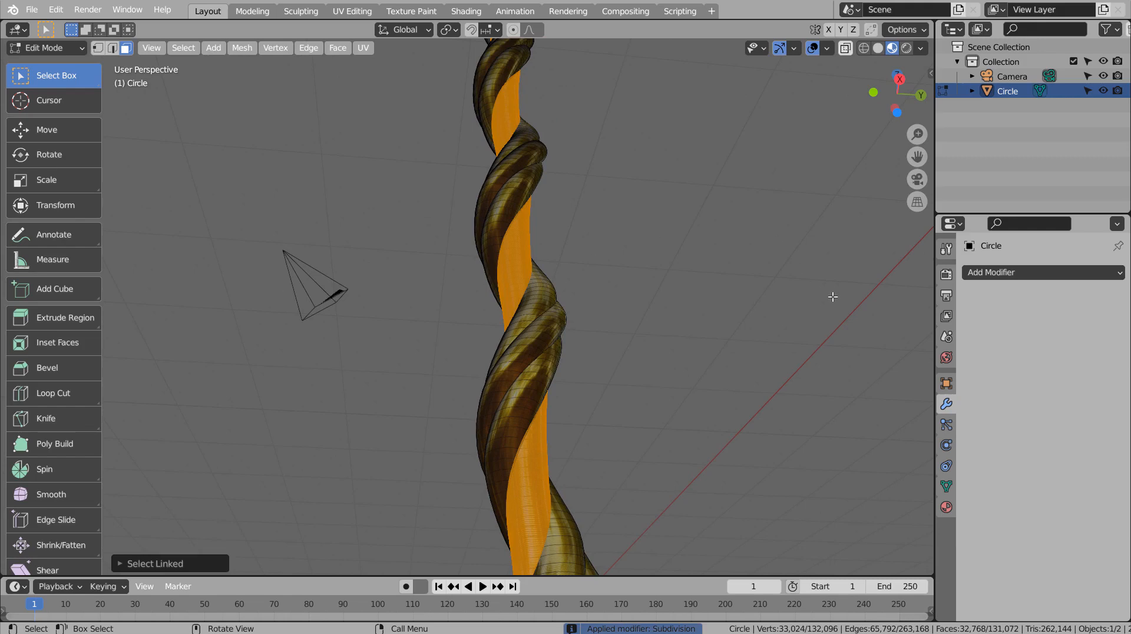
left_click(946, 506)
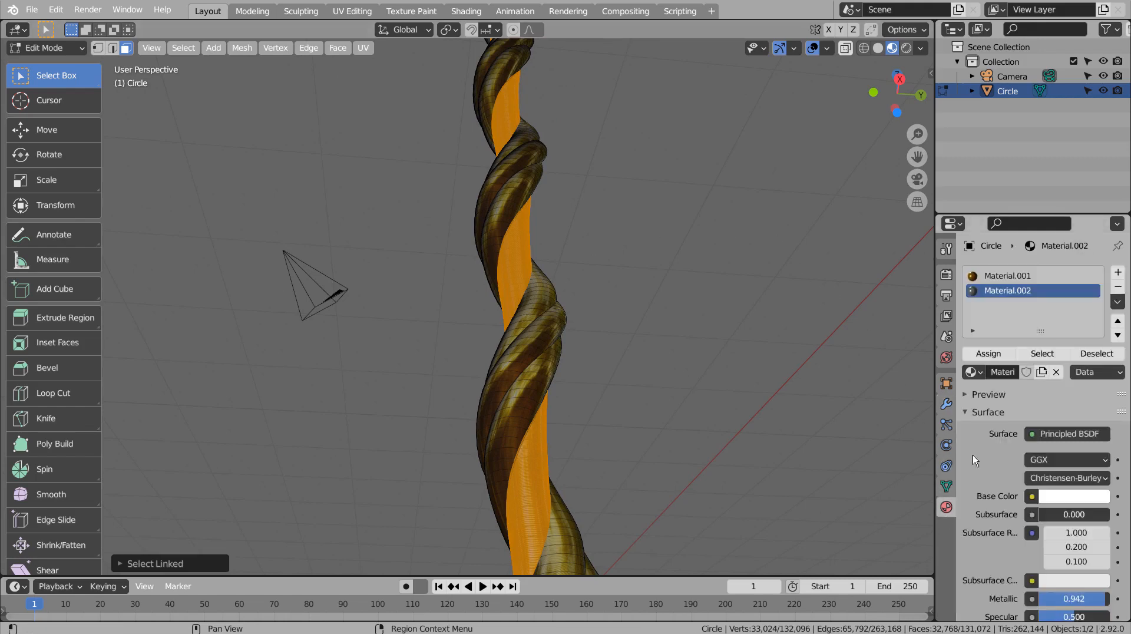
left_click(994, 353)
key("Tab")
middle_click_drag(753, 263, 532, 327)
scroll(694, 346, "down", 4)
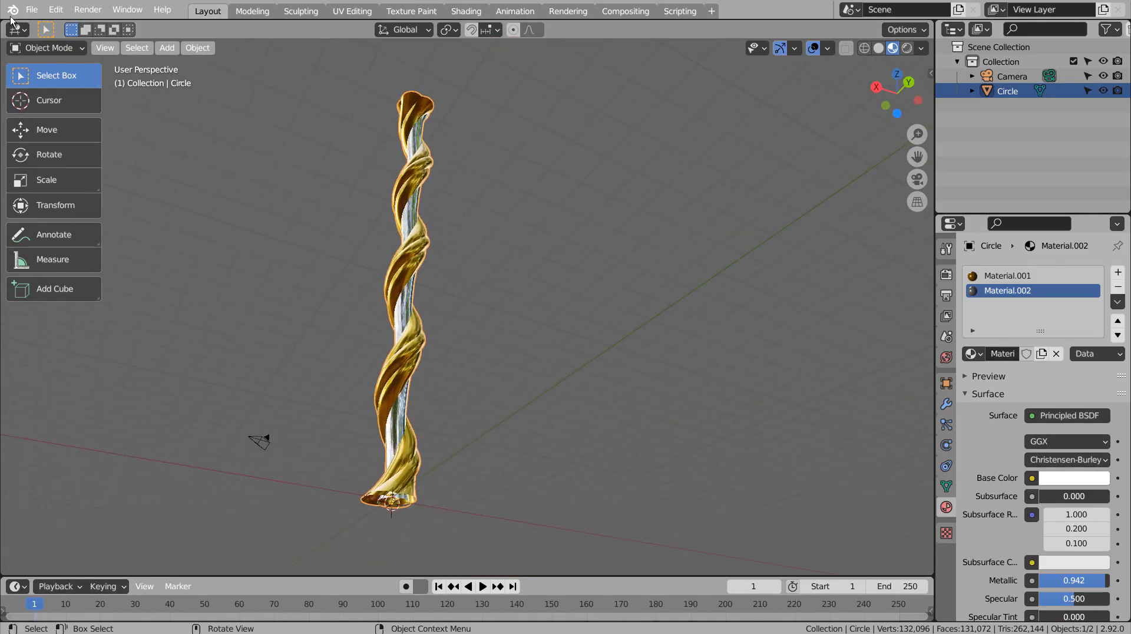
Change the interface theme to Dark Theme V2 in the preferences and close them
left_click(56, 9)
left_click(122, 216)
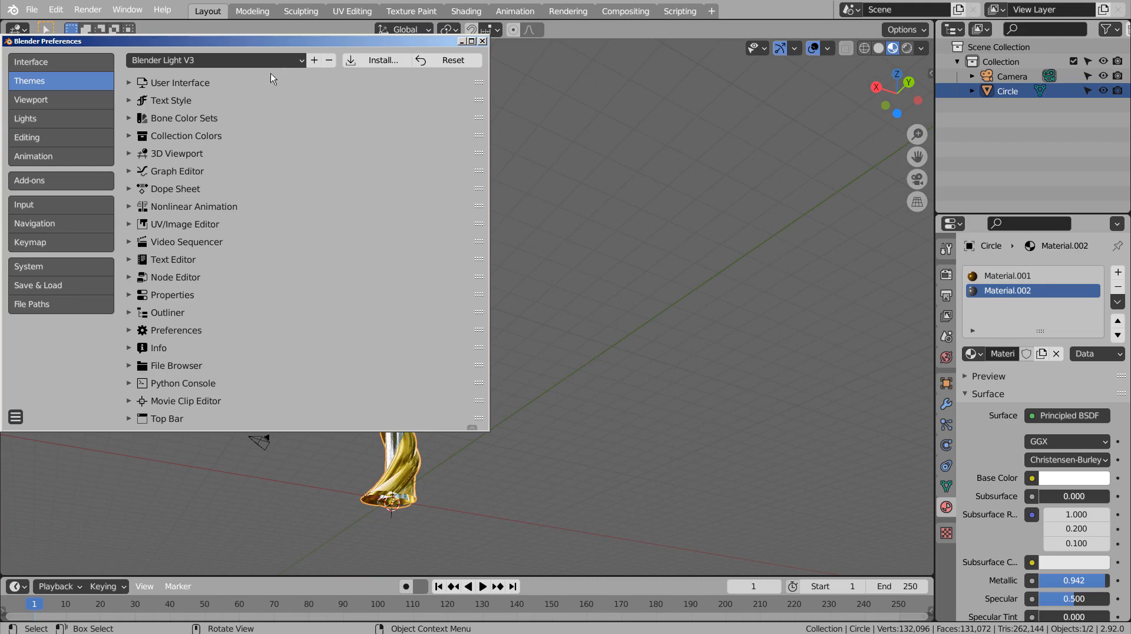
left_click(291, 59)
left_click(254, 135)
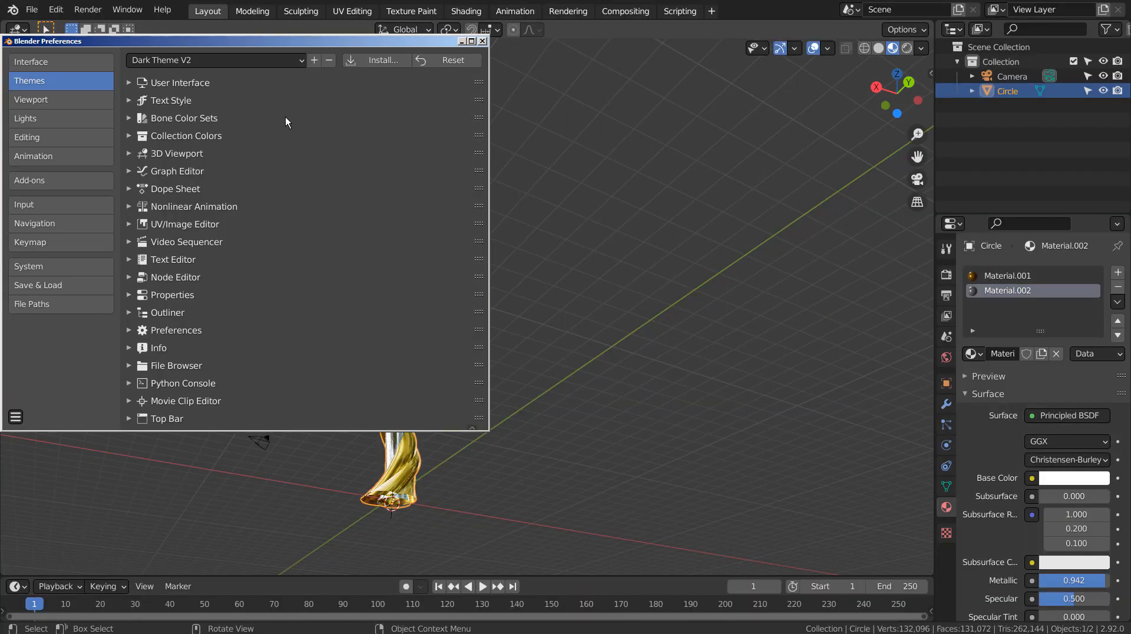
left_click(482, 41)
middle_click_drag(570, 238, 351, 344)
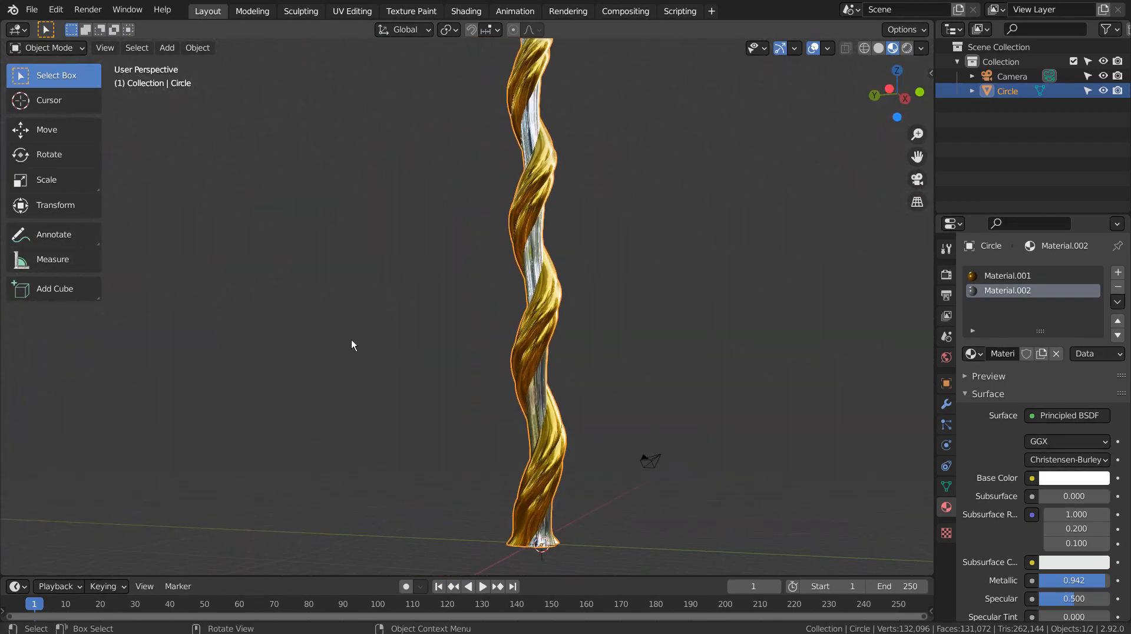
middle_click_drag(704, 367, 518, 393, "shift")
scroll(568, 399, "down", 2)
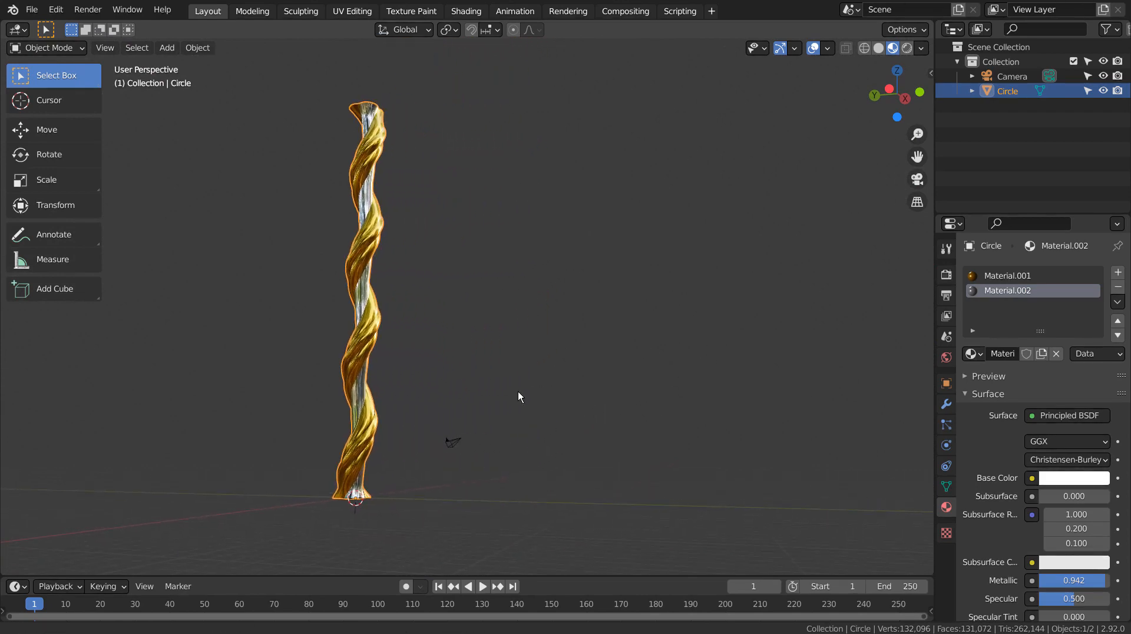